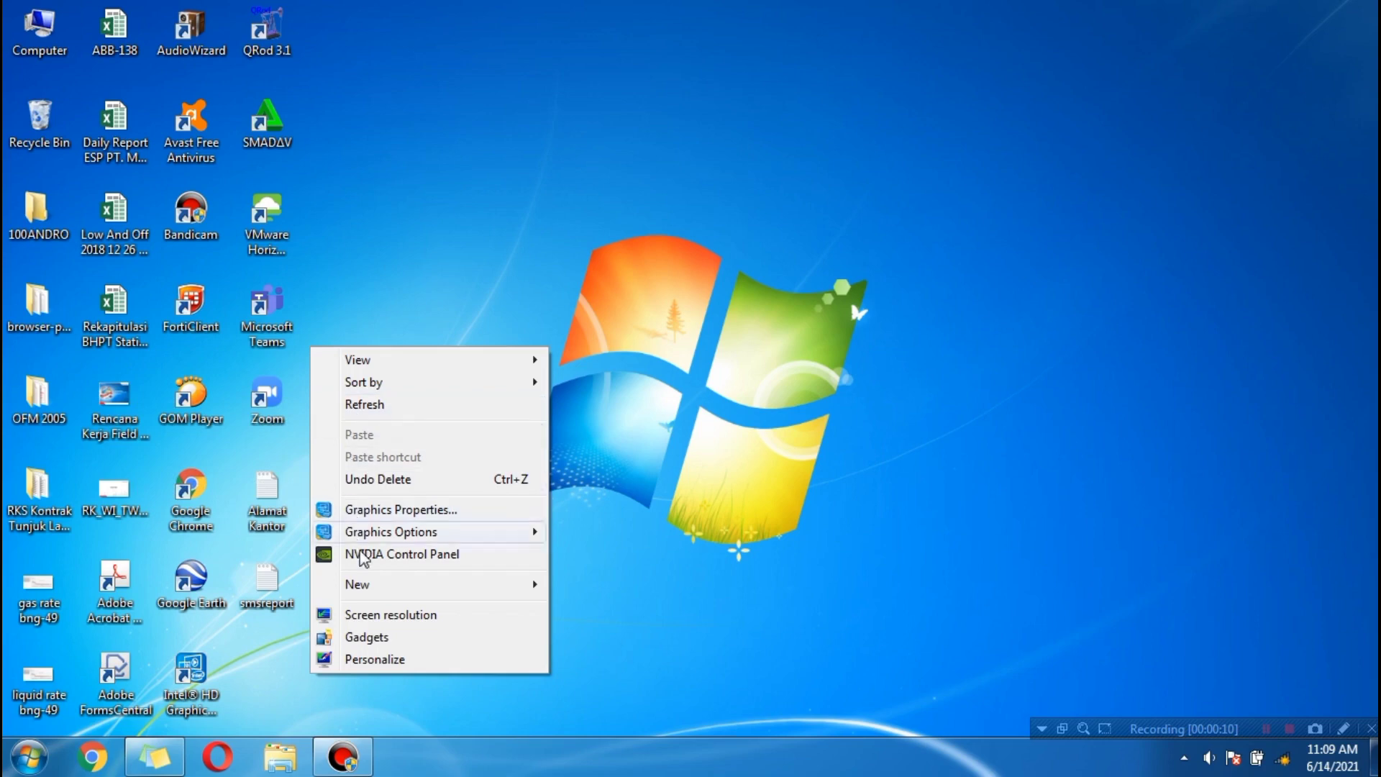
left_click(358, 404)
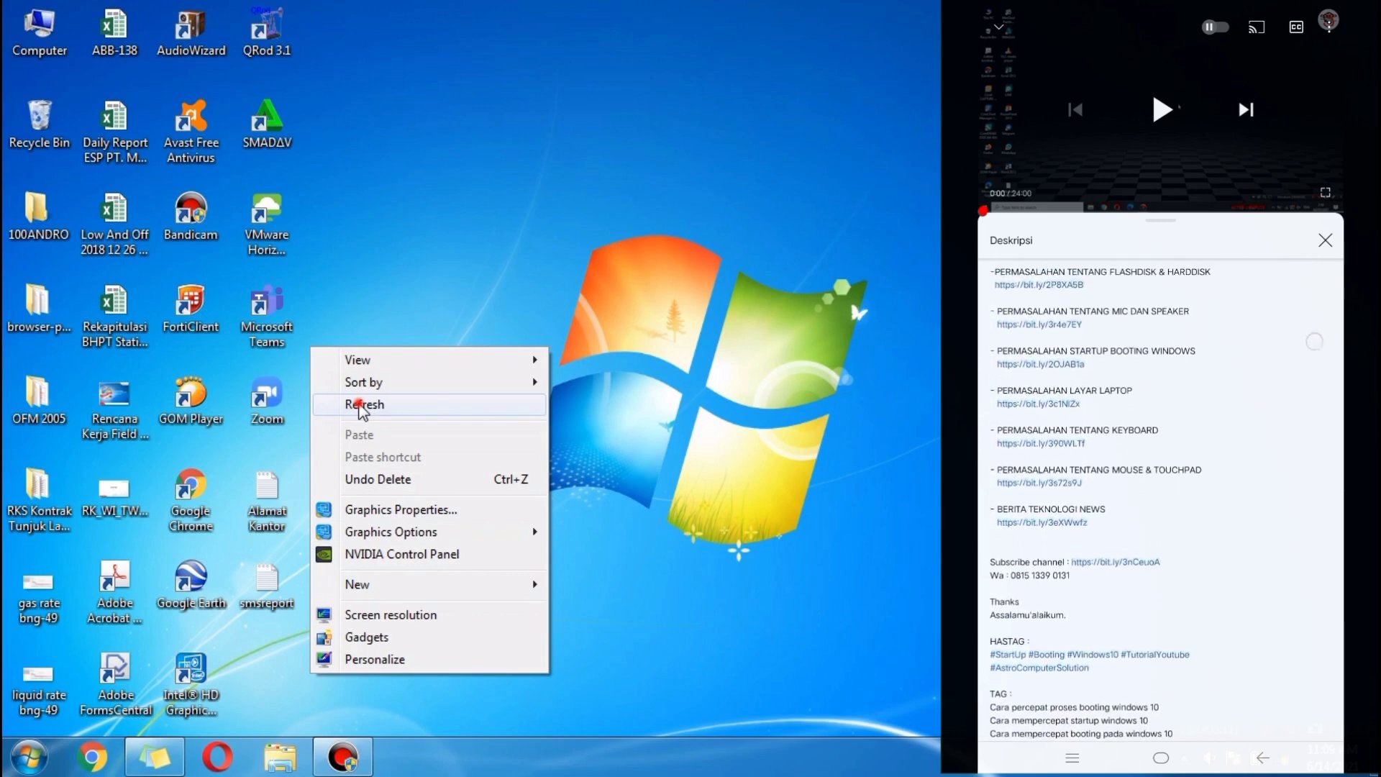
left_click(362, 405)
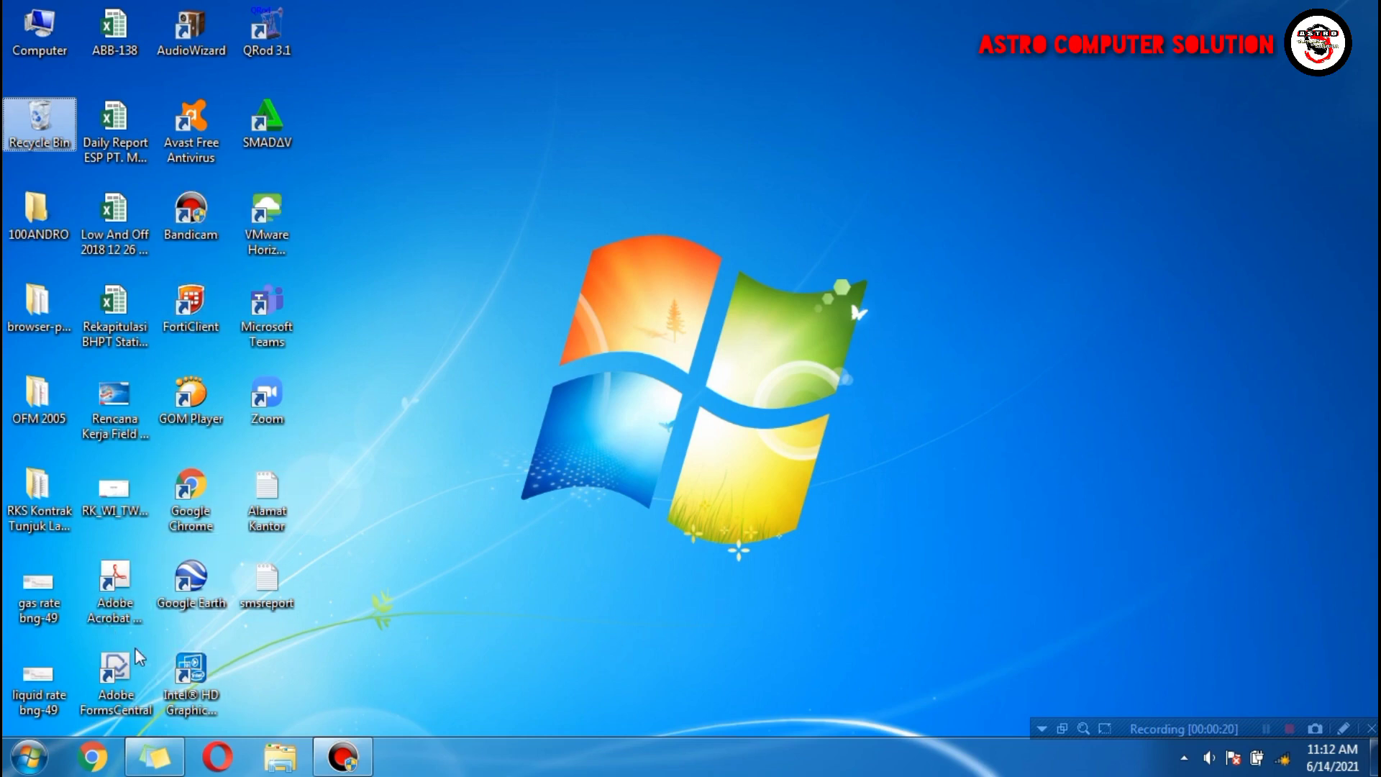
View the computer's drives in the file explorer, and close the window
left_click(276, 763)
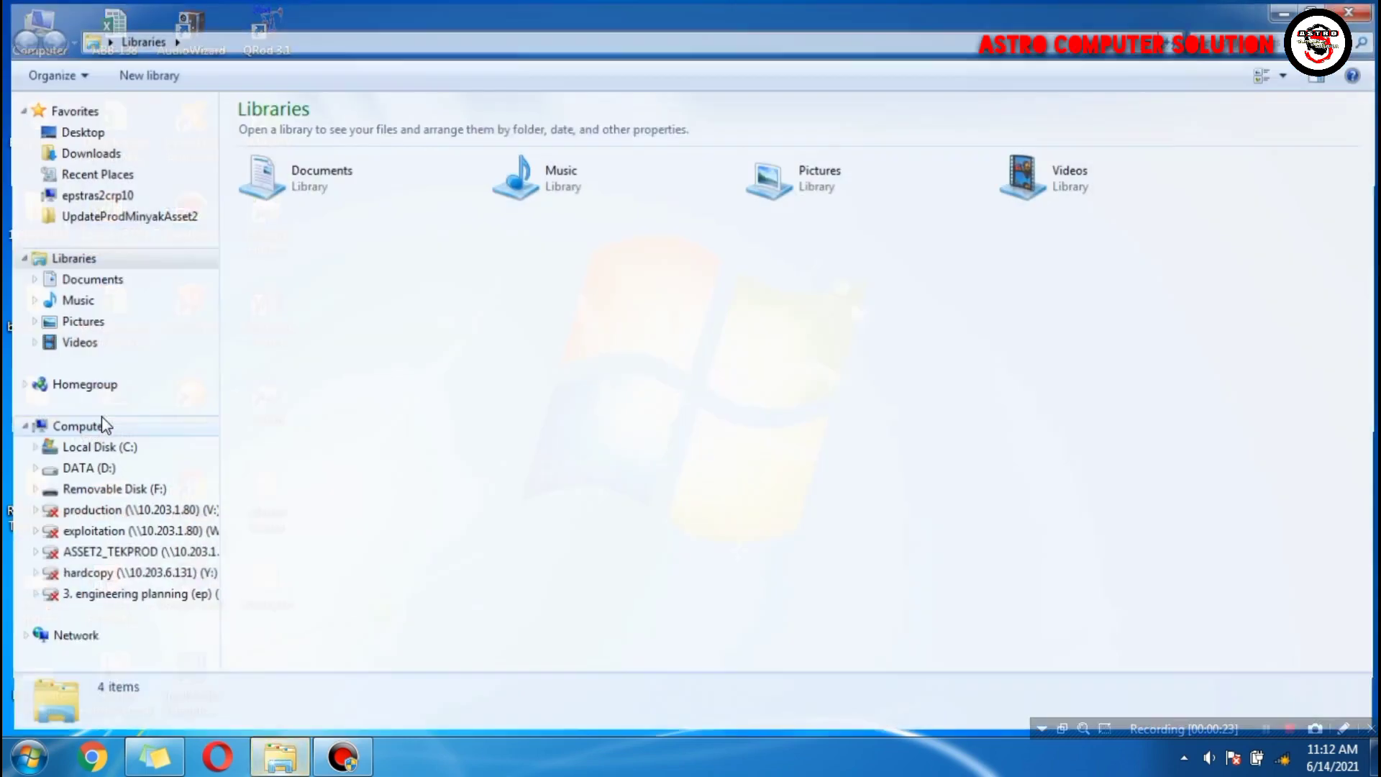
left_click(78, 429)
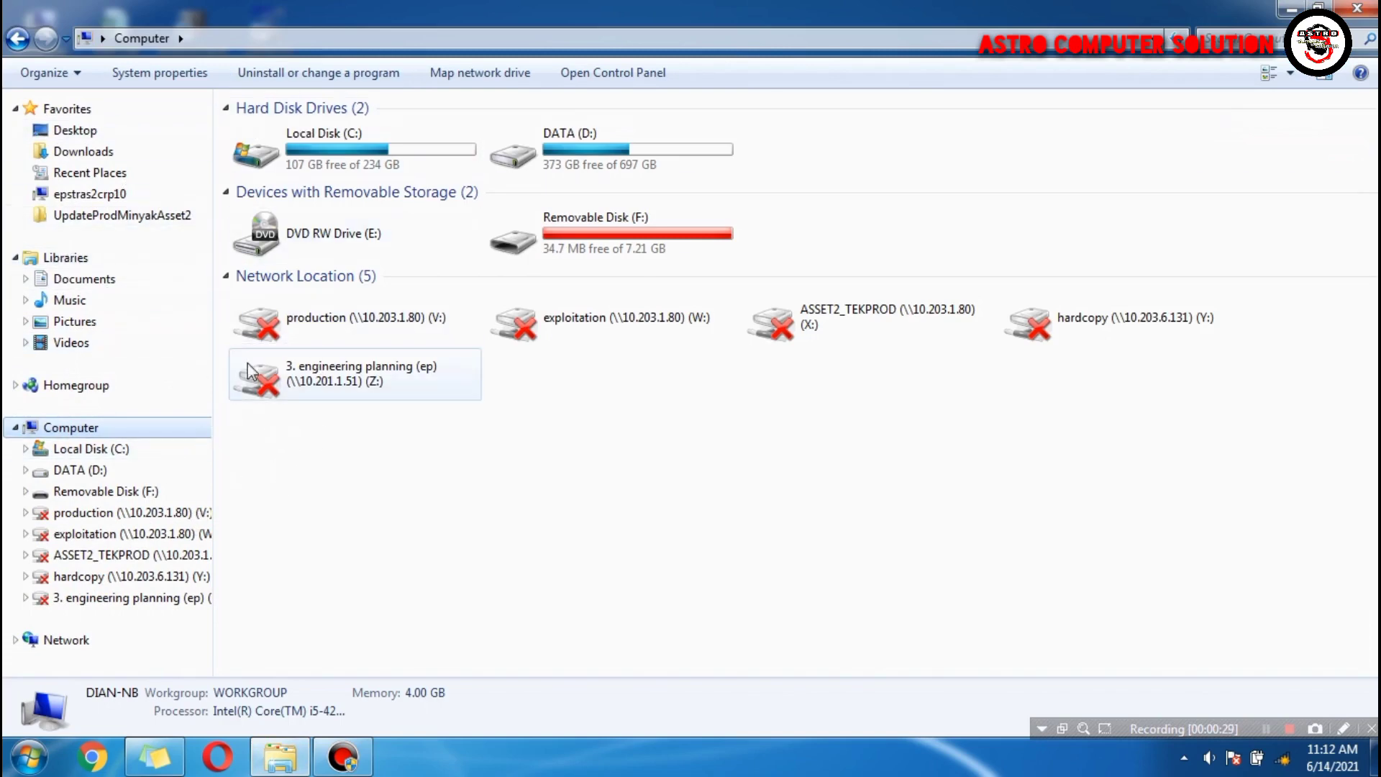
left_click(1361, 8)
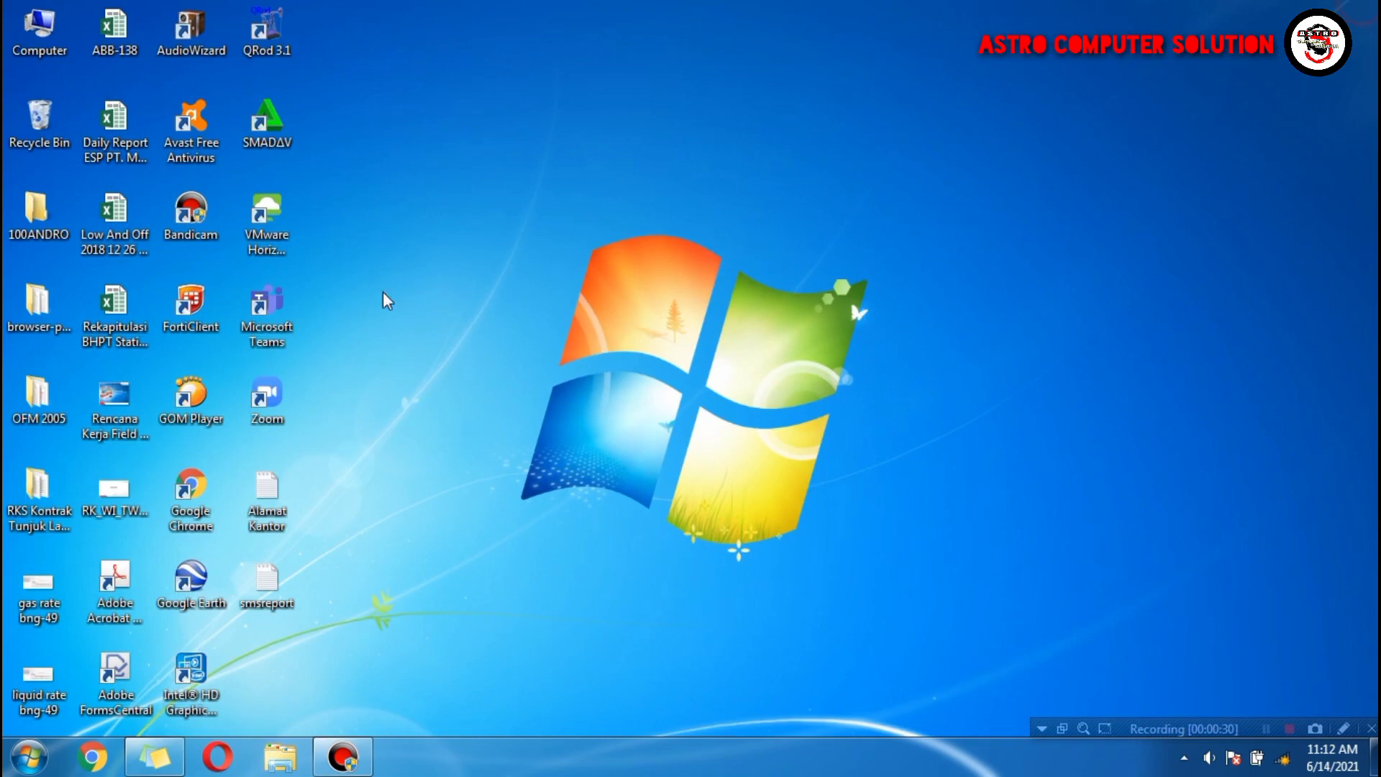
right_click(341, 170)
left_click(379, 223)
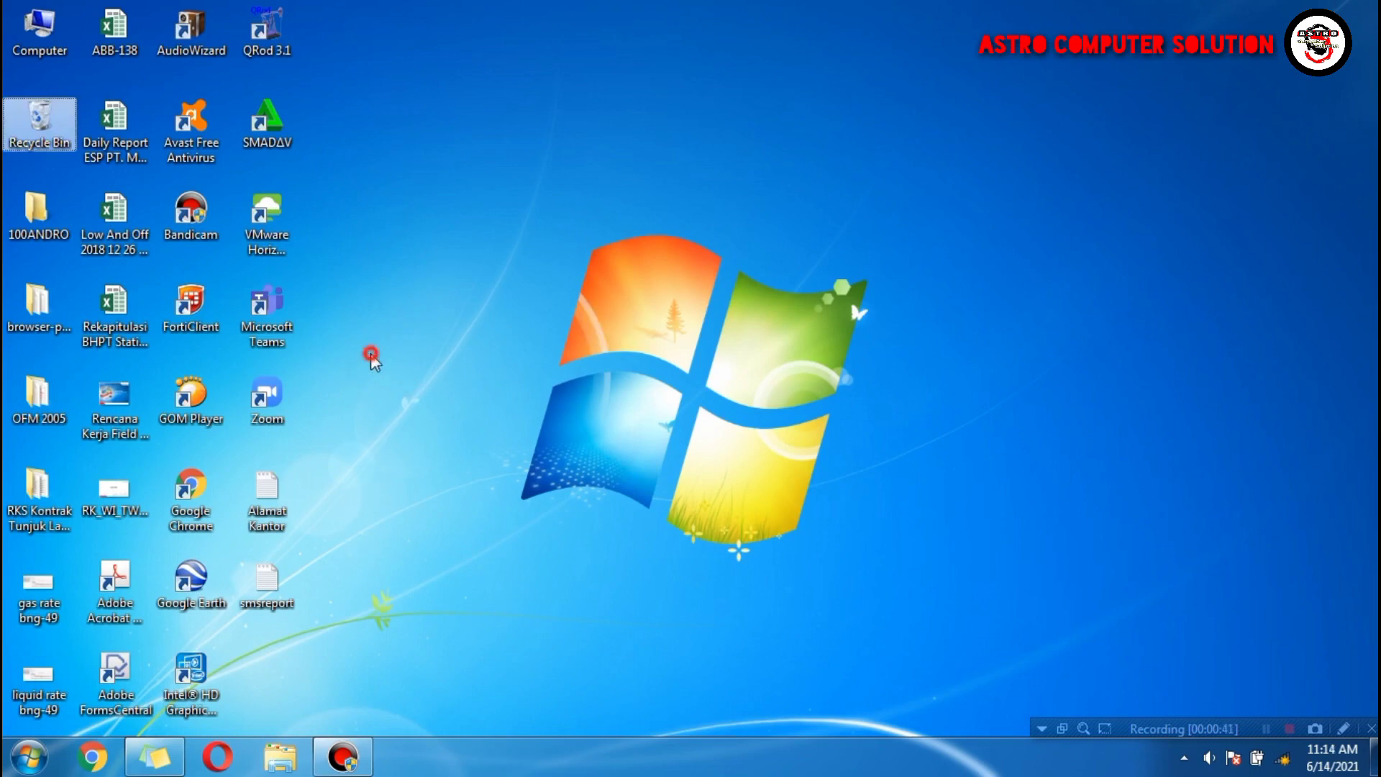
left_click(370, 356)
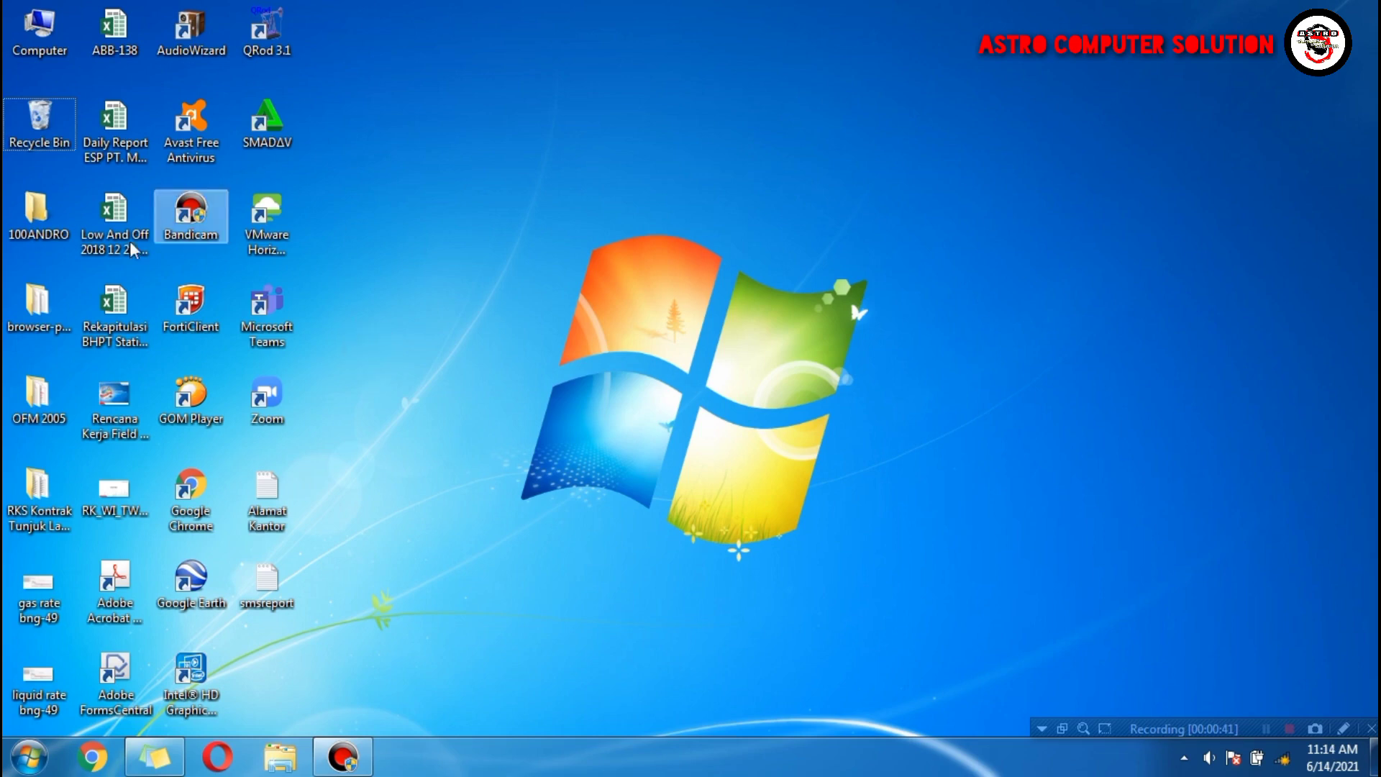
right_click(364, 408)
left_click(419, 460)
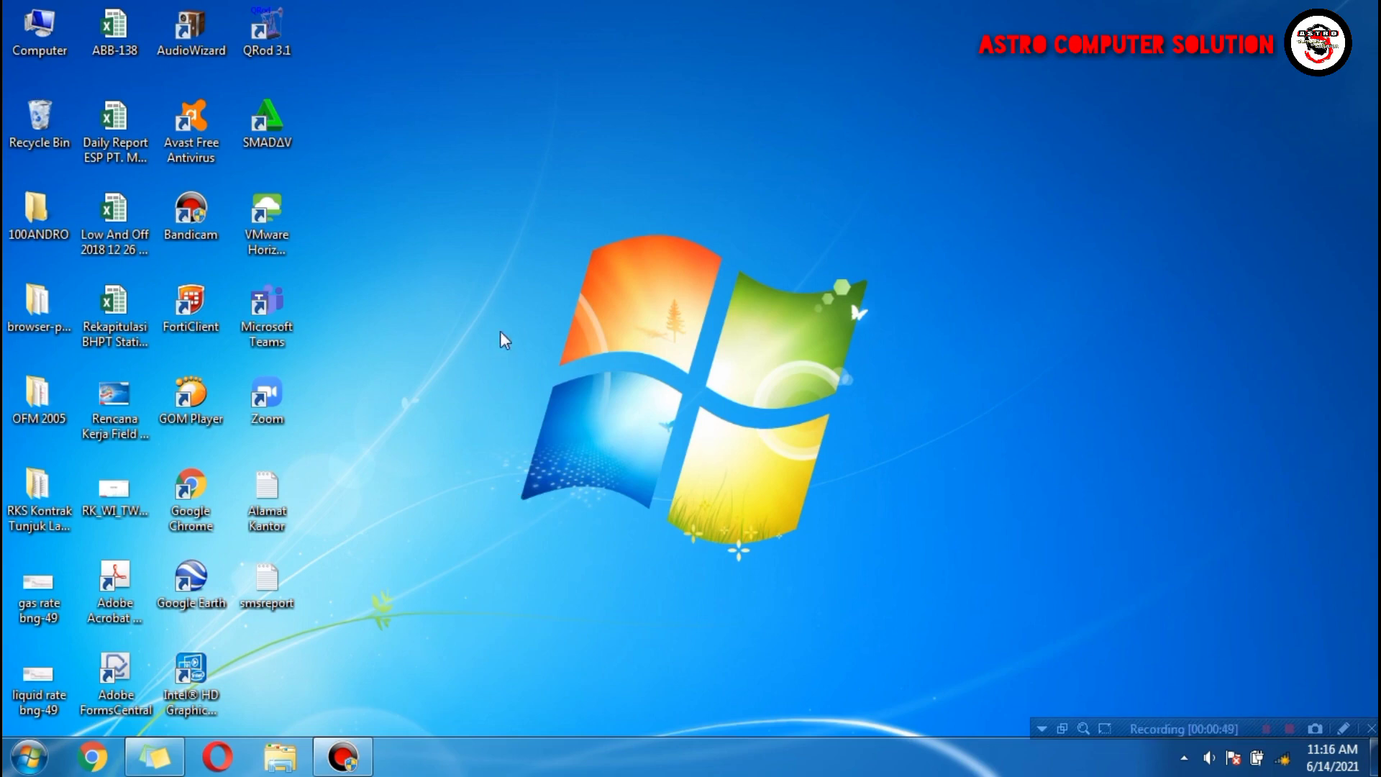
right_click(422, 278)
left_click(465, 341)
Set the folder options to show hidden files, folders, and drives, and check the contents of Local Disk (C:)
left_click(282, 762)
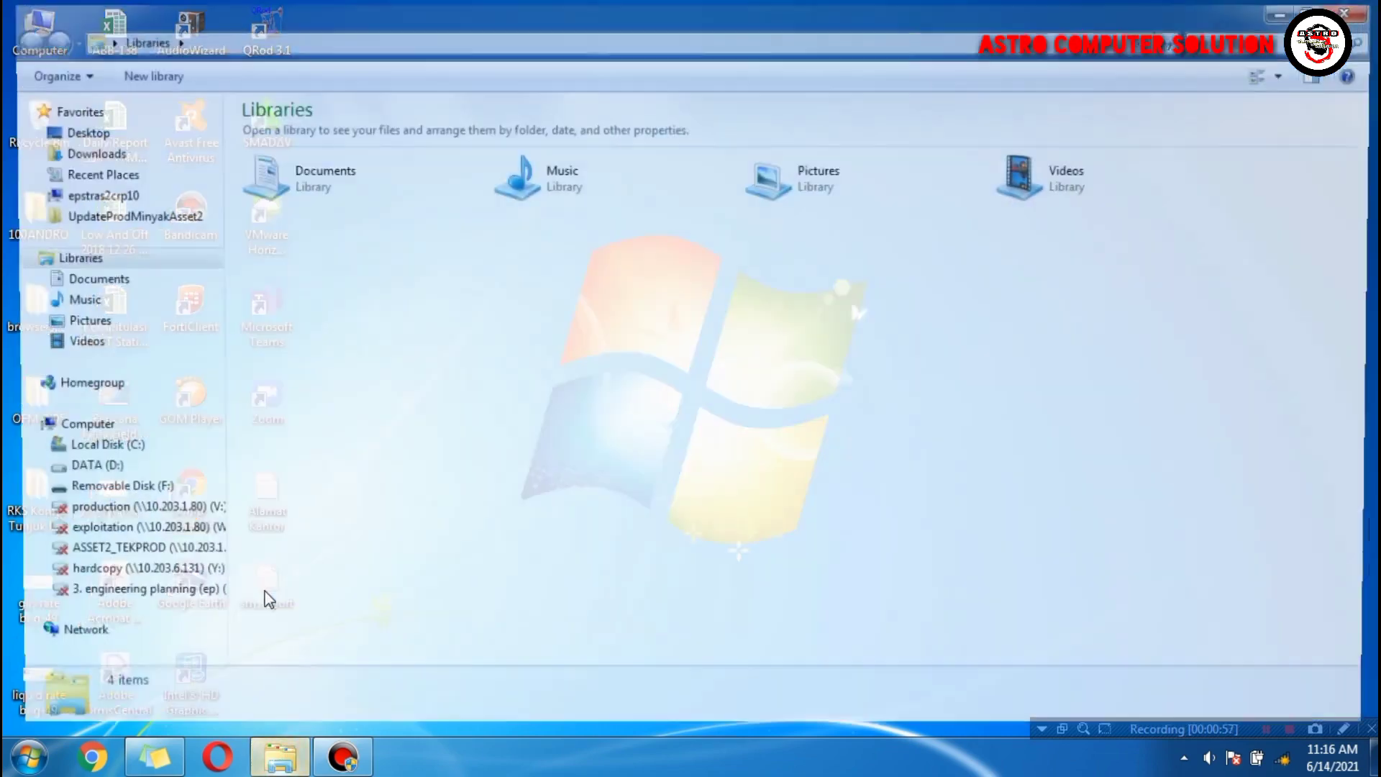
left_click(51, 74)
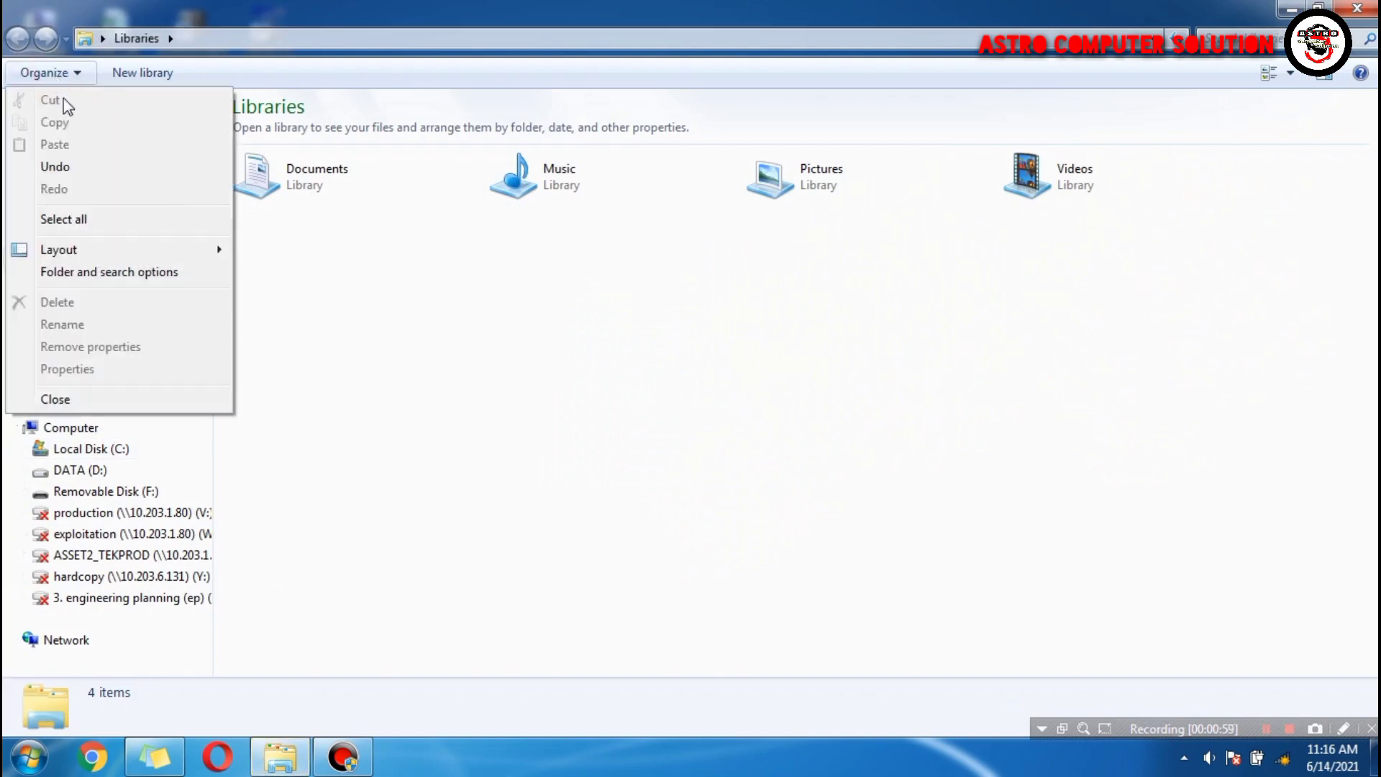
left_click(126, 277)
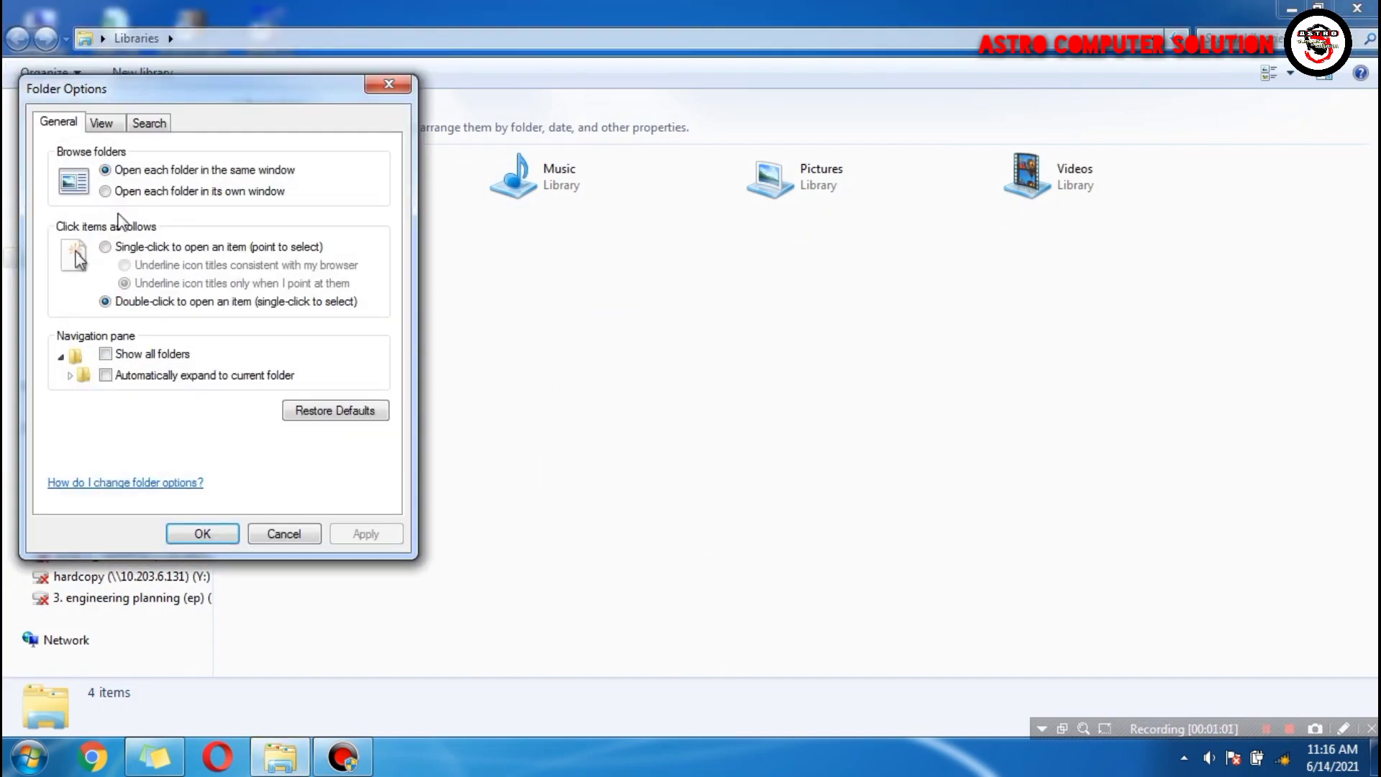
left_click(101, 124)
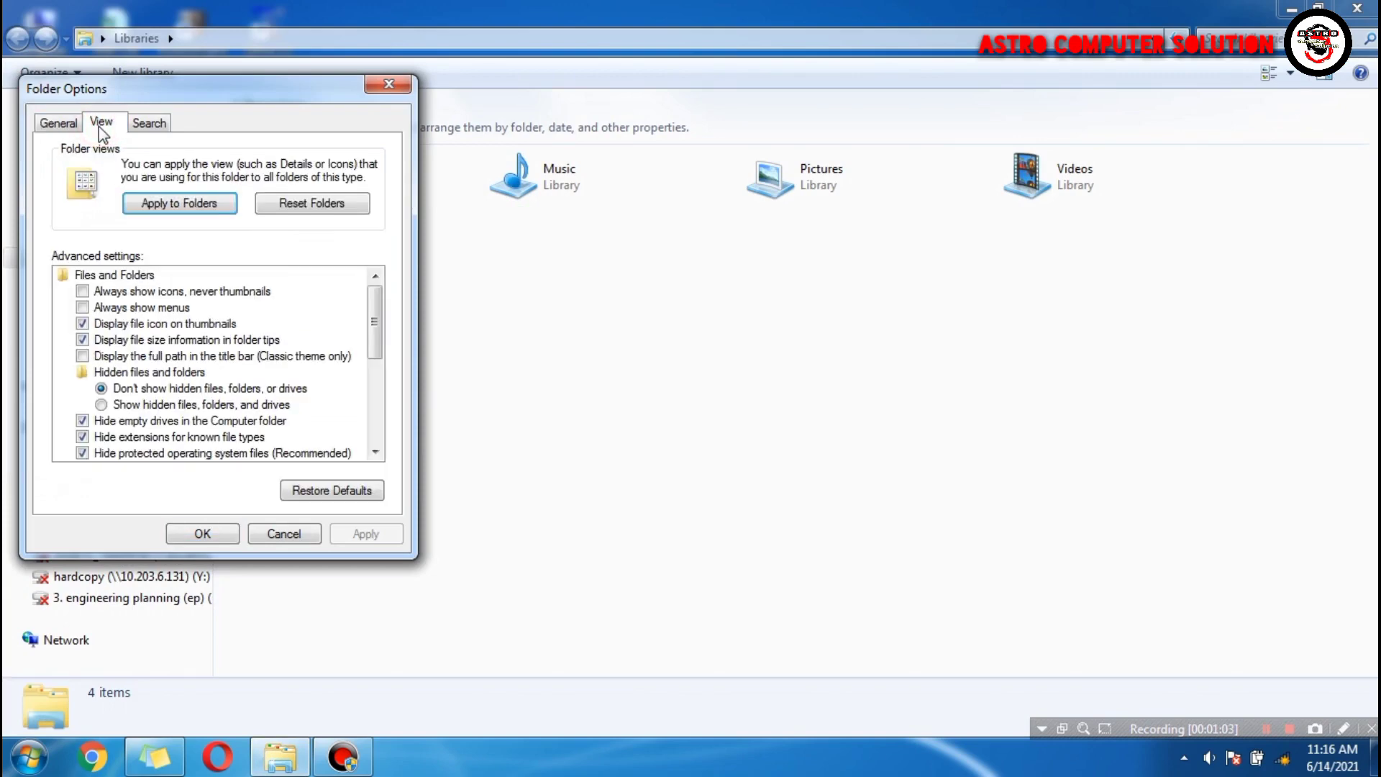
left_click(217, 405)
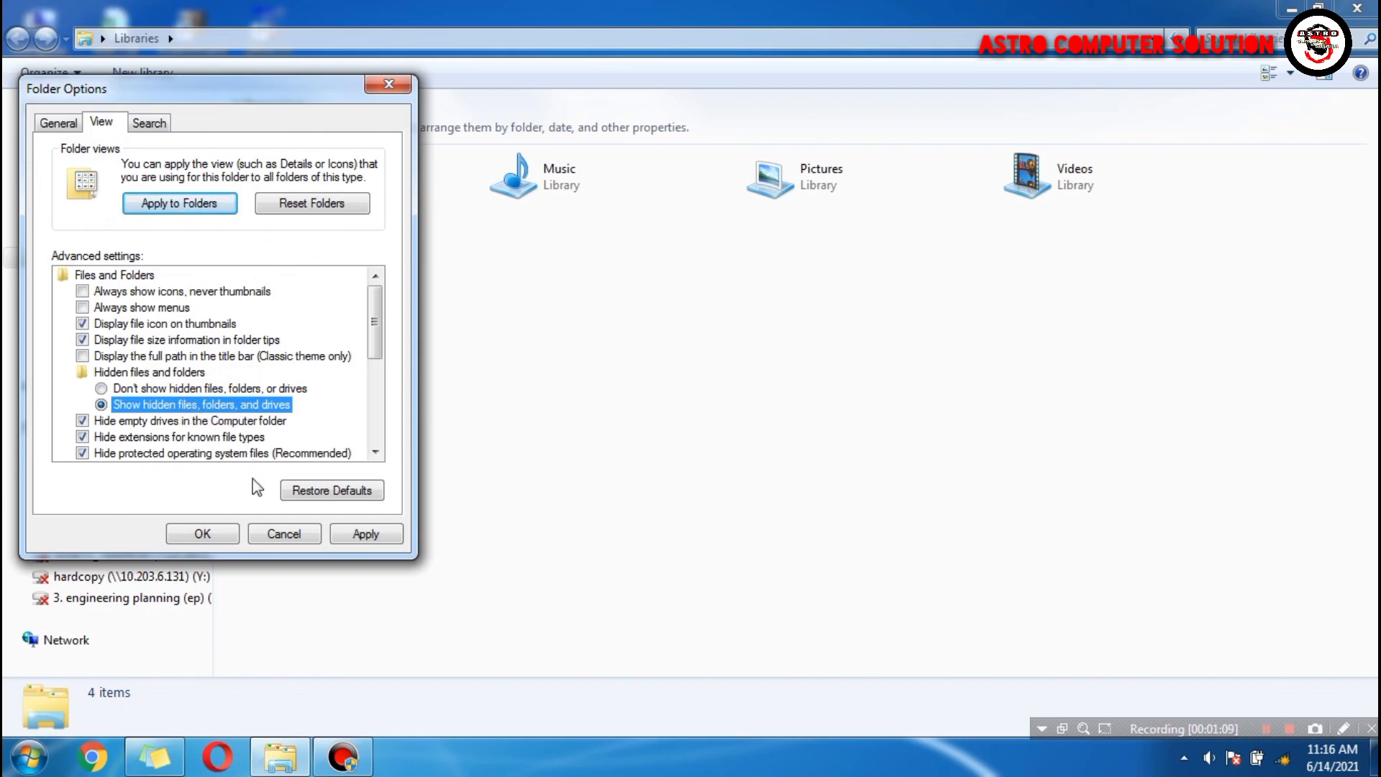
left_click(224, 533)
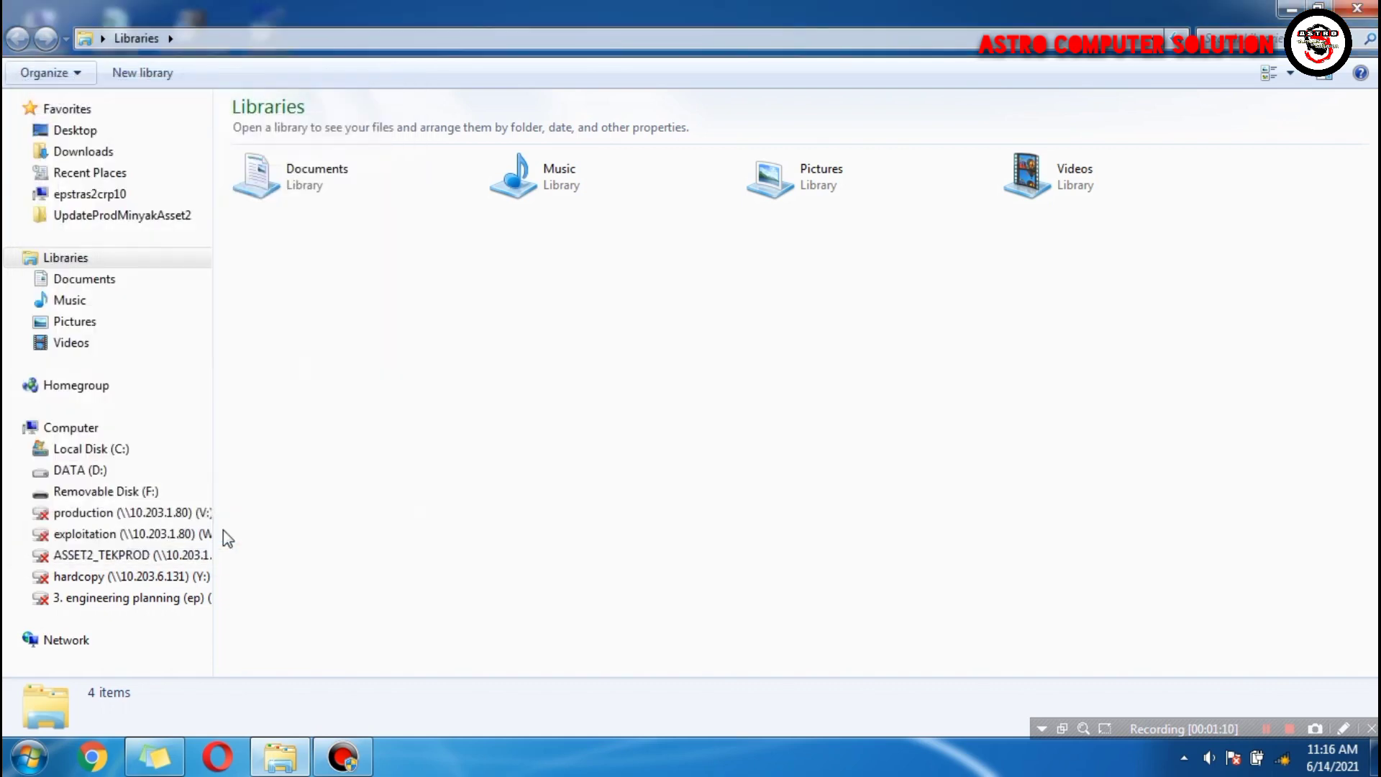
left_click(120, 449)
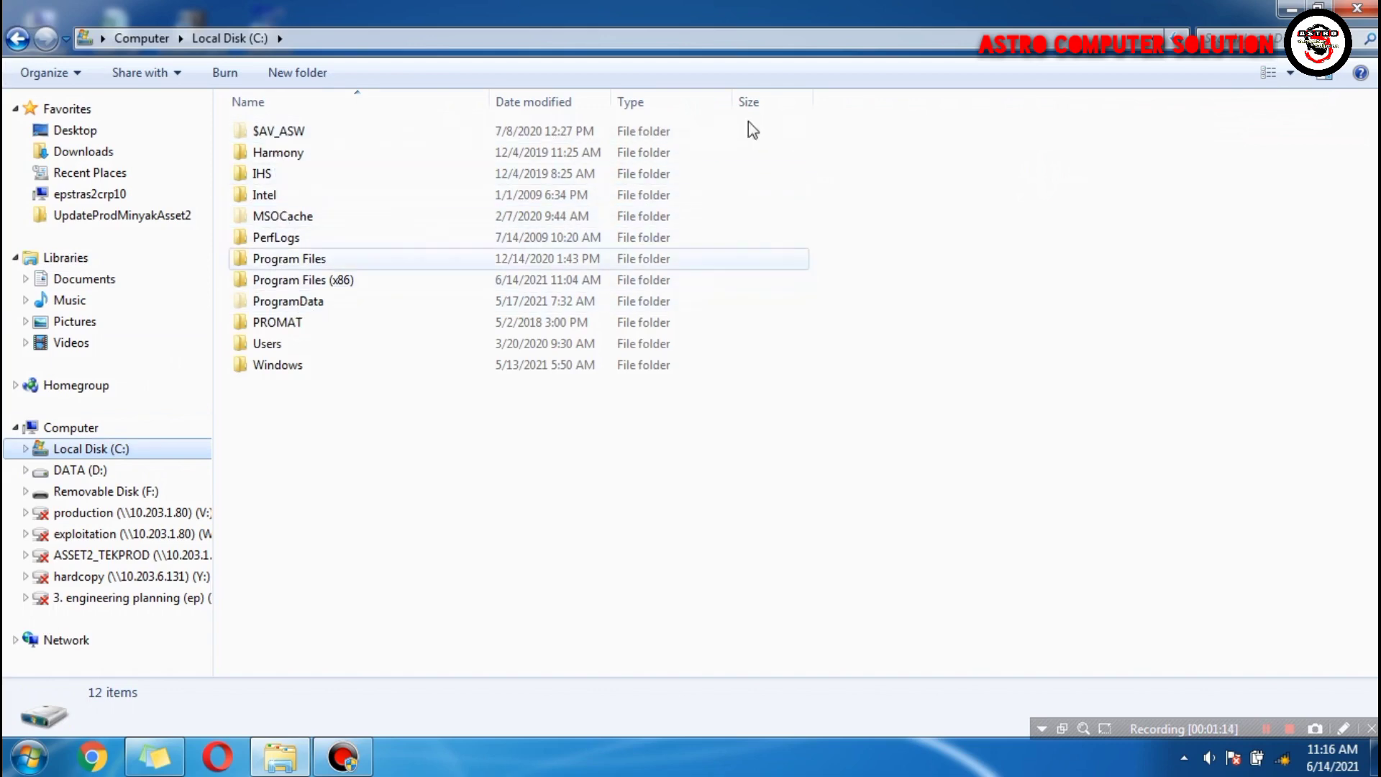
left_click(1357, 7)
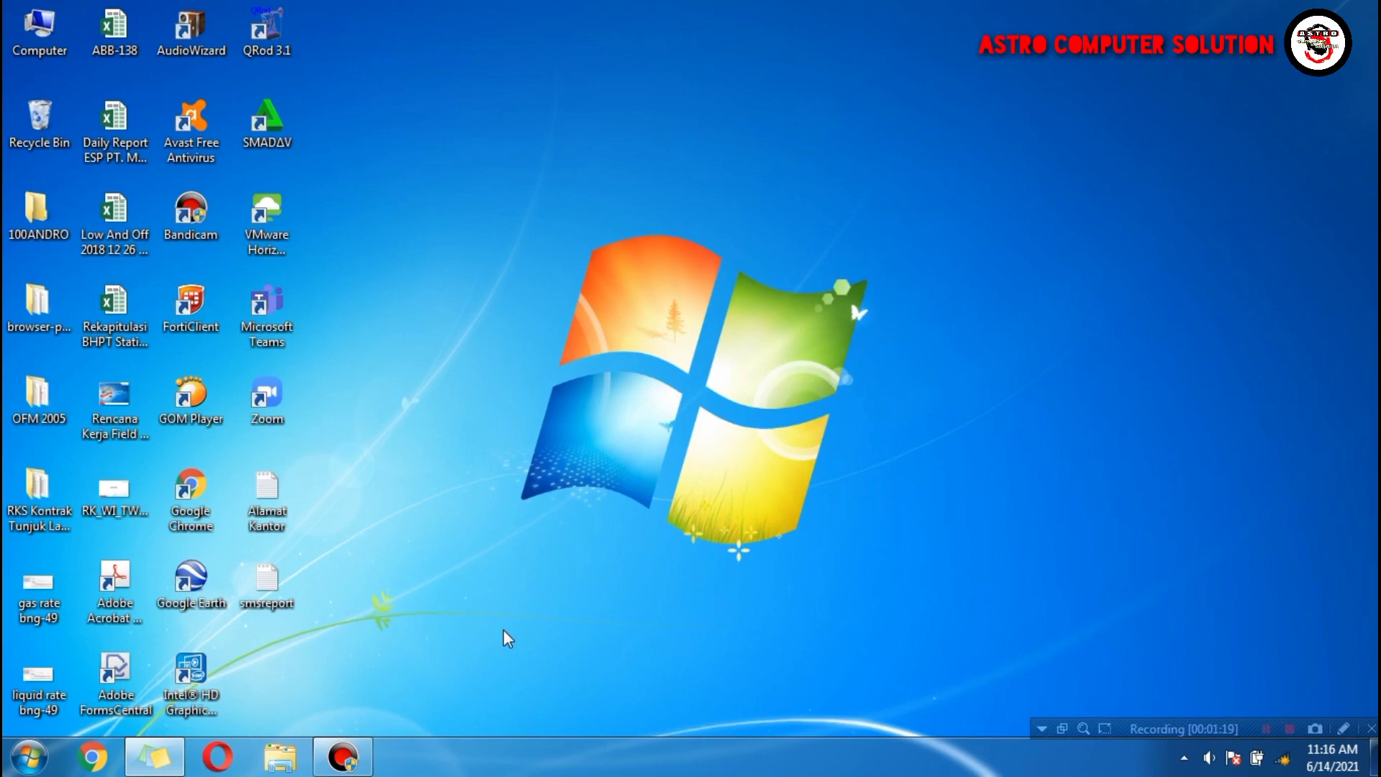
Open the temporary files folder by running %TEMP%
key("super+r")
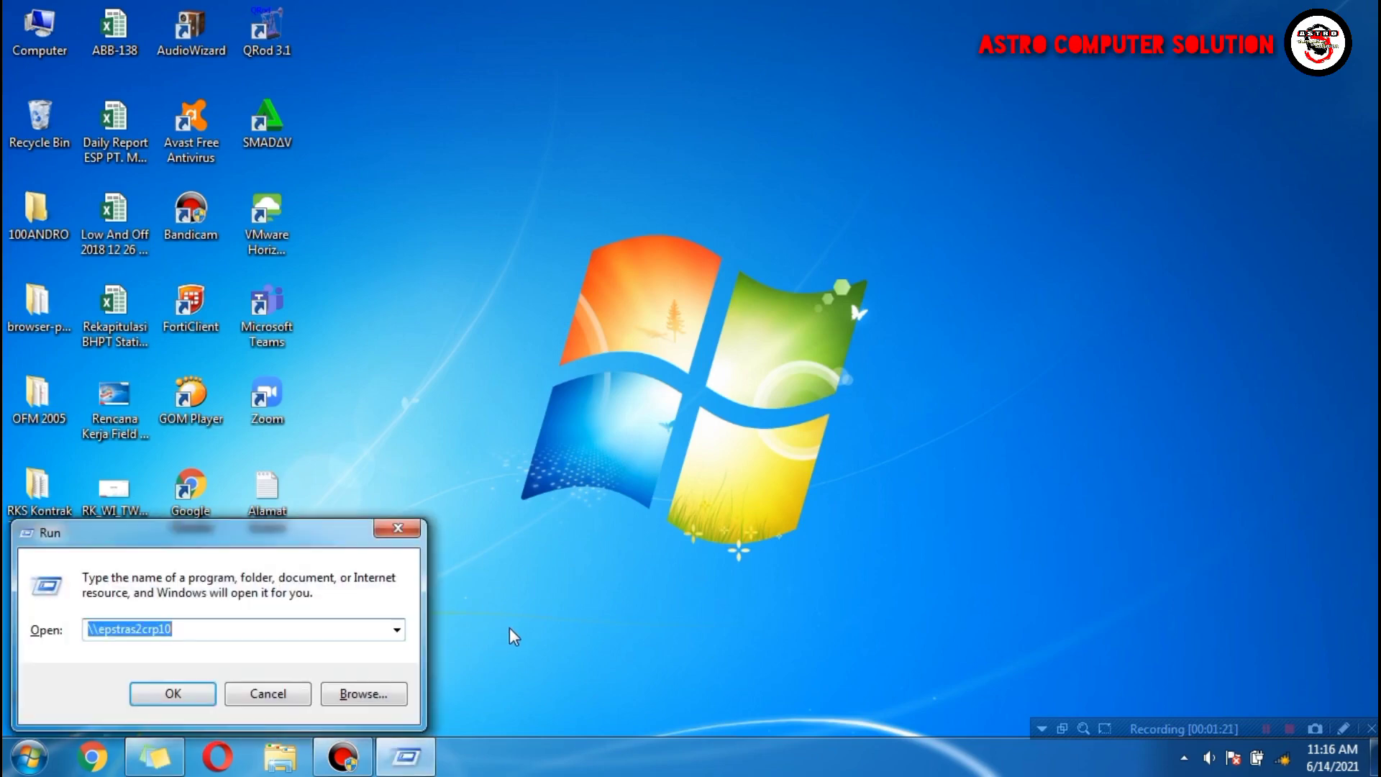
type("%TEMP%")
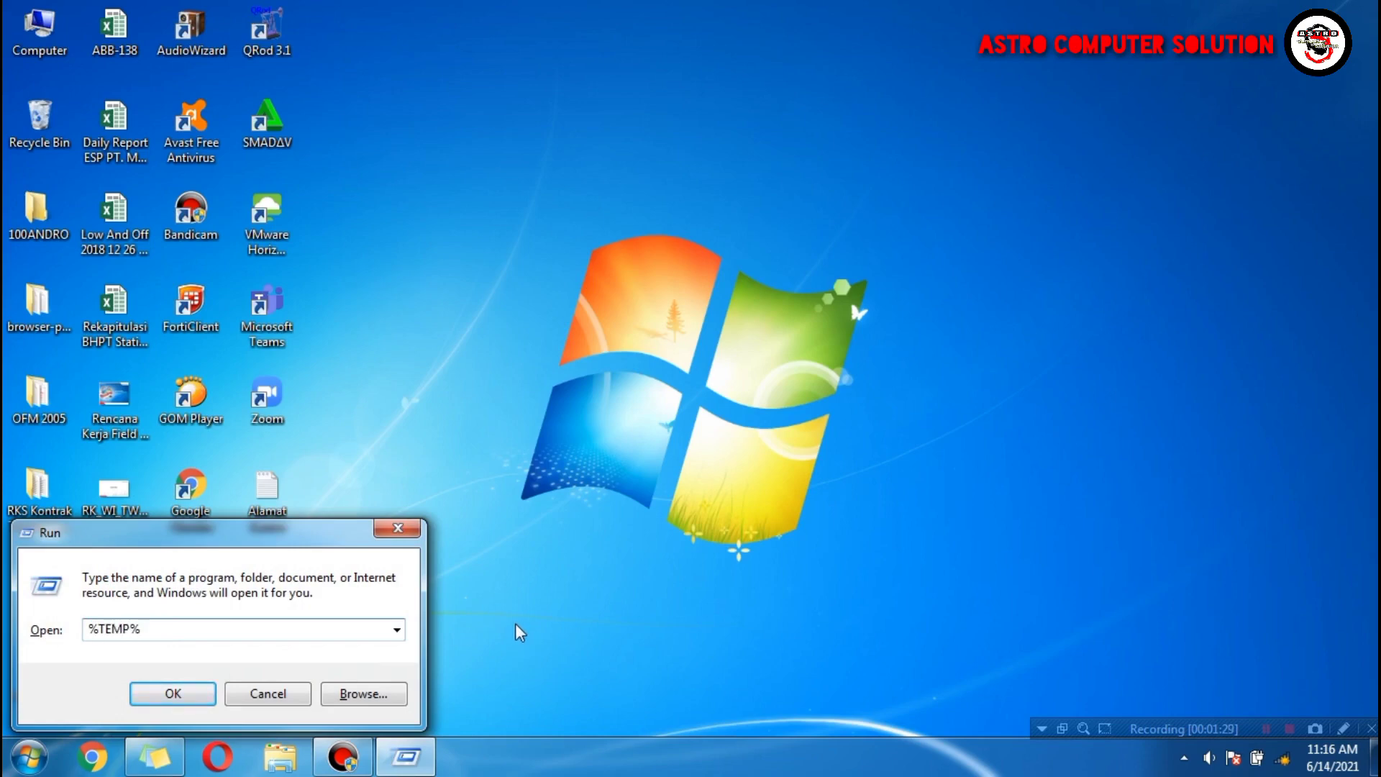
left_click(156, 695)
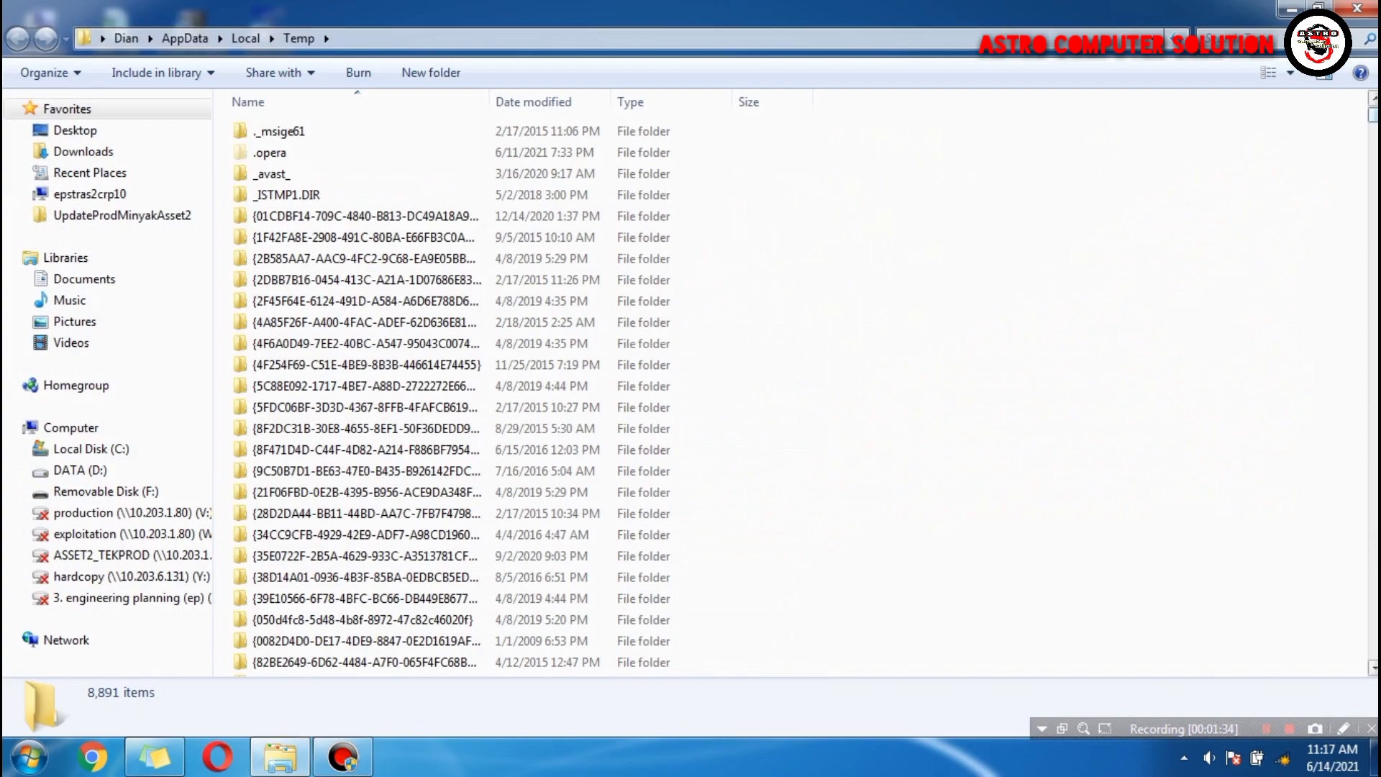
Select all items in the Temp folder and move them to the Recycle Bin
mouse_move(1372, 113)
left_mouse_down()
mouse_move(1369, 259)
mouse_move(1348, 292)
mouse_move(1359, 379)
mouse_move(1370, 133)
left_mouse_up()
left_click(554, 420)
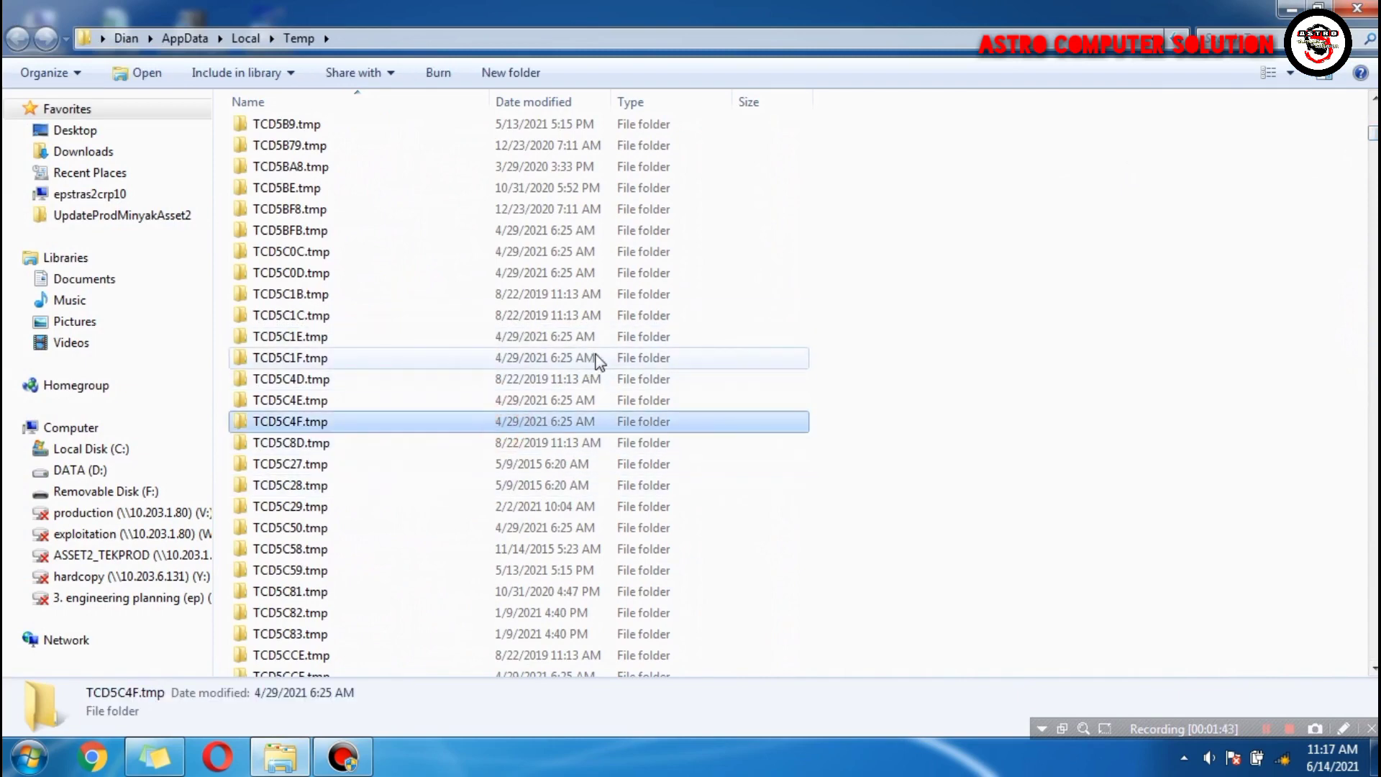
key("ctrl+a")
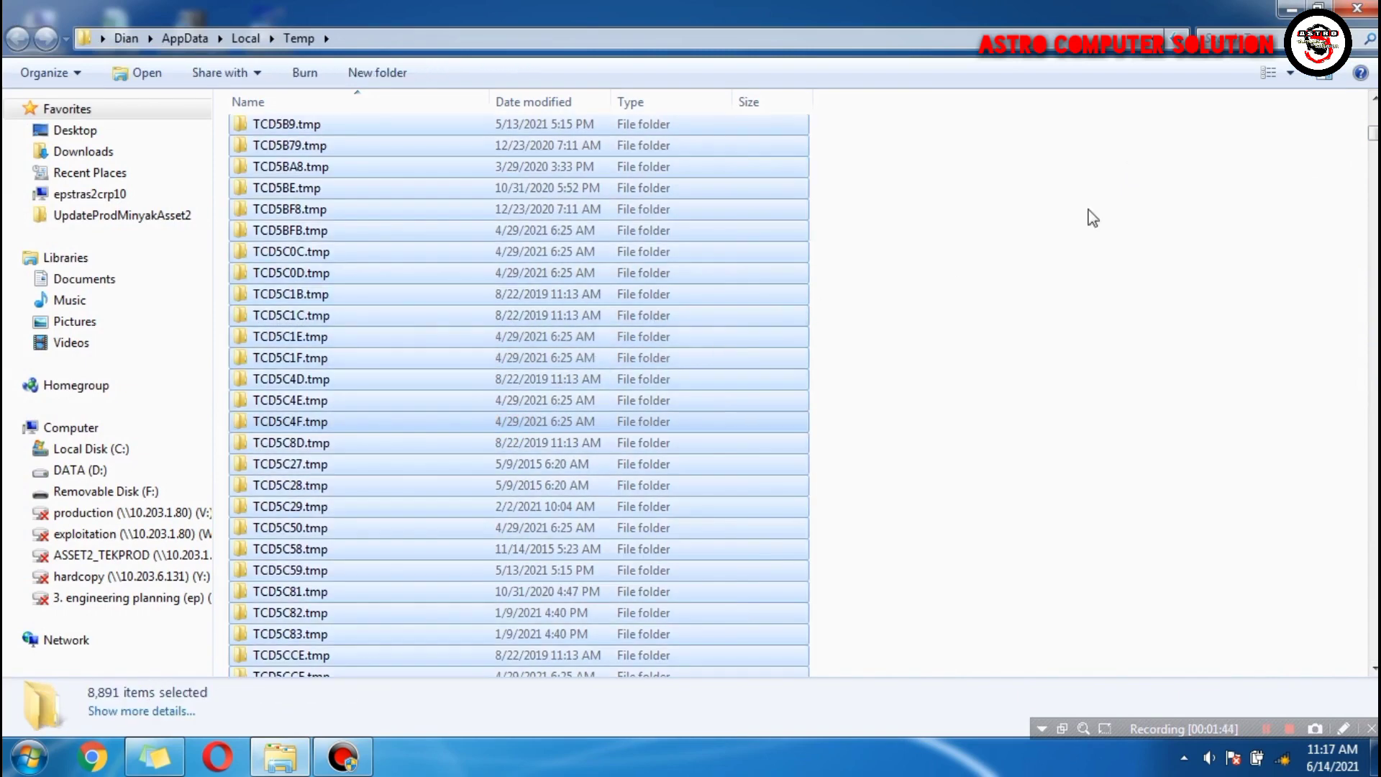
left_click_drag(1373, 134, 1372, 473)
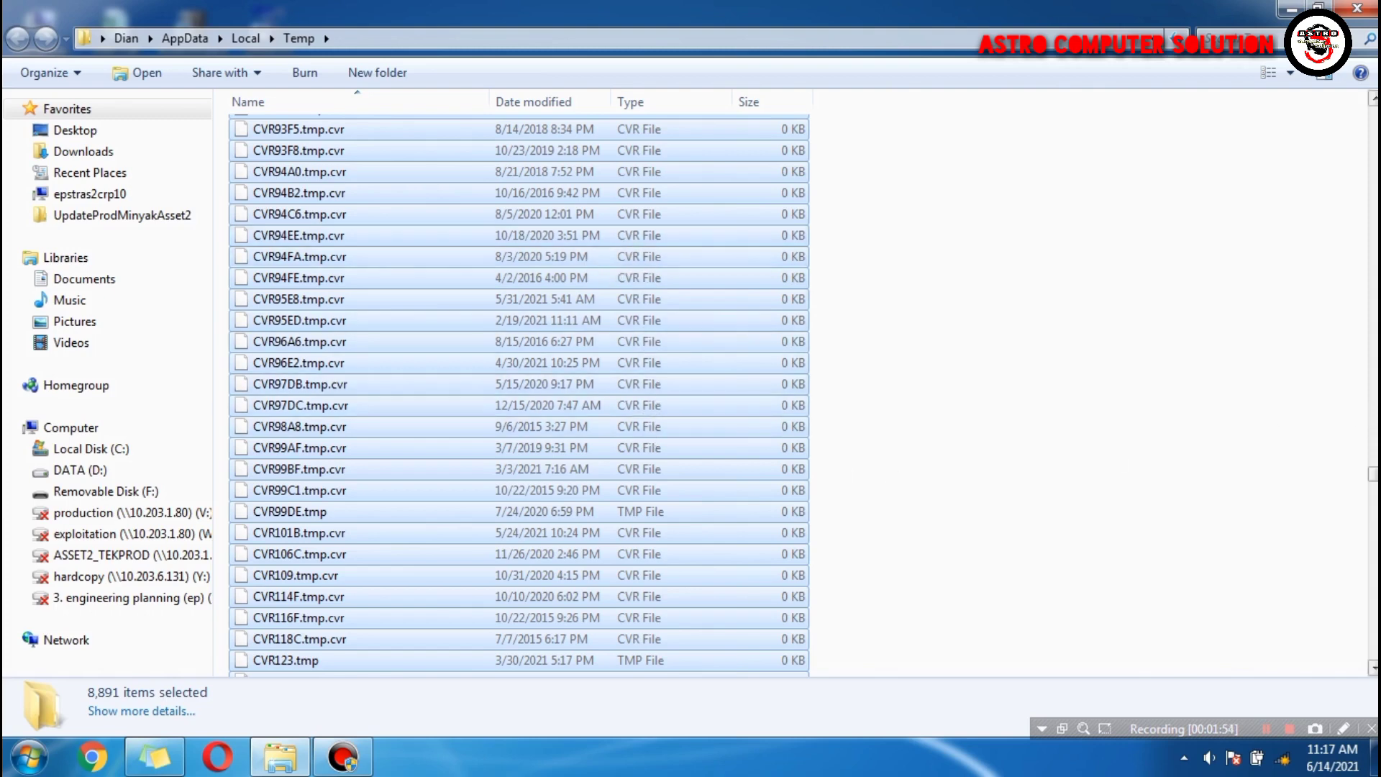
left_click_drag(1372, 472, 1372, 264)
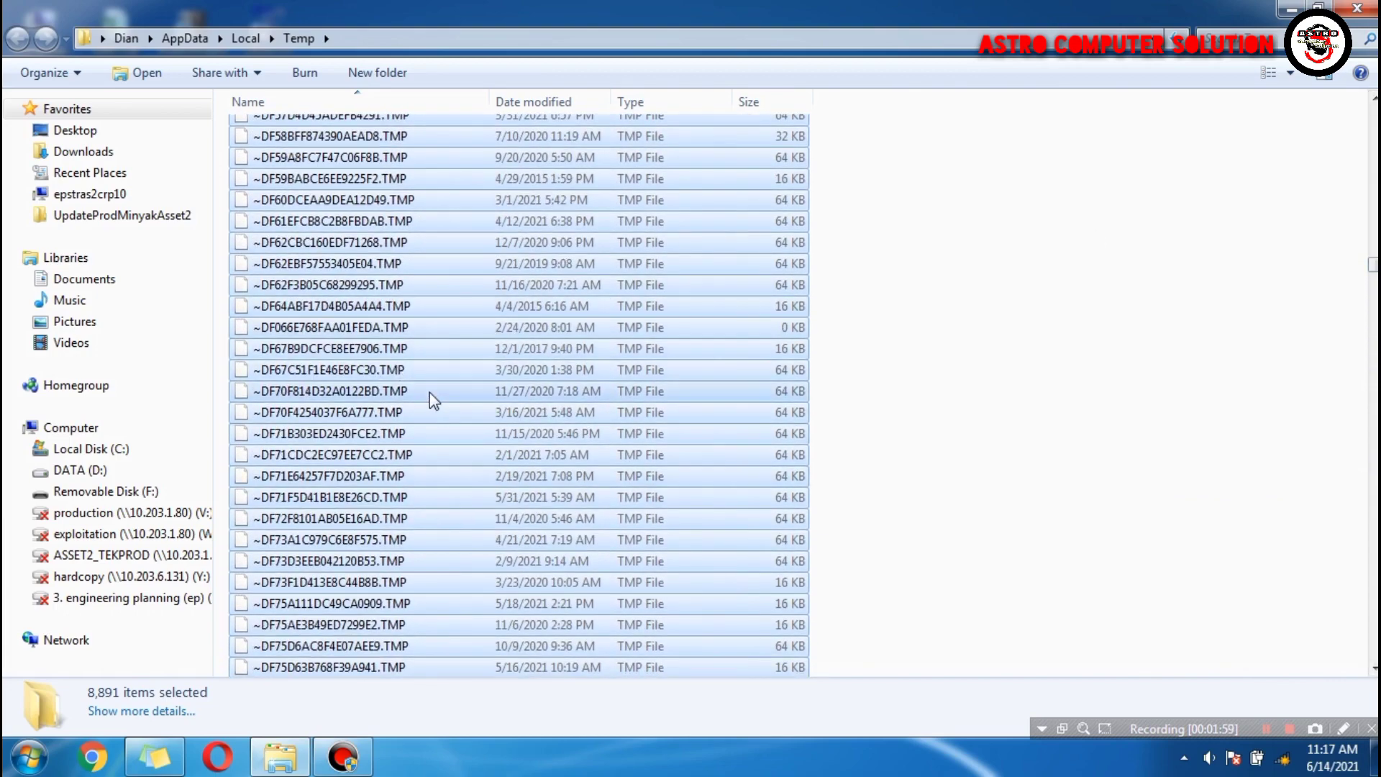
left_click_drag(1372, 274, 1372, 116)
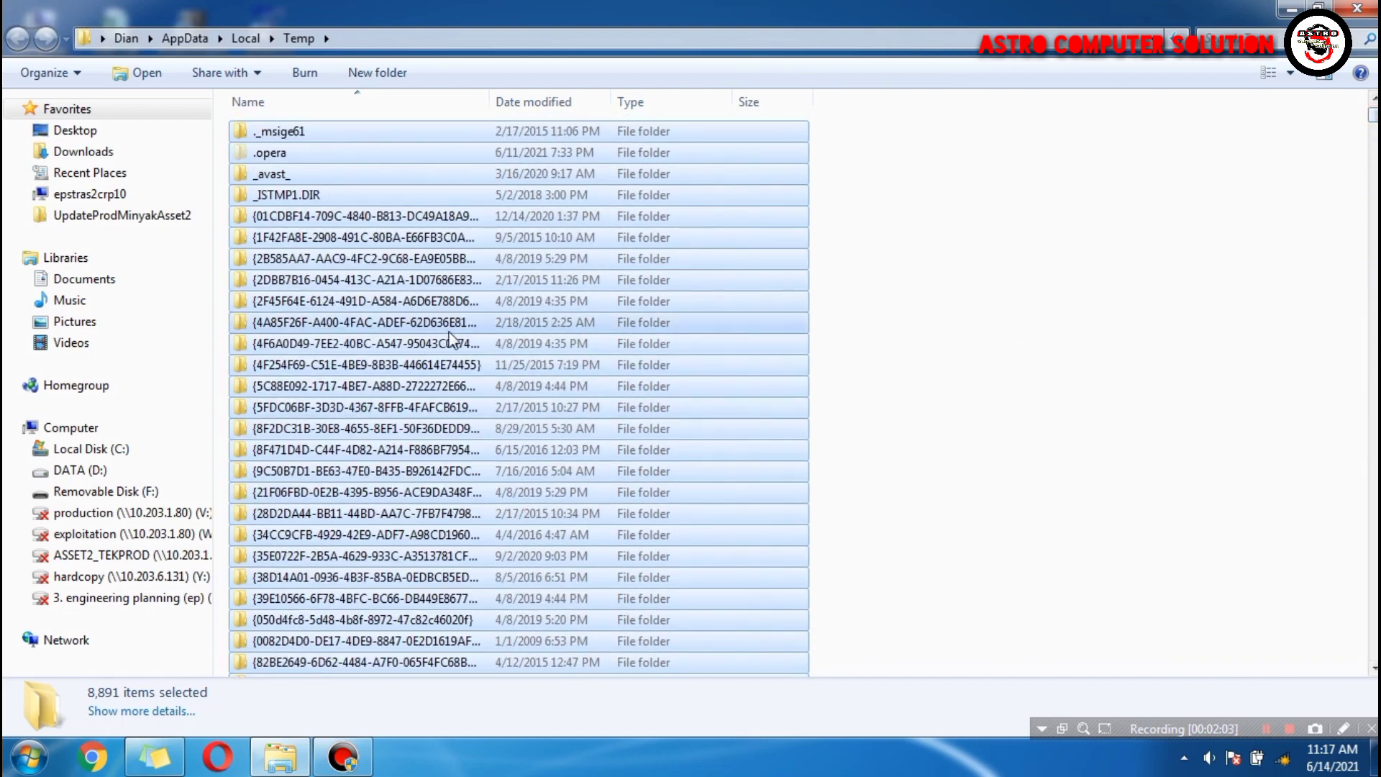
right_click(450, 333)
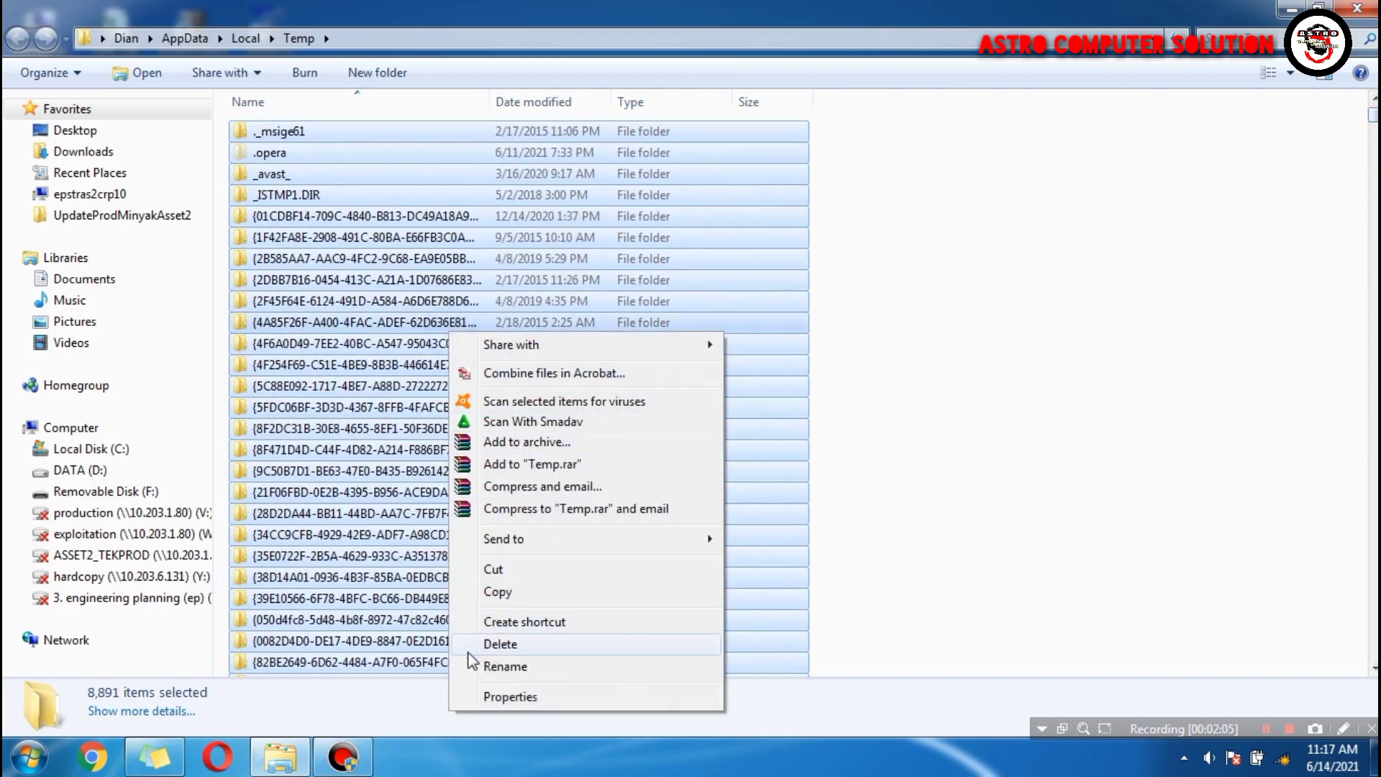
left_click(566, 648)
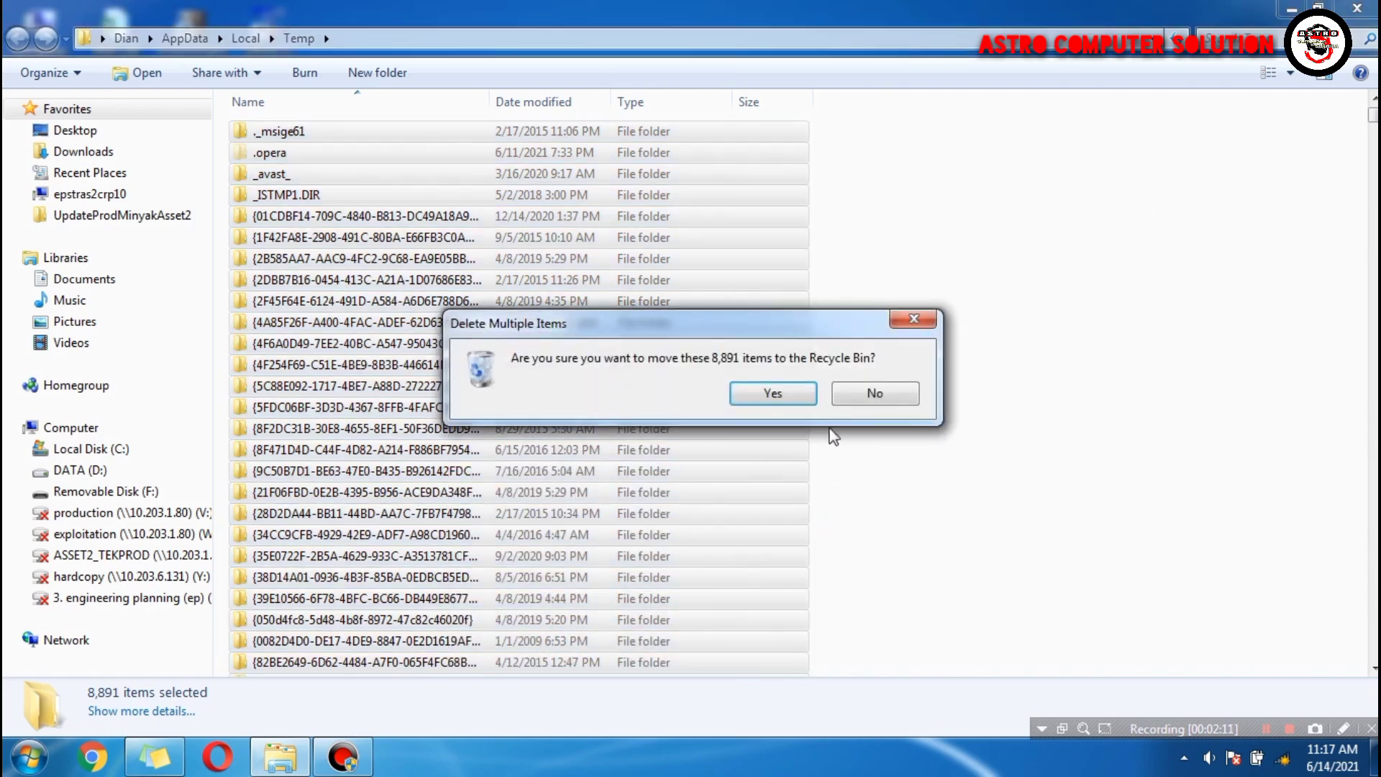
left_click(770, 393)
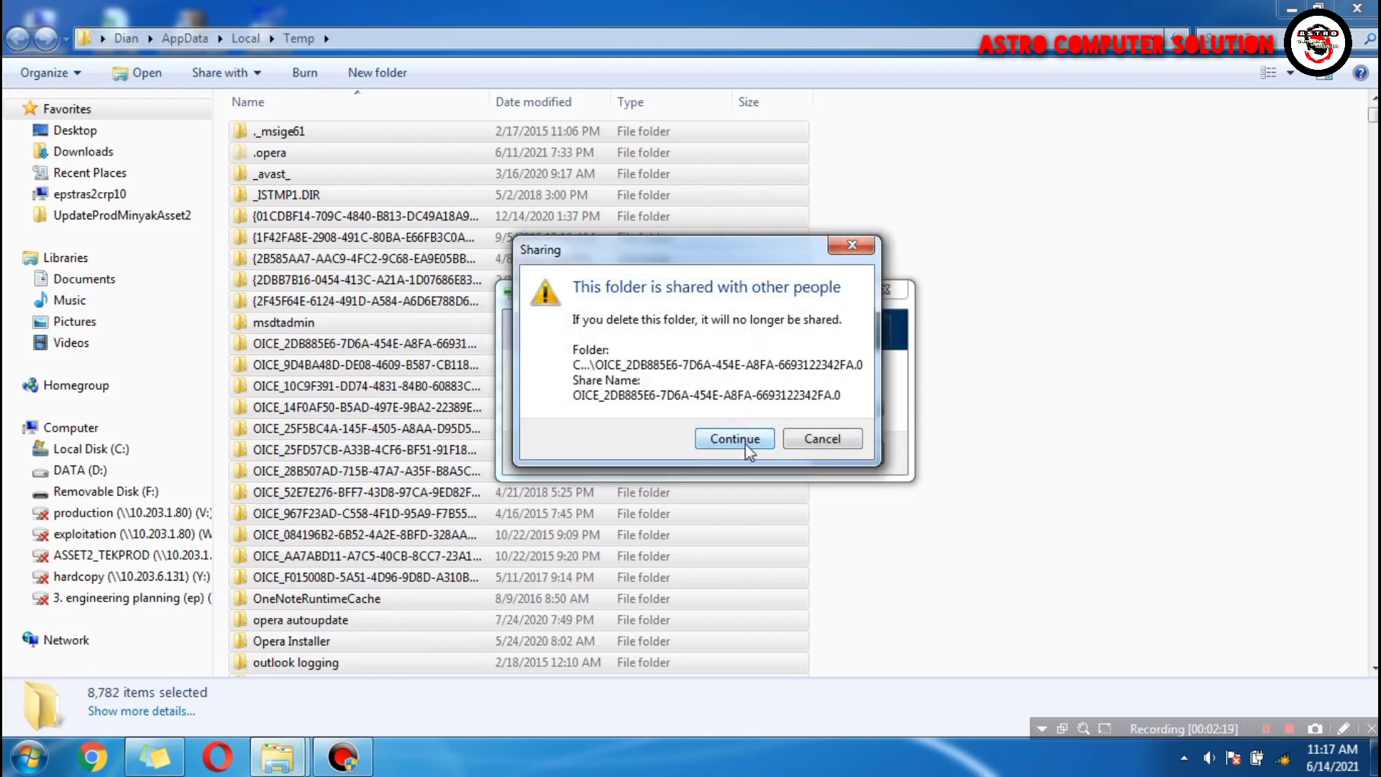
Continue deleting the shared folders, including _avast_, and skip all current items that are in use
left_click(748, 440)
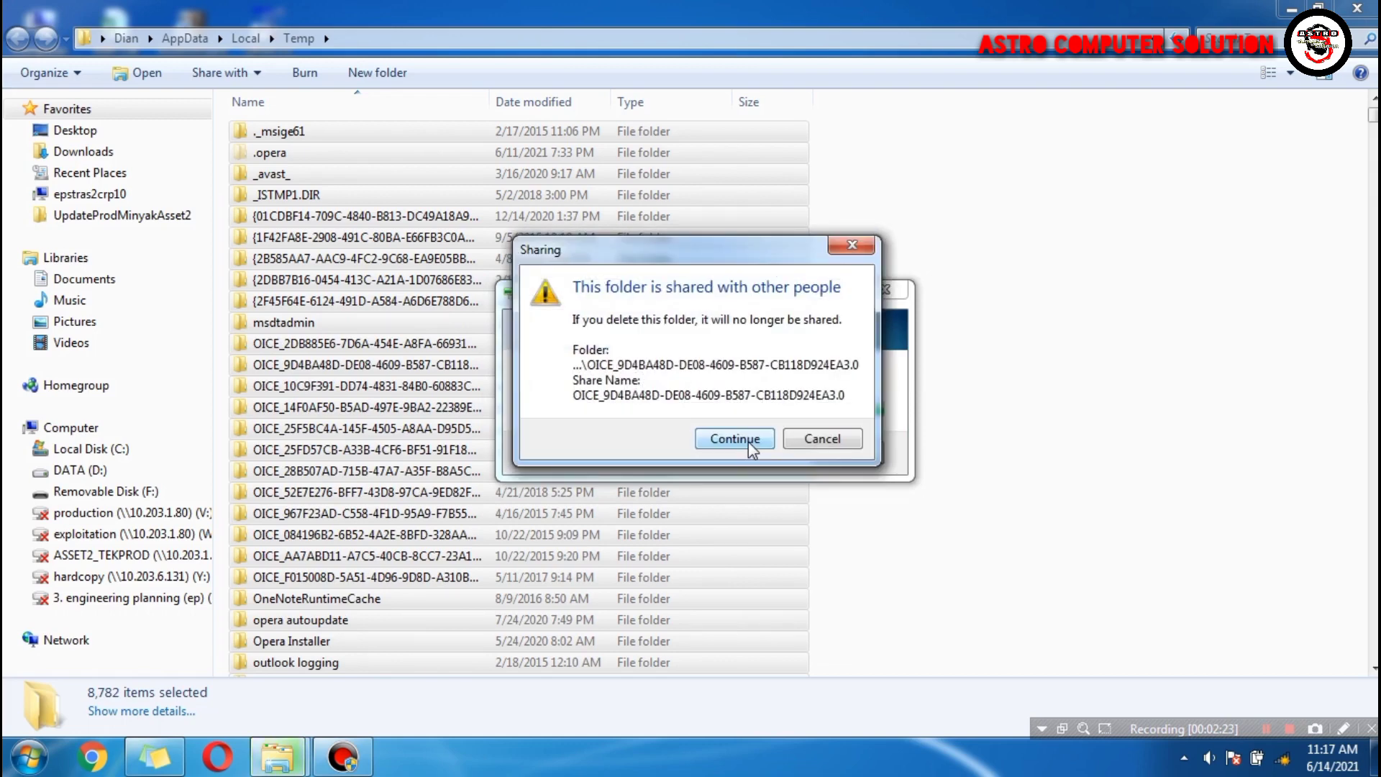
left_click(748, 442)
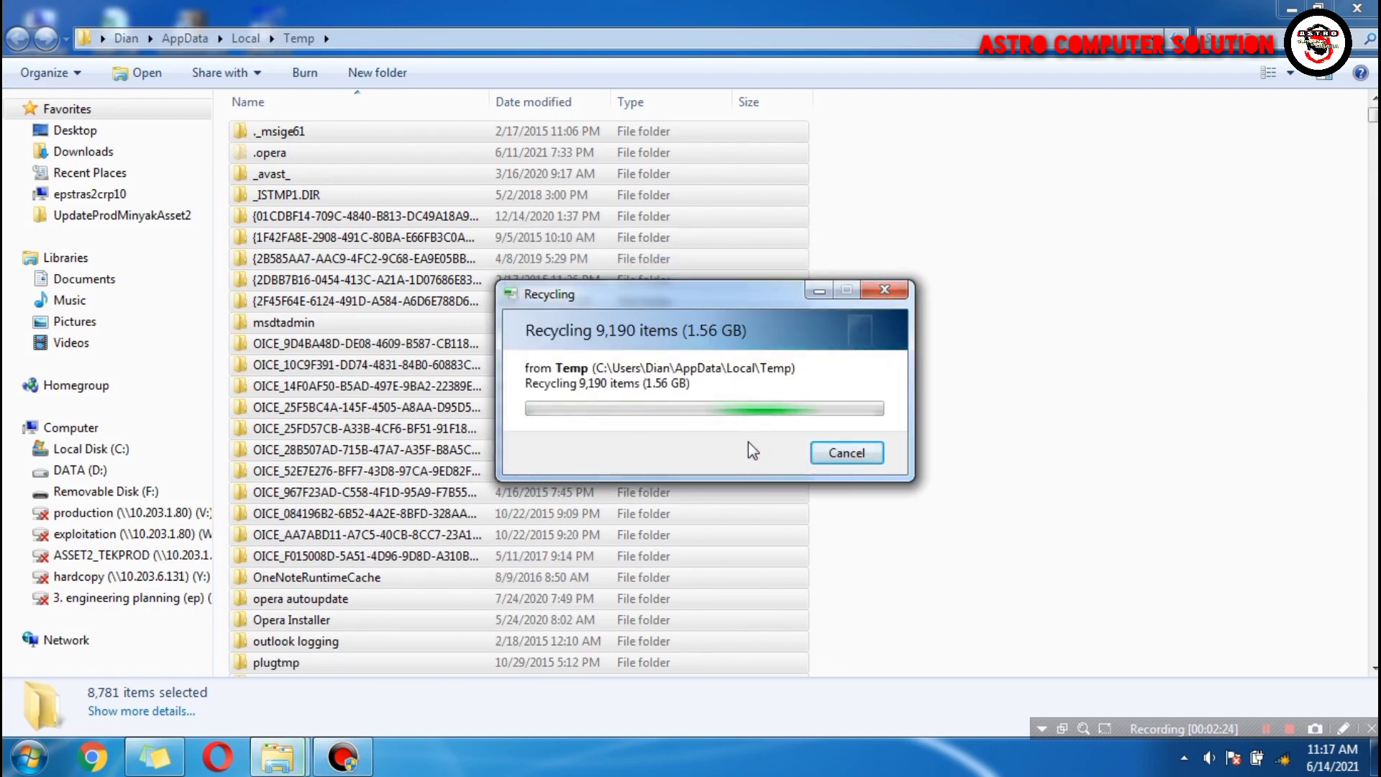
left_click(748, 441)
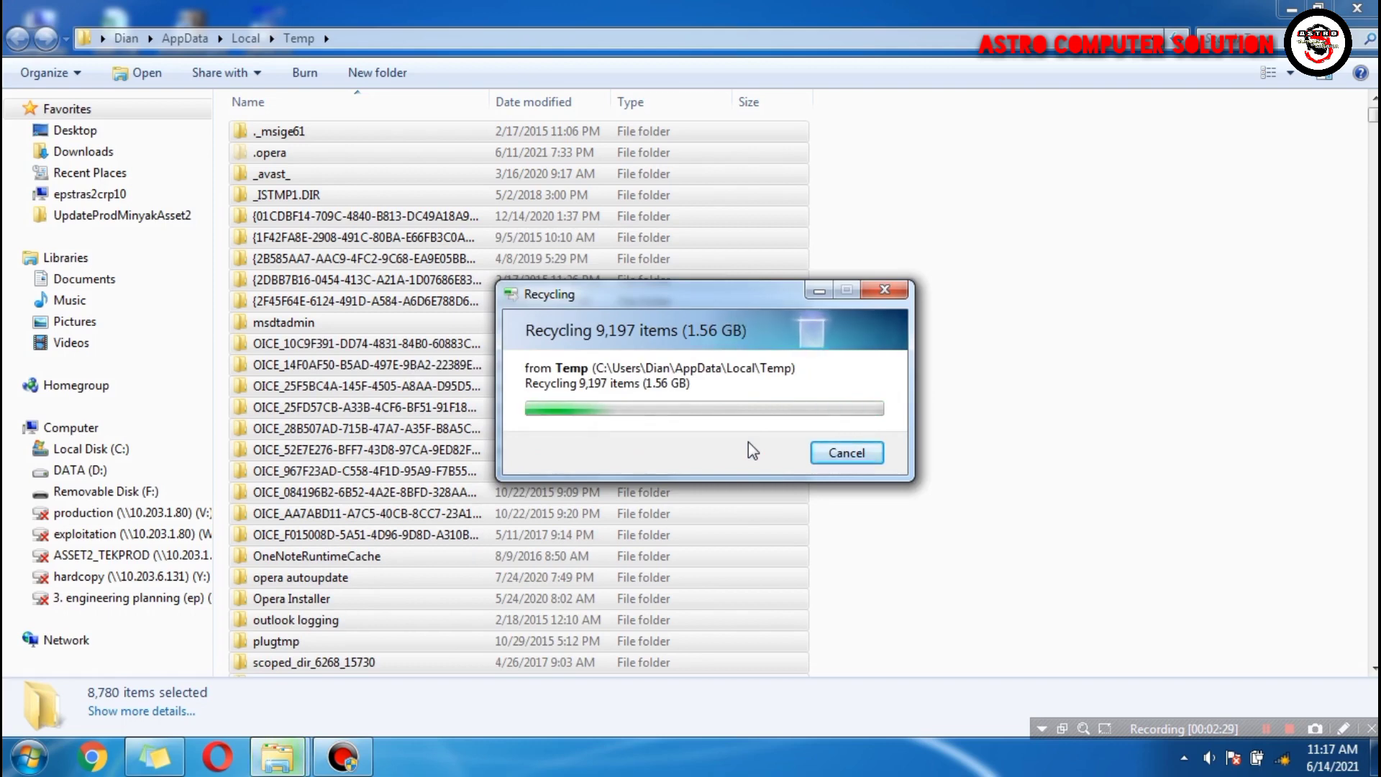
left_click(748, 442)
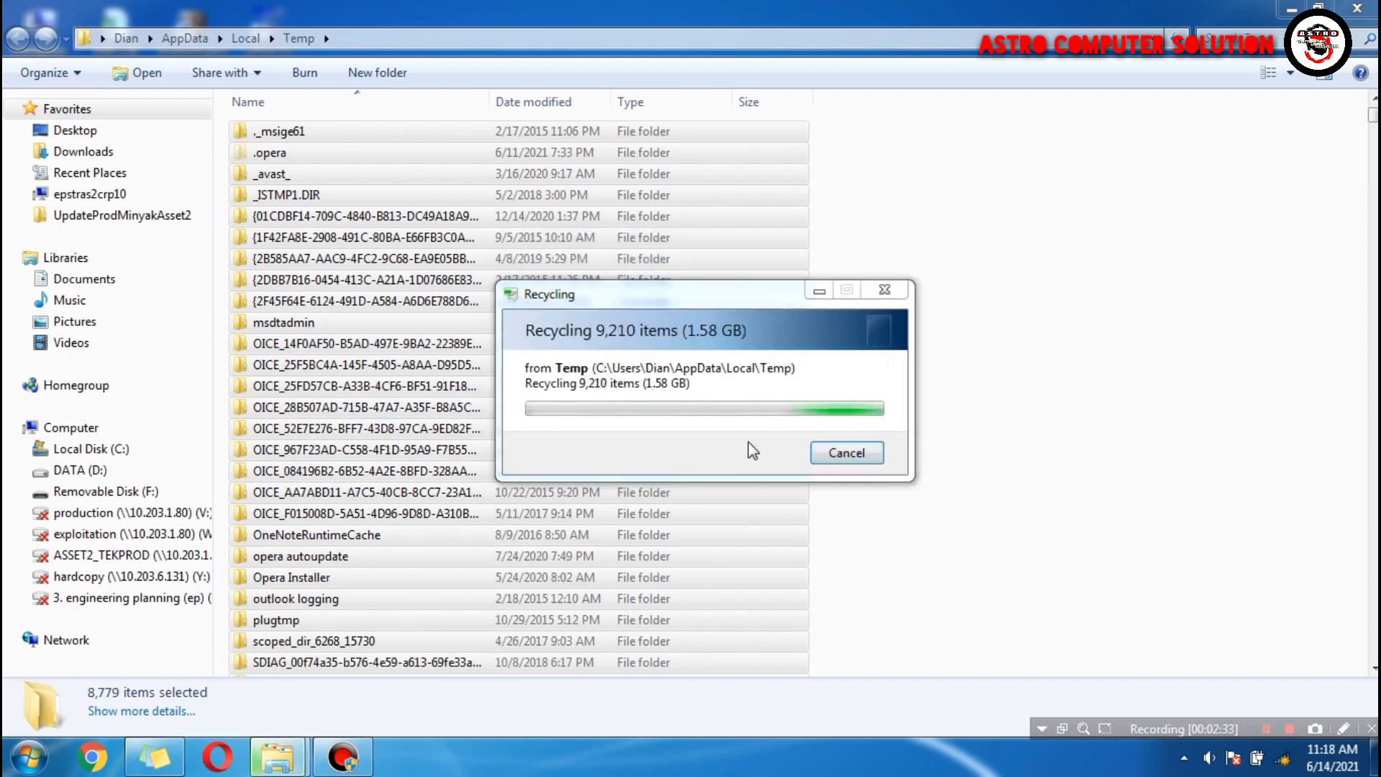
left_click(748, 442)
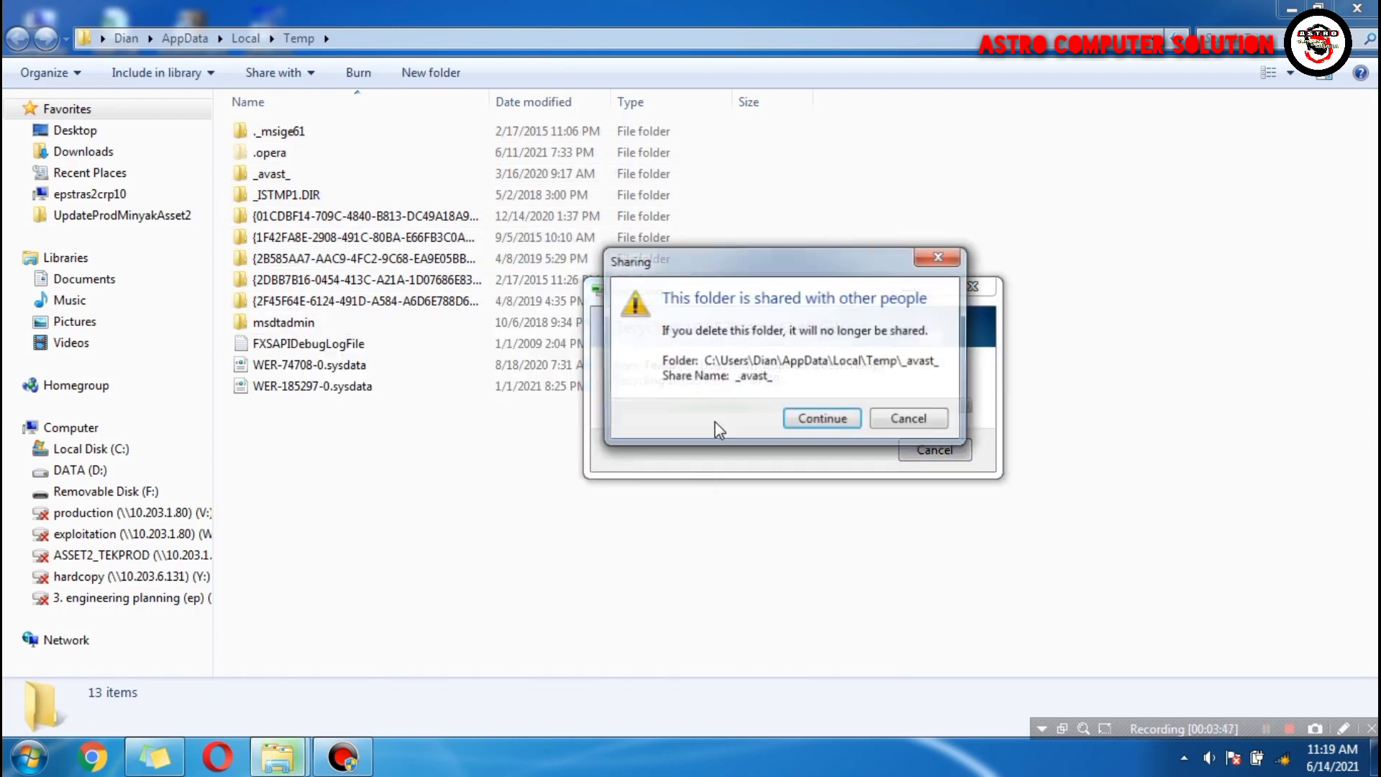
left_click(813, 421)
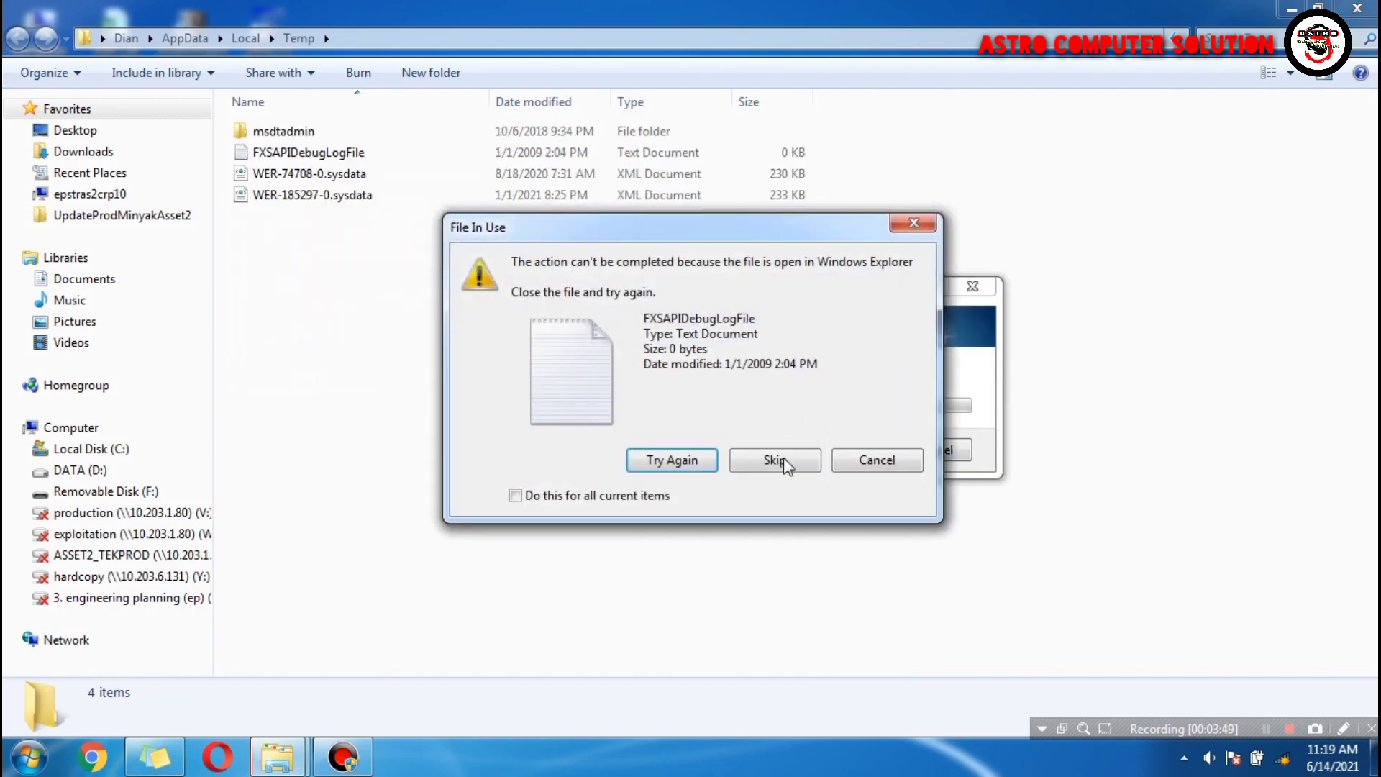
left_click(648, 496)
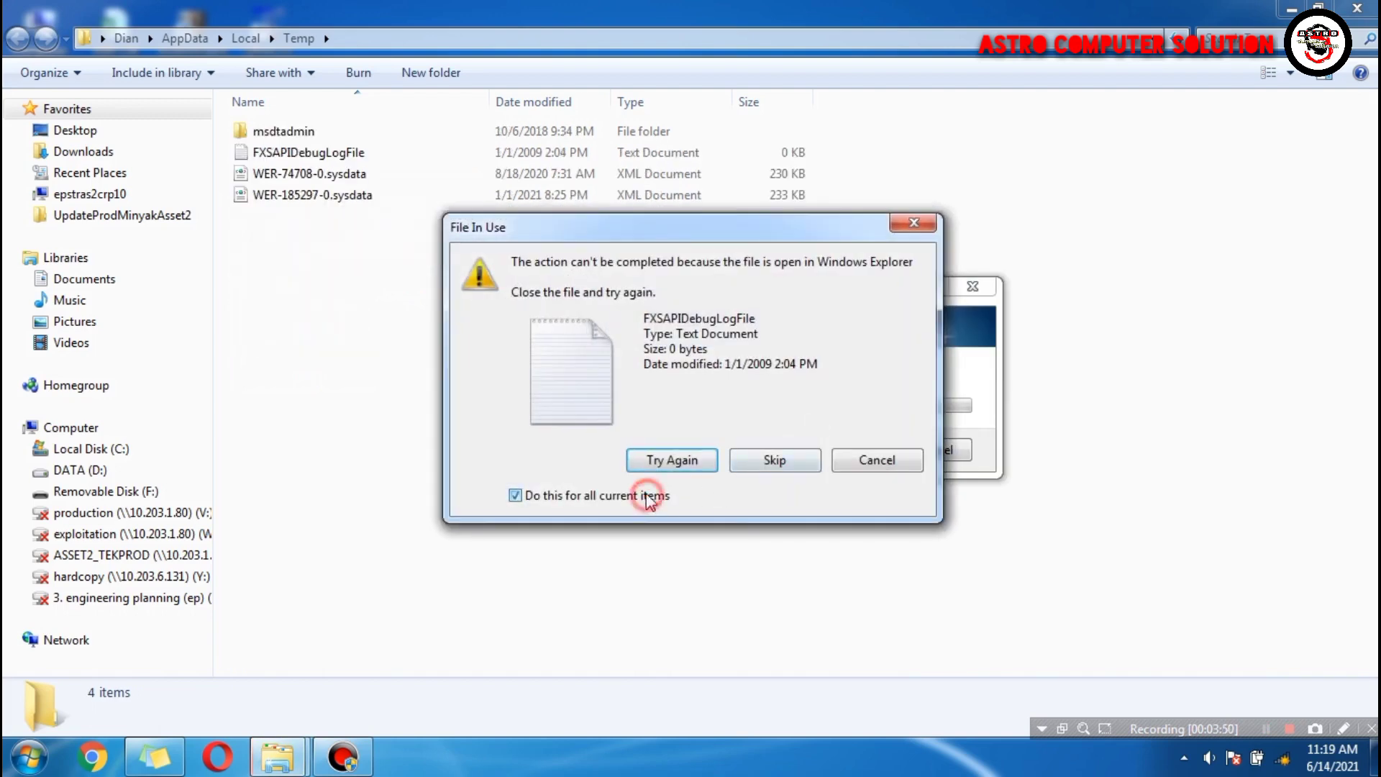
left_click(748, 460)
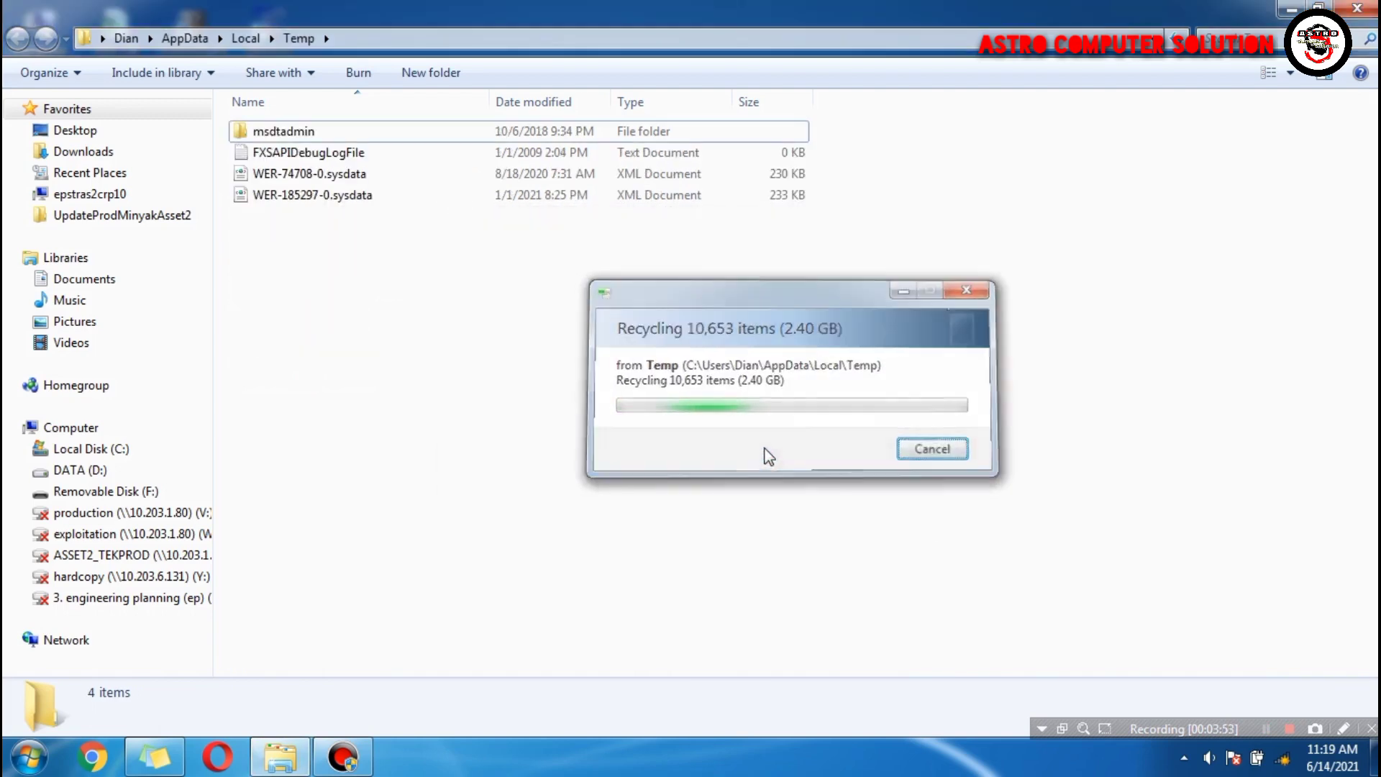
Close the Temp folder window and refresh the desktop twice
left_click(1357, 8)
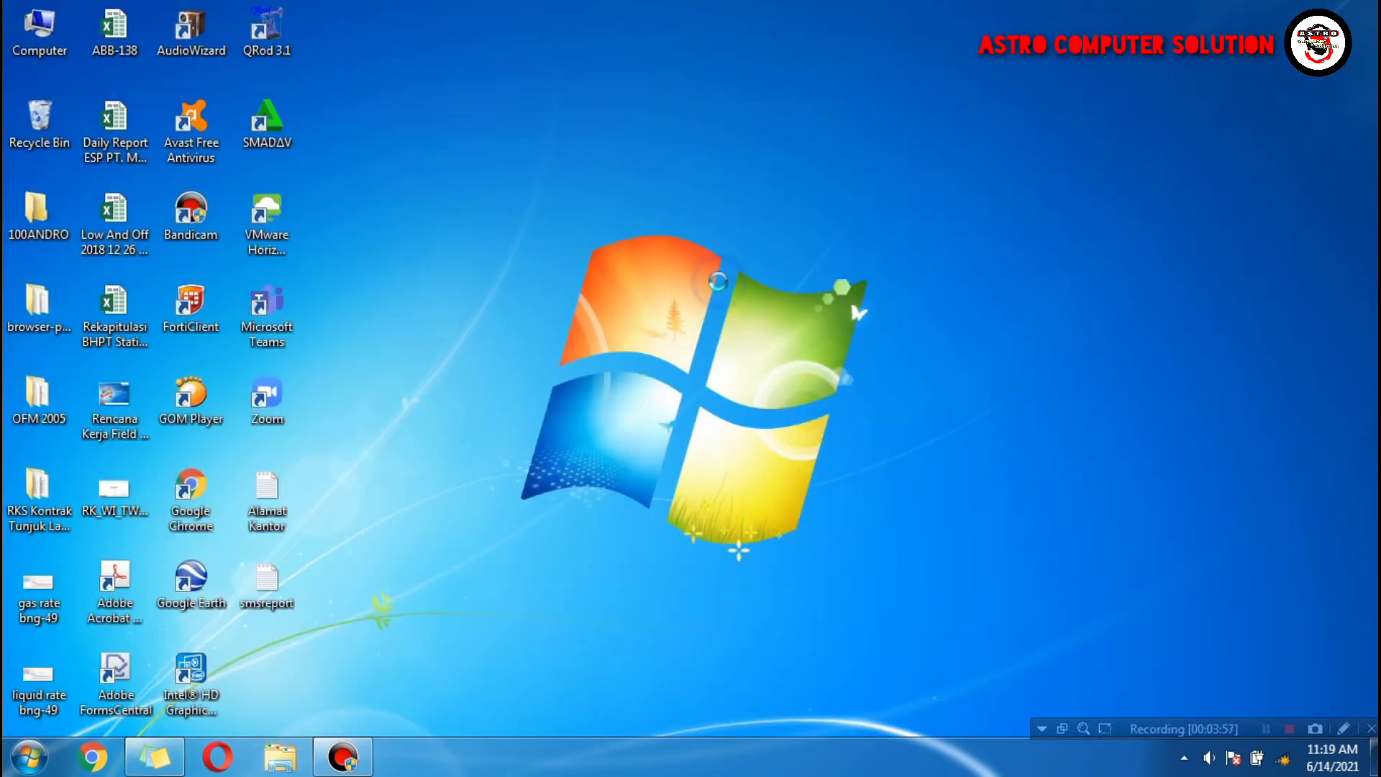
right_click(717, 282)
left_click(749, 339)
left_click(619, 522)
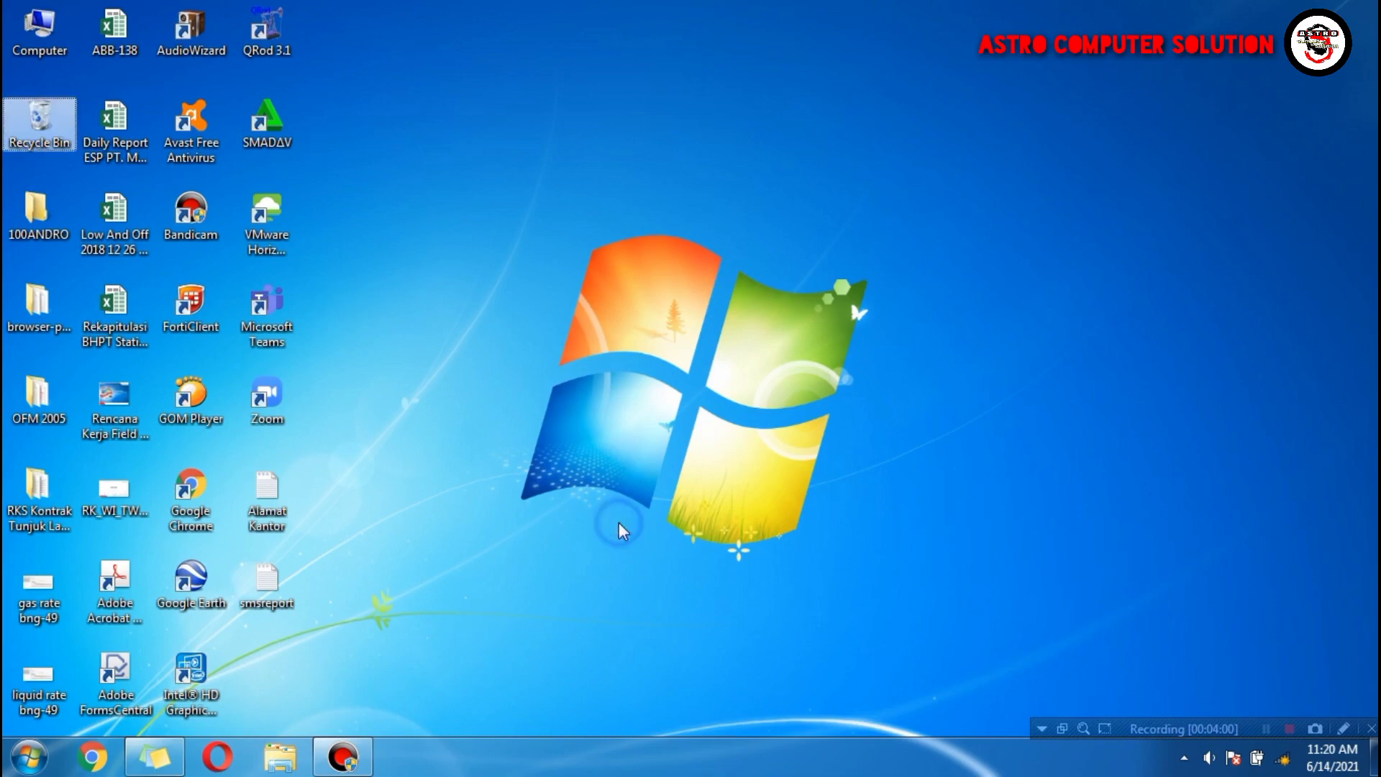
right_click(557, 365)
left_click(604, 423)
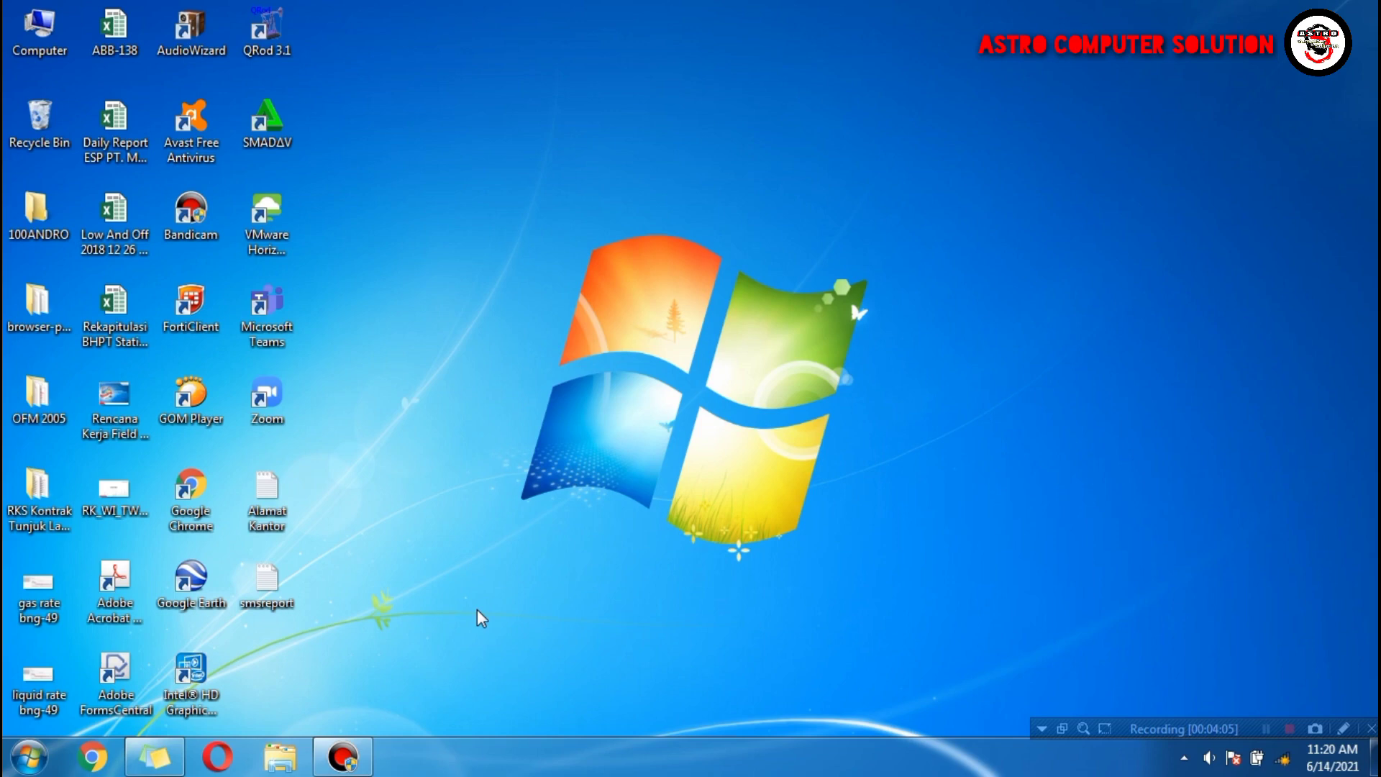
Open the Prefetch folder by running PREFETCH and grant permanent access to it
key("super+r")
type("PRE")
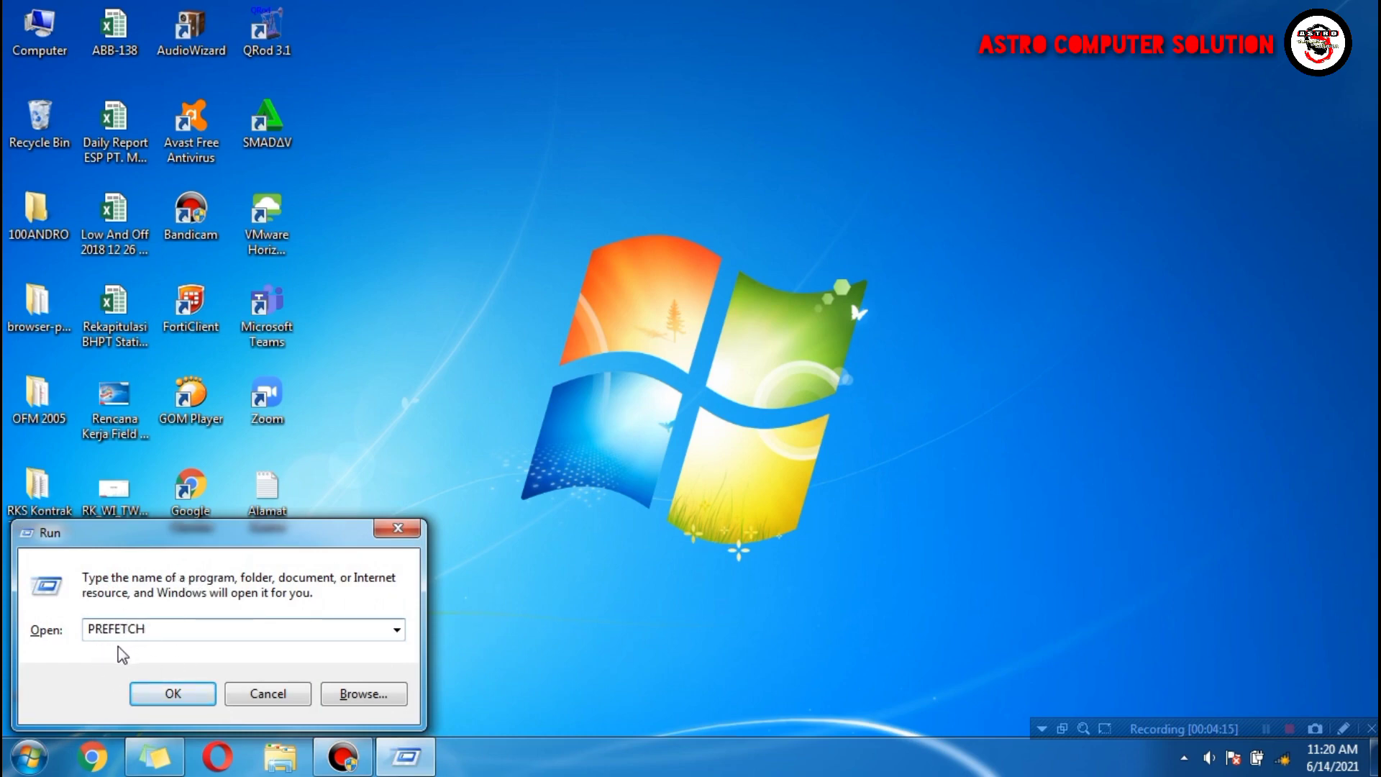
left_click(173, 693)
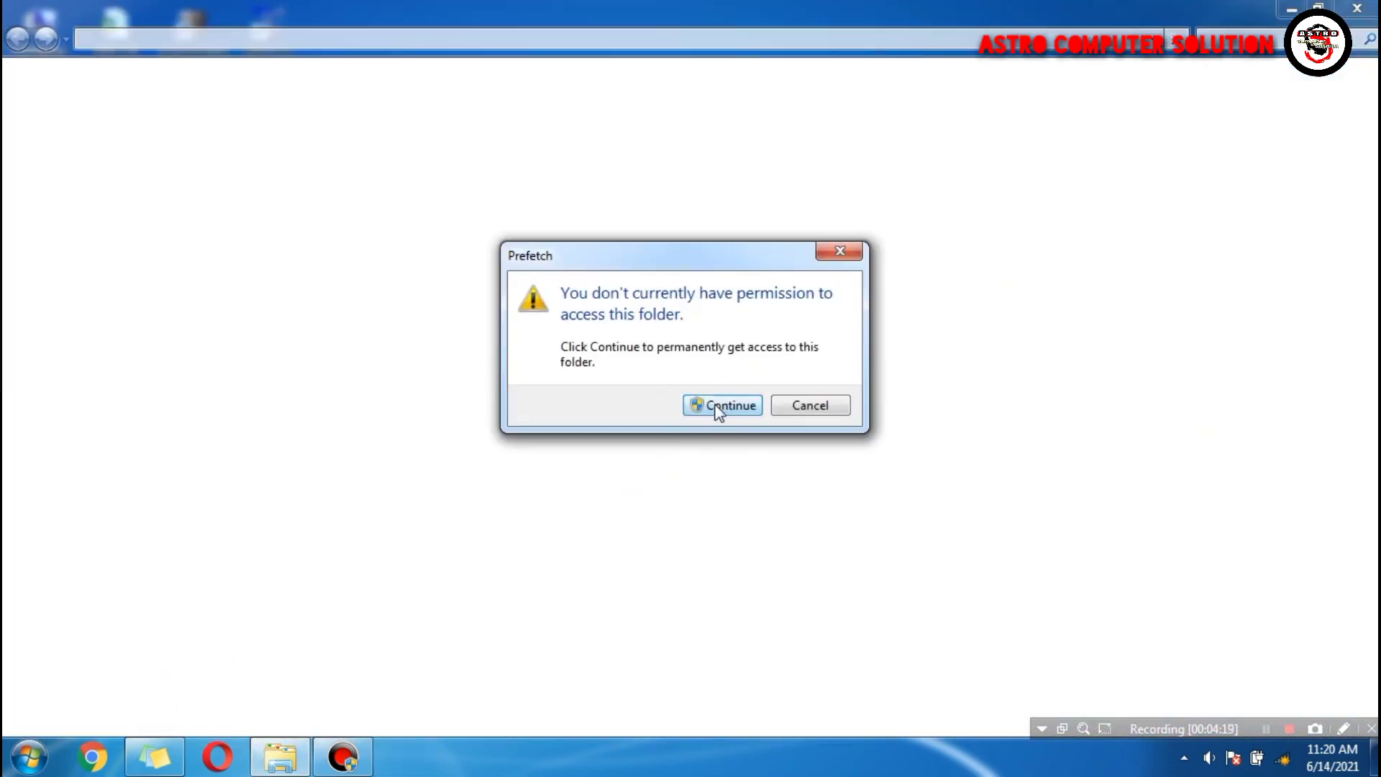
left_click(717, 407)
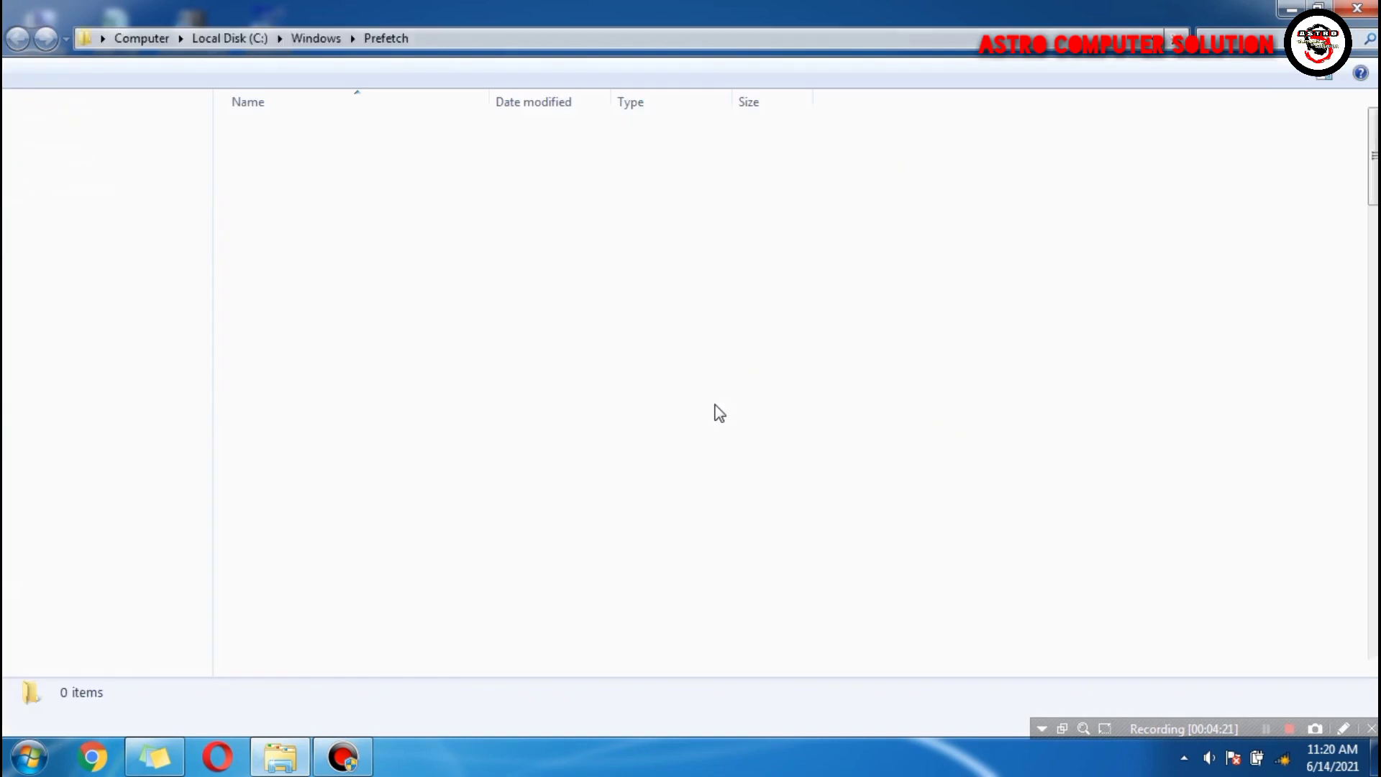
Select all items in the Prefetch folder and move them to the Recycle Bin
left_click(705, 386)
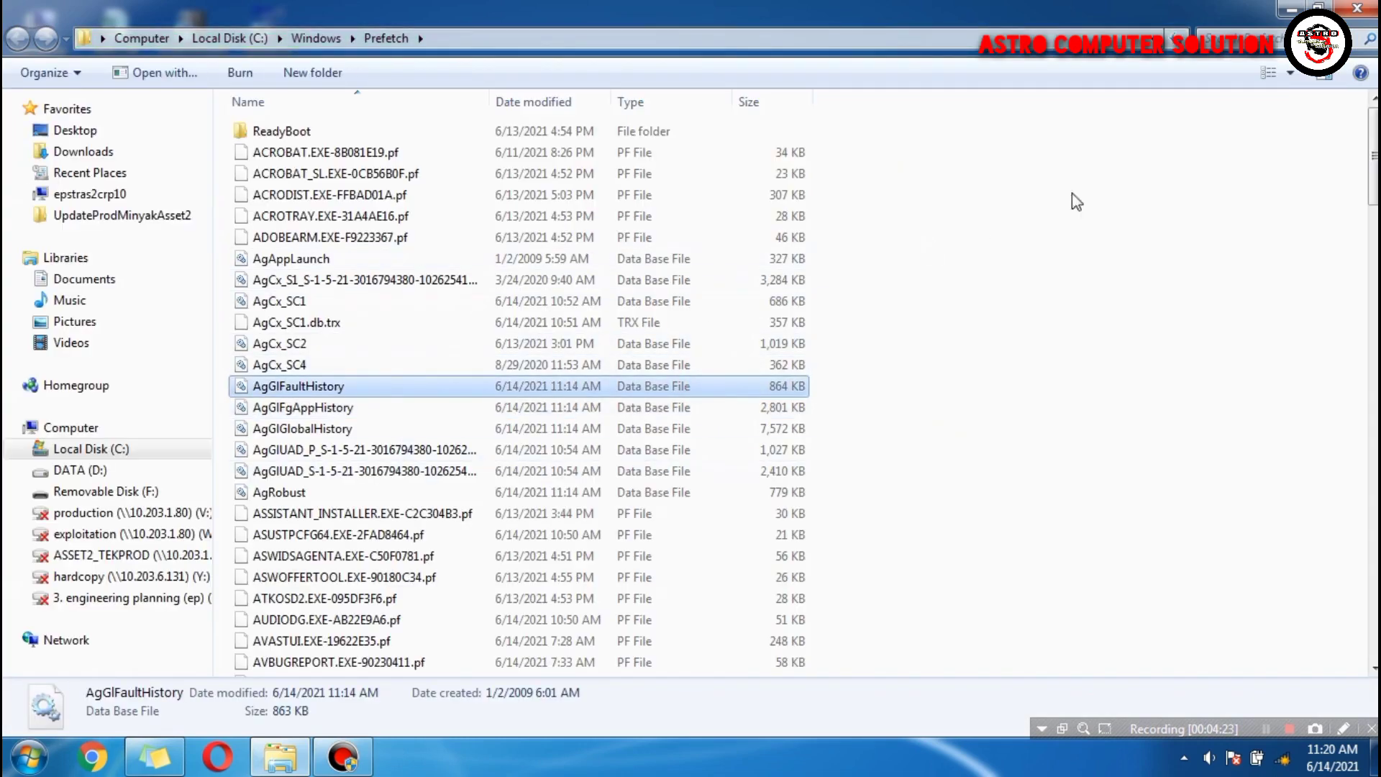
mouse_move(1371, 160)
left_mouse_down()
mouse_move(1372, 615)
mouse_move(1371, 147)
left_mouse_up()
left_click(392, 348)
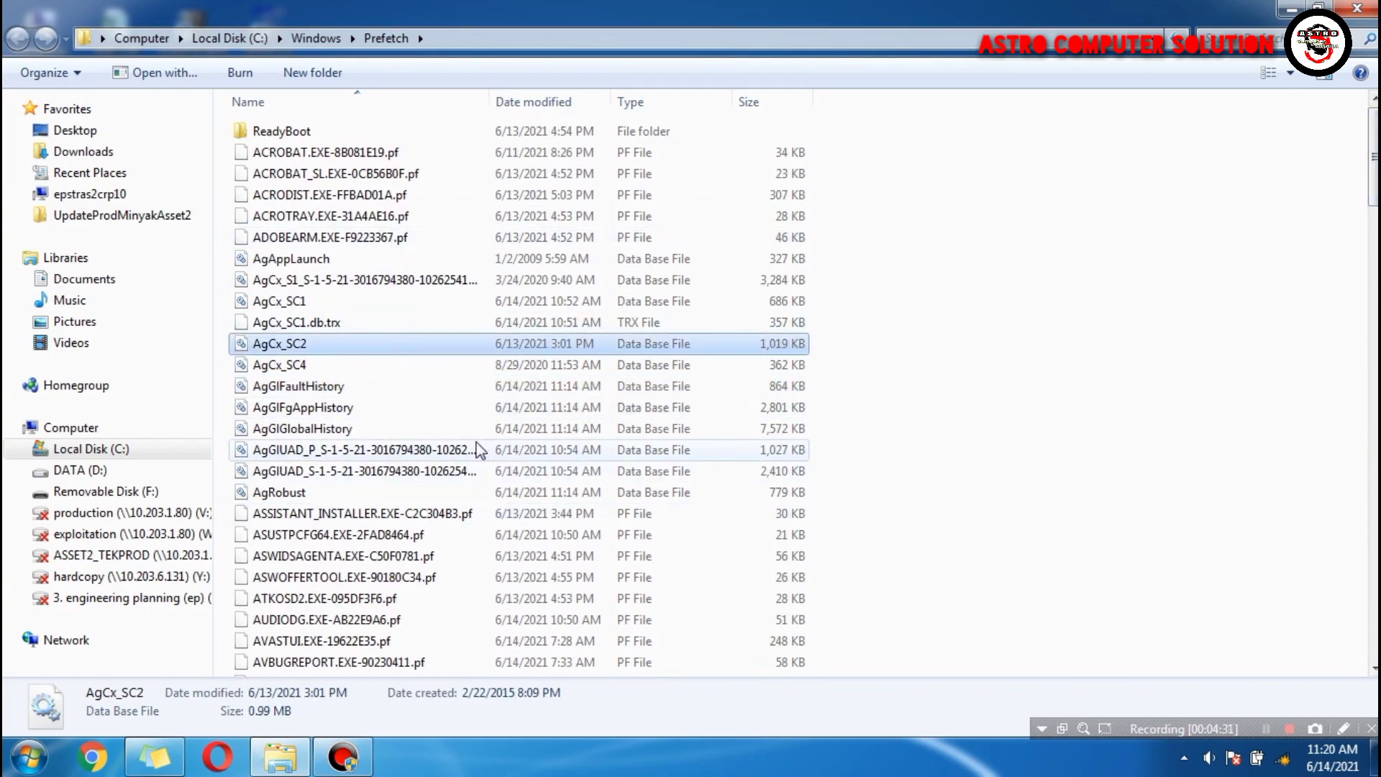
key("ctrl+a")
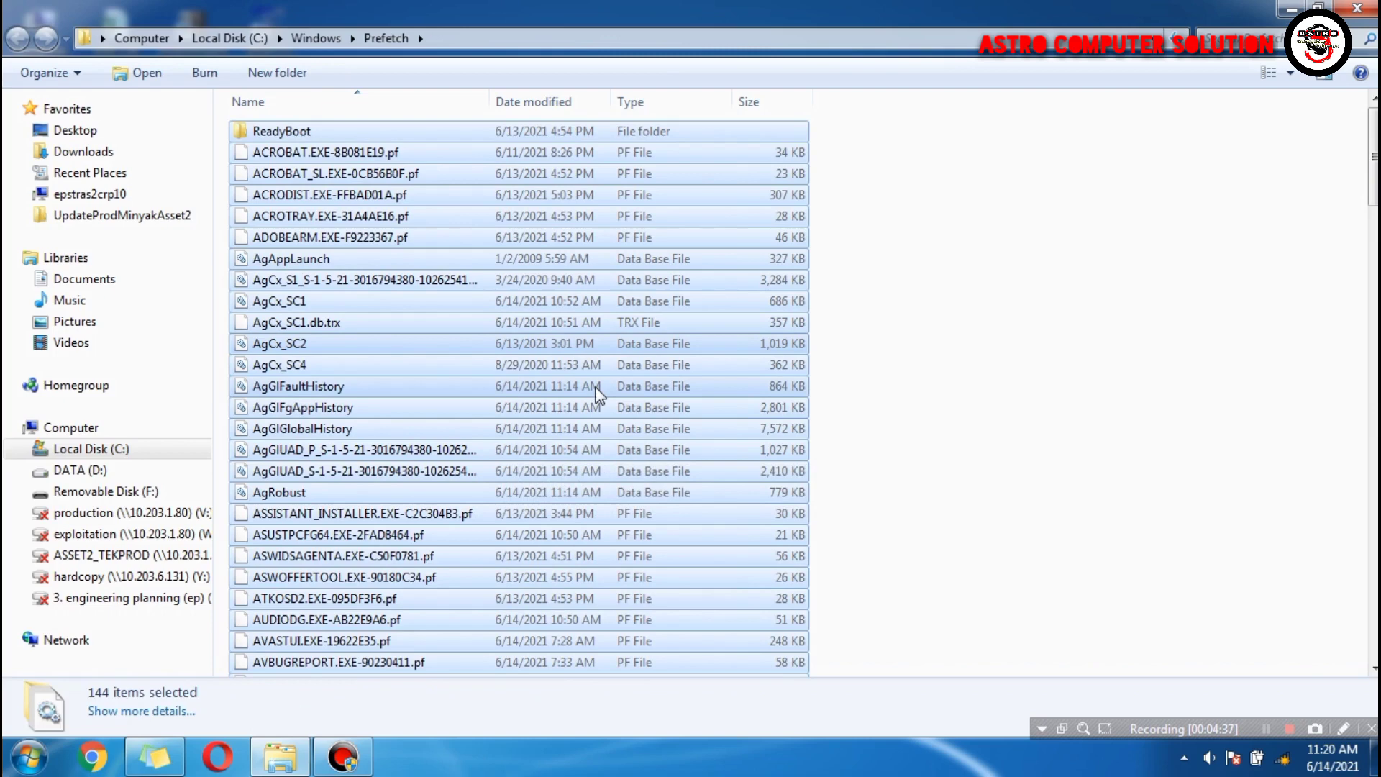
right_click(668, 364)
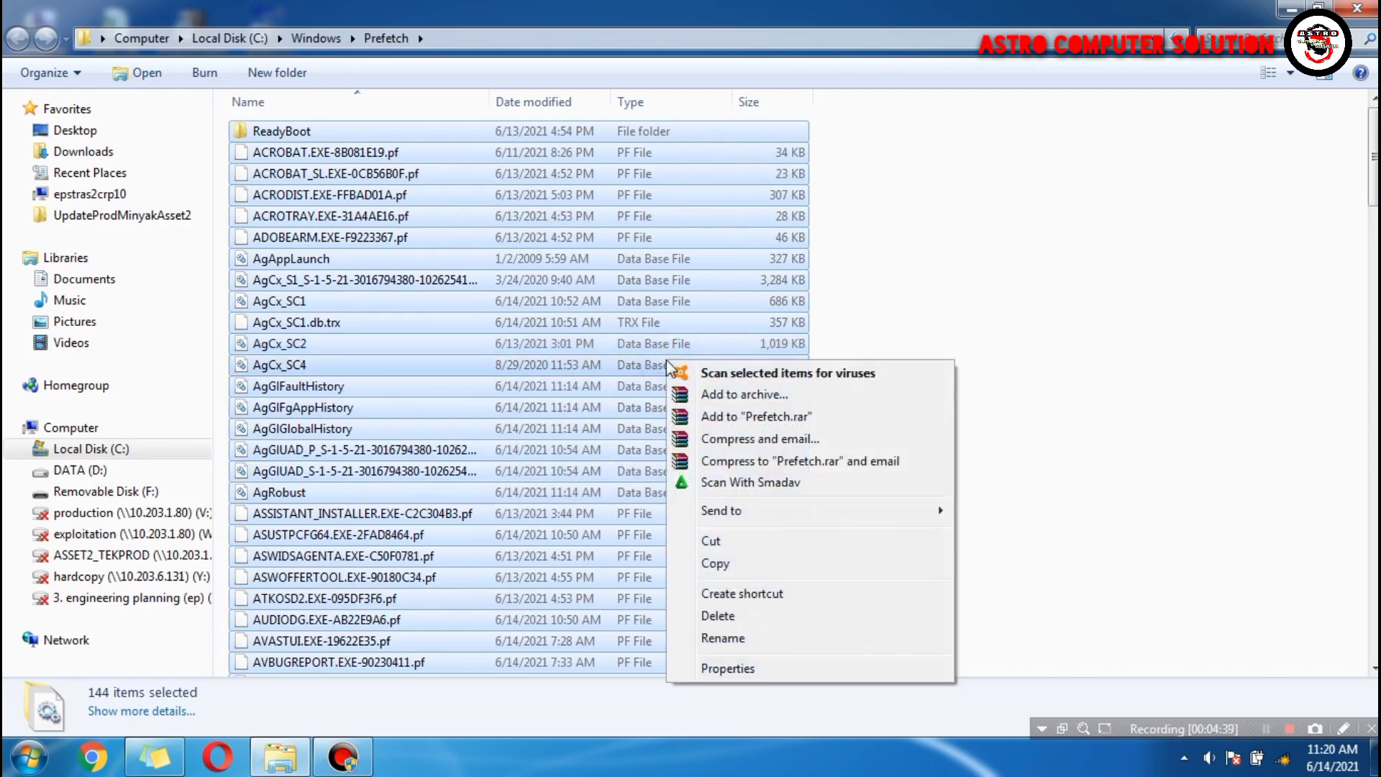
left_click(752, 625)
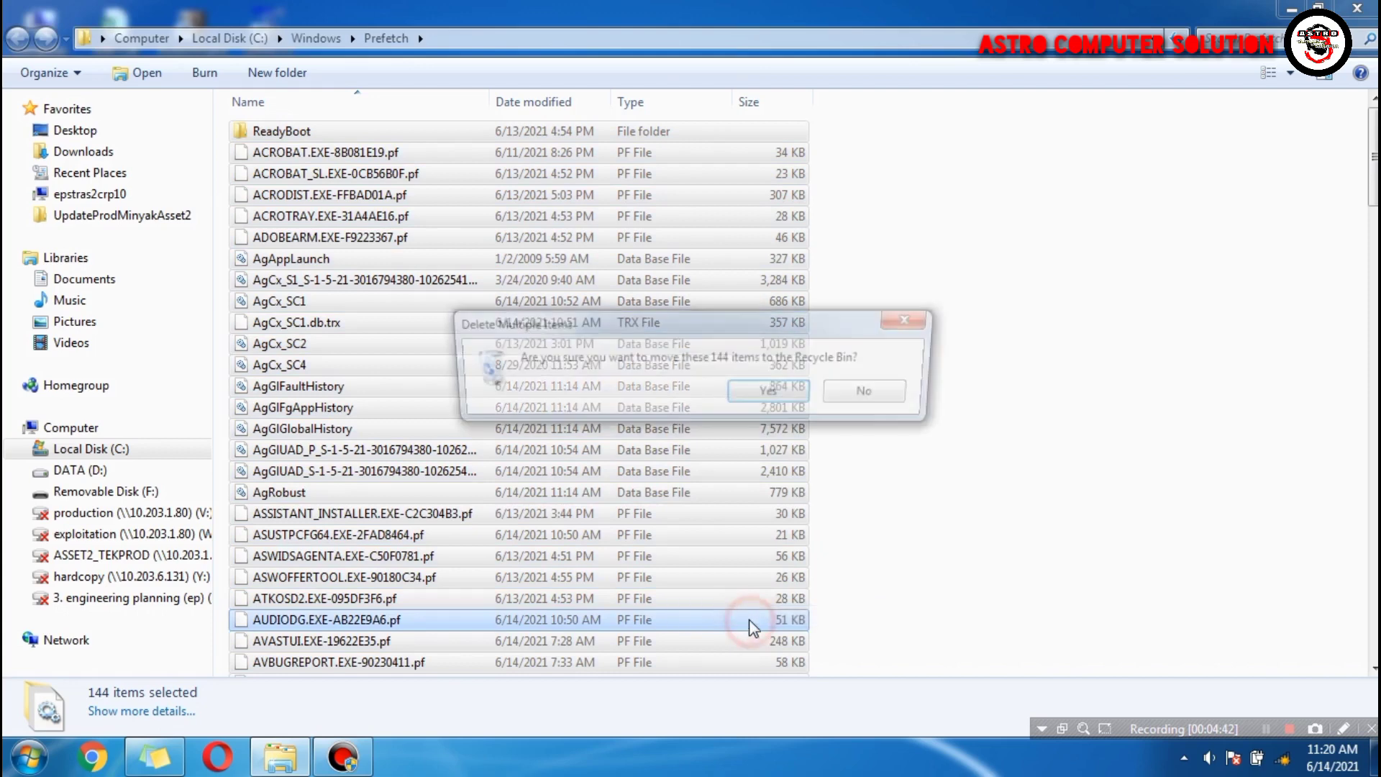
left_click(782, 397)
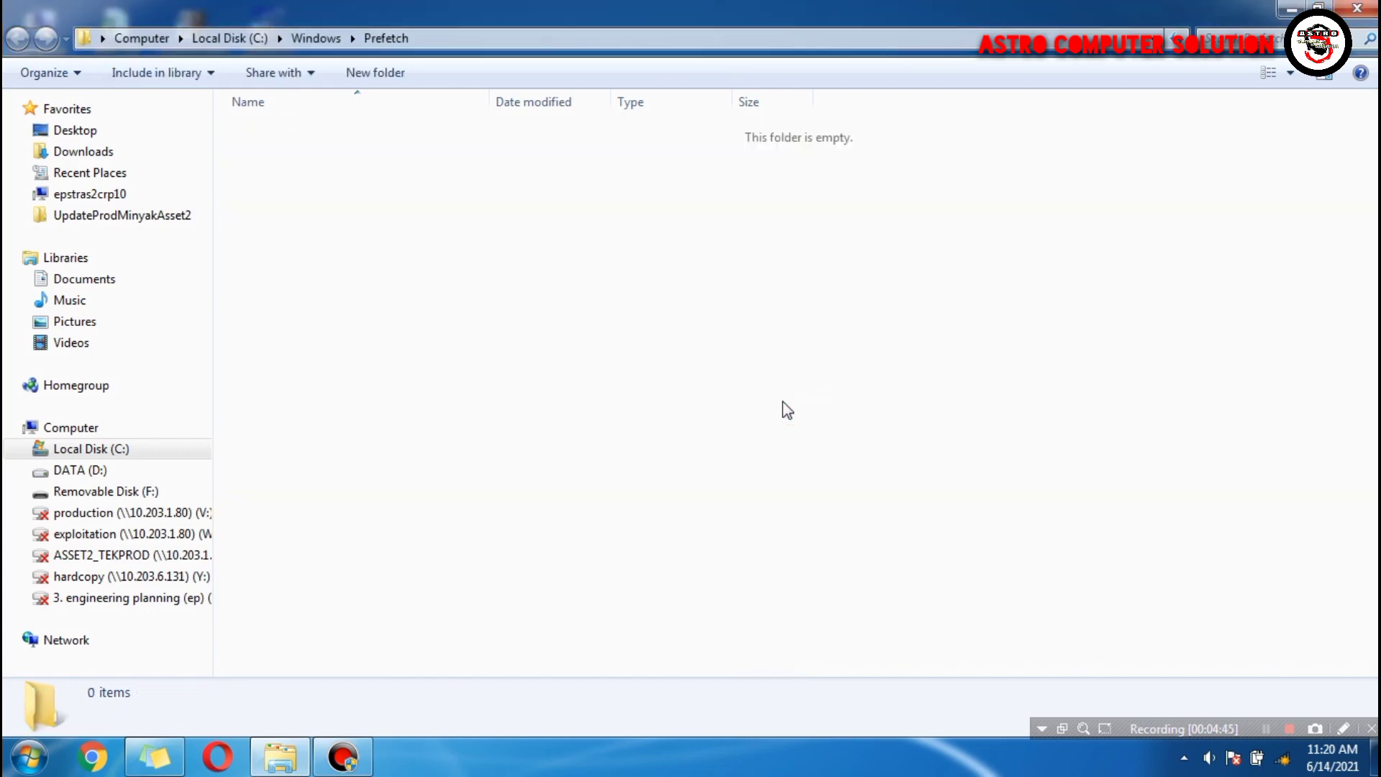
Close the Prefetch folder window and refresh the desktop twice
left_click(1357, 8)
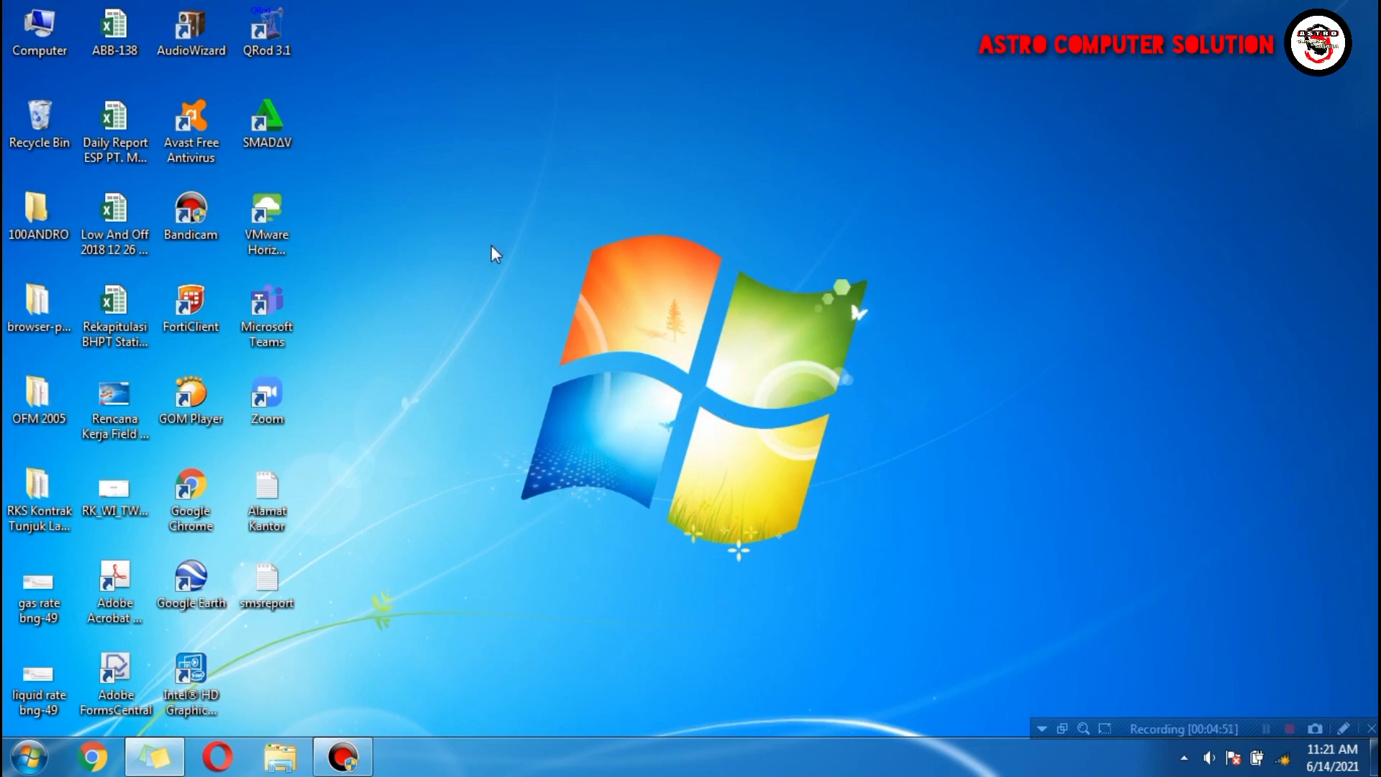
key("super+r")
right_click(598, 280)
left_click(633, 339)
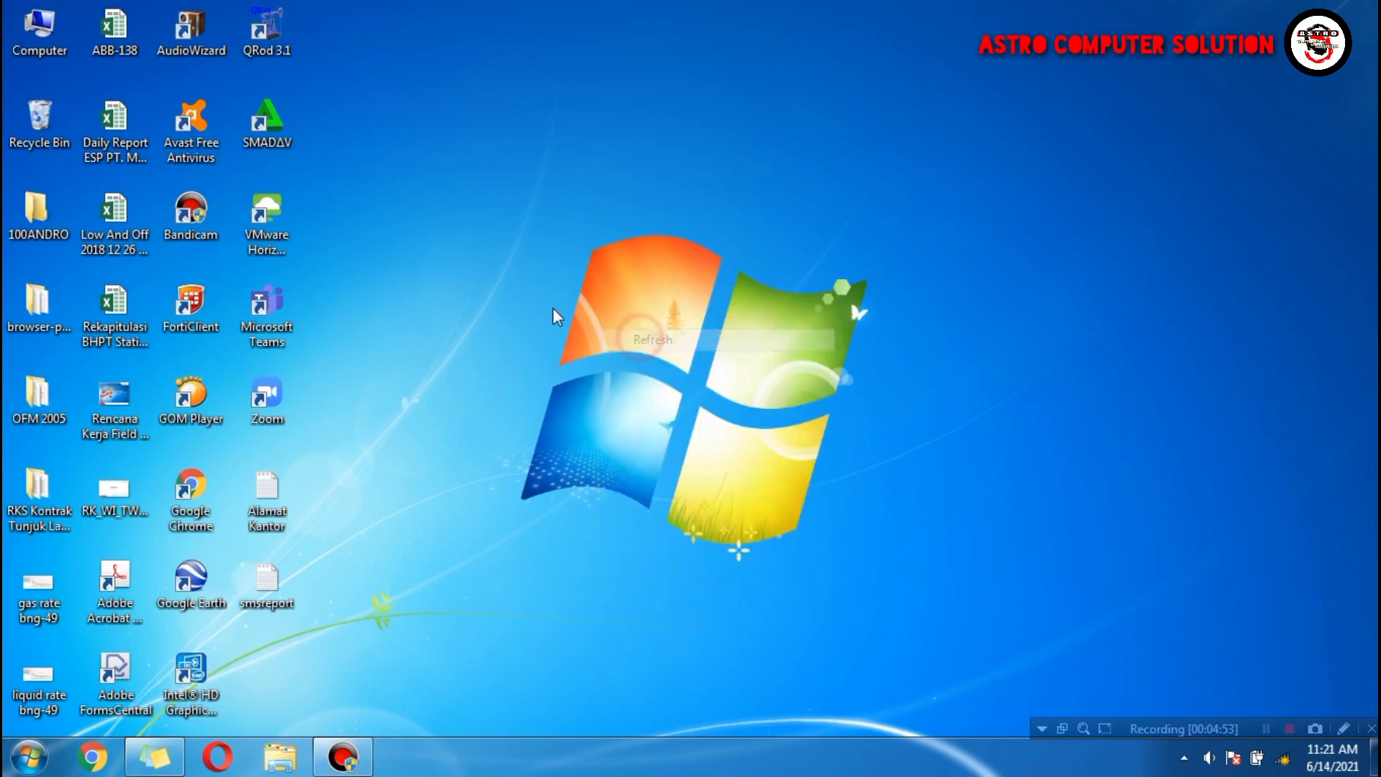
right_click(505, 376)
left_click(548, 435)
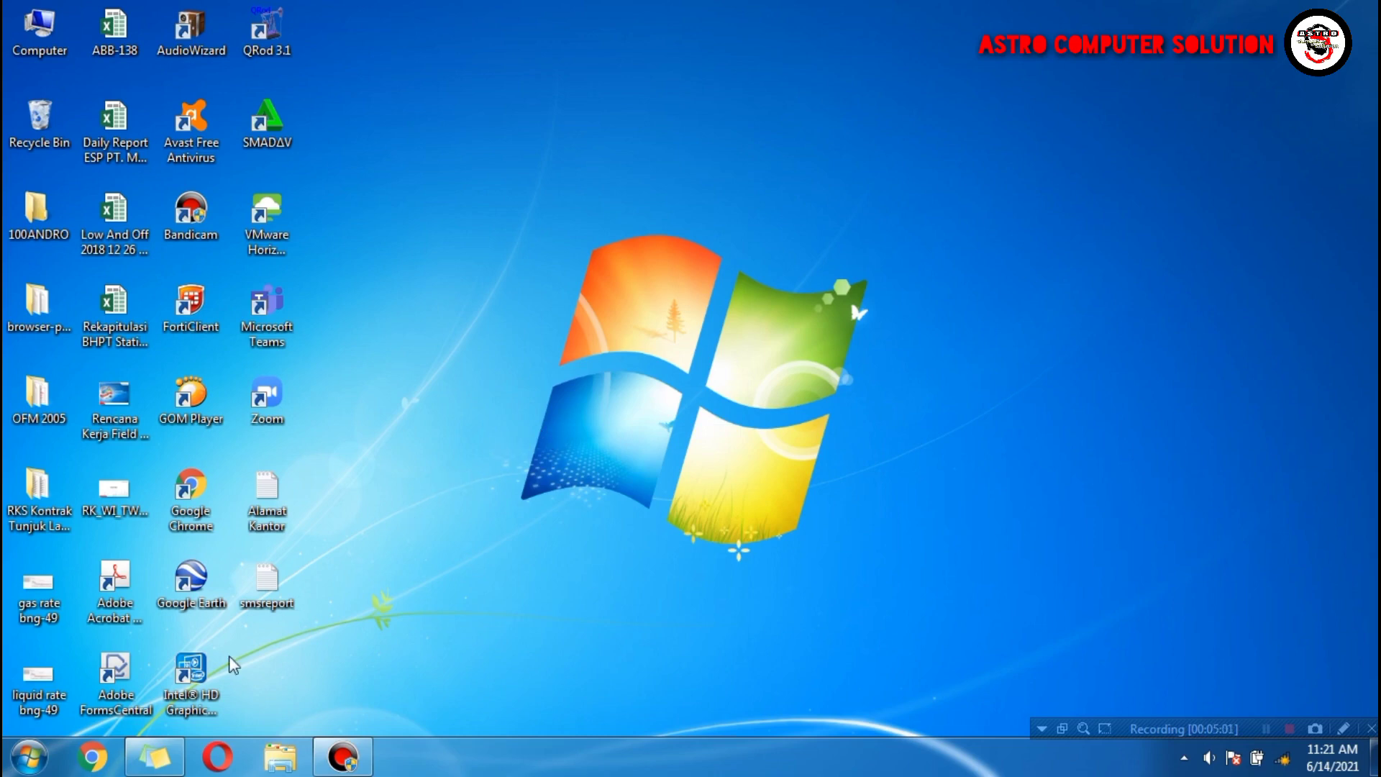
left_click(29, 755)
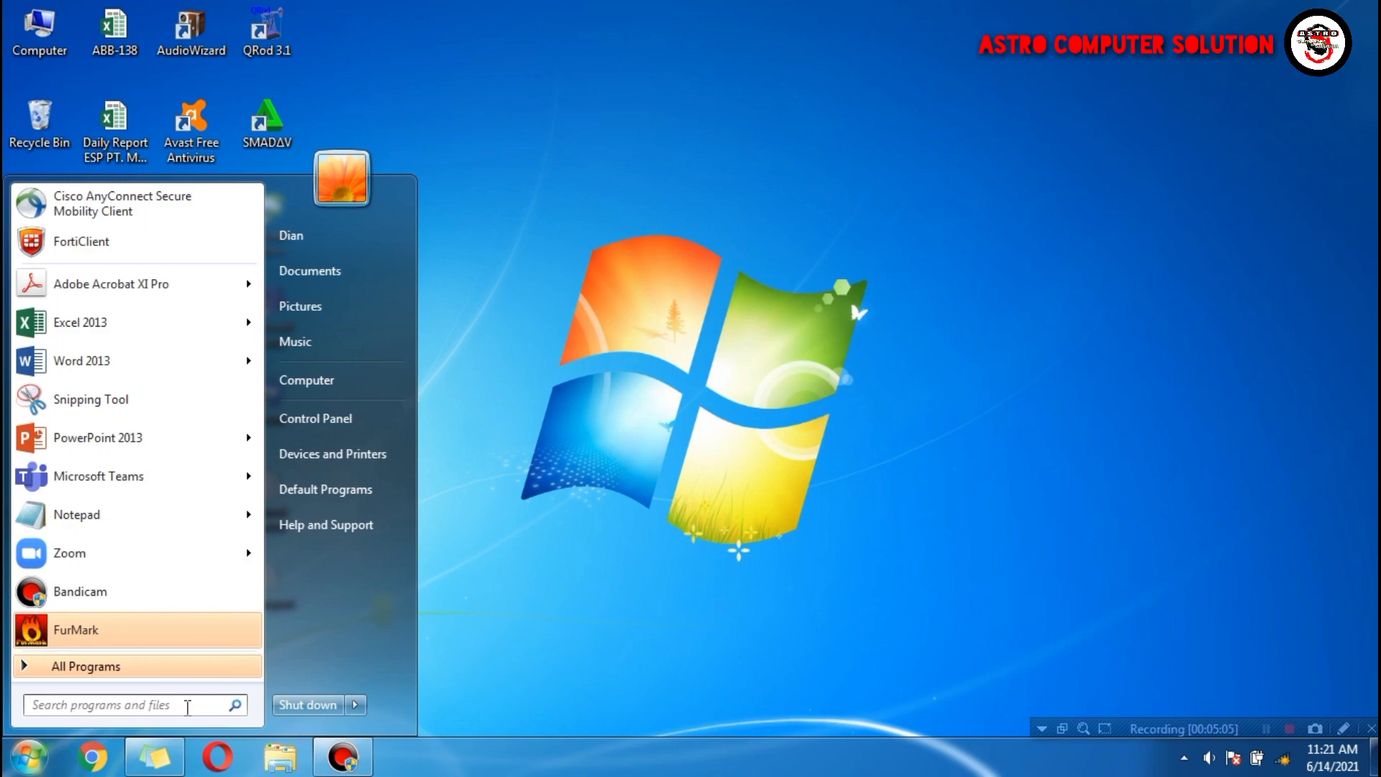
left_click(187, 705)
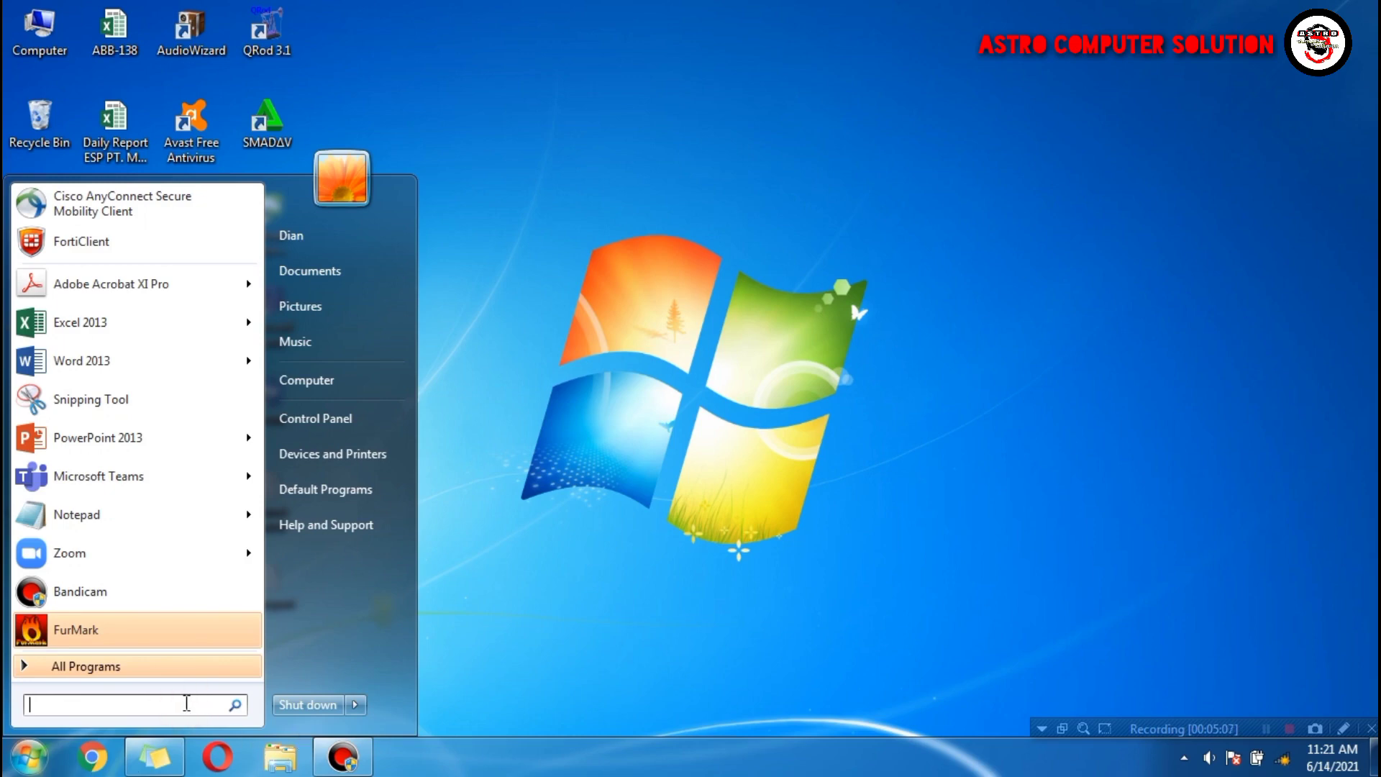
left_click(728, 517)
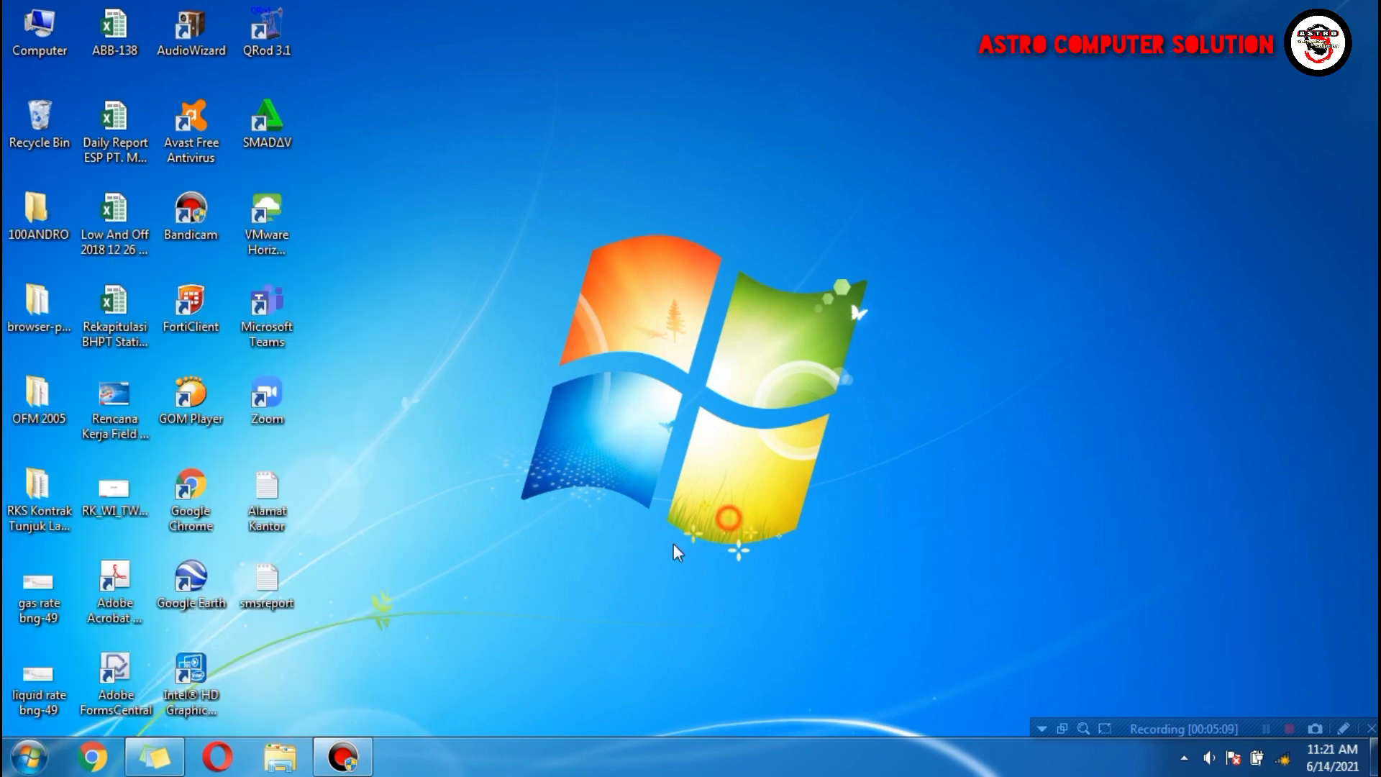
Open the properties of Local Disk (C:) from Computer and start Disk Cleanup for that drive
left_click(288, 754)
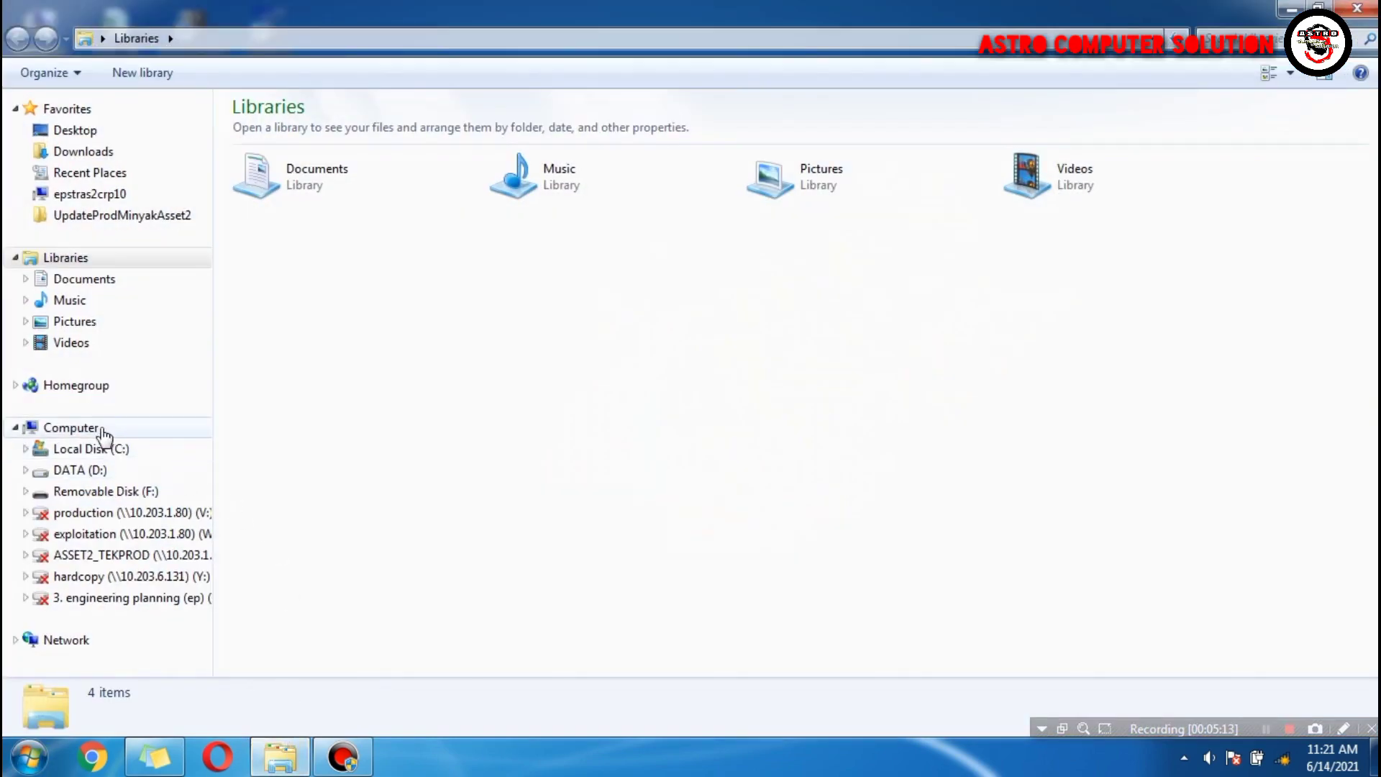
left_click(101, 427)
left_click(382, 162)
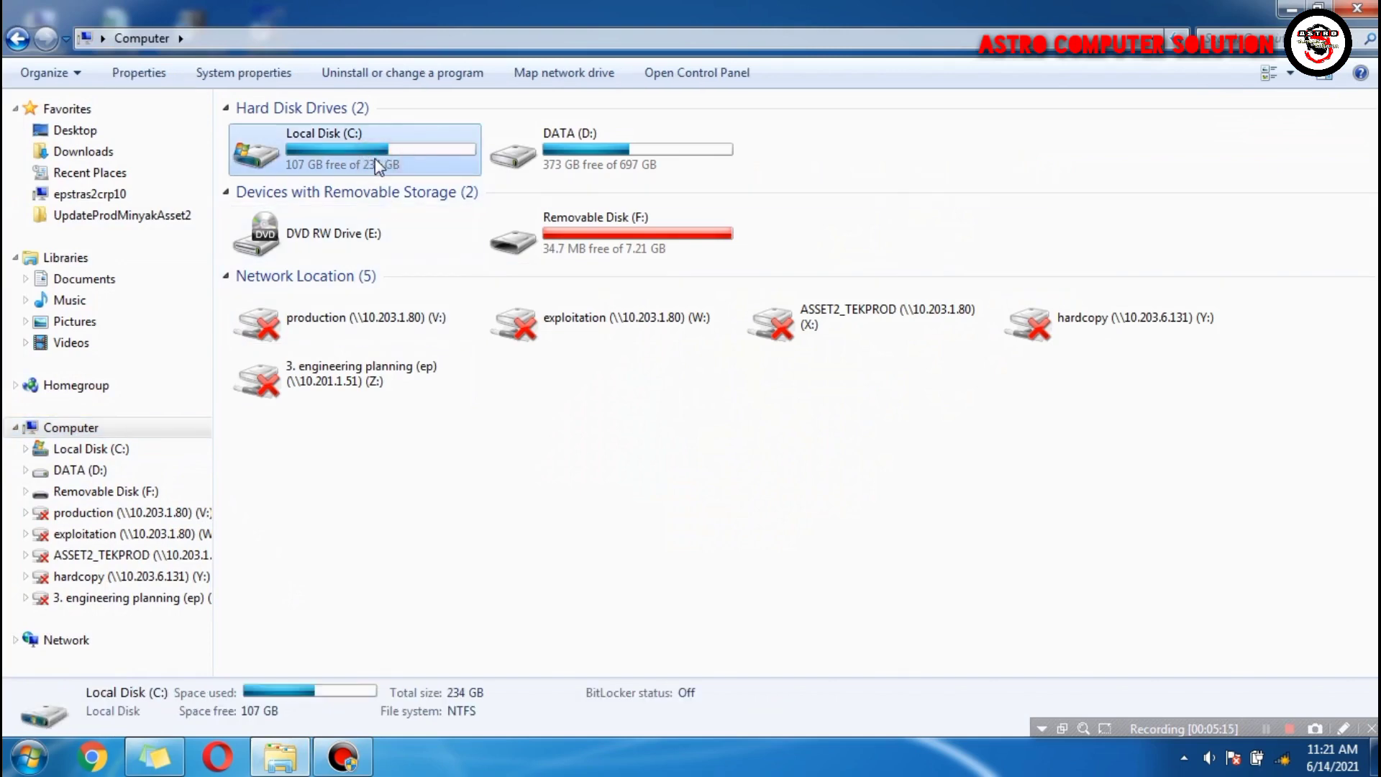
right_click(417, 141)
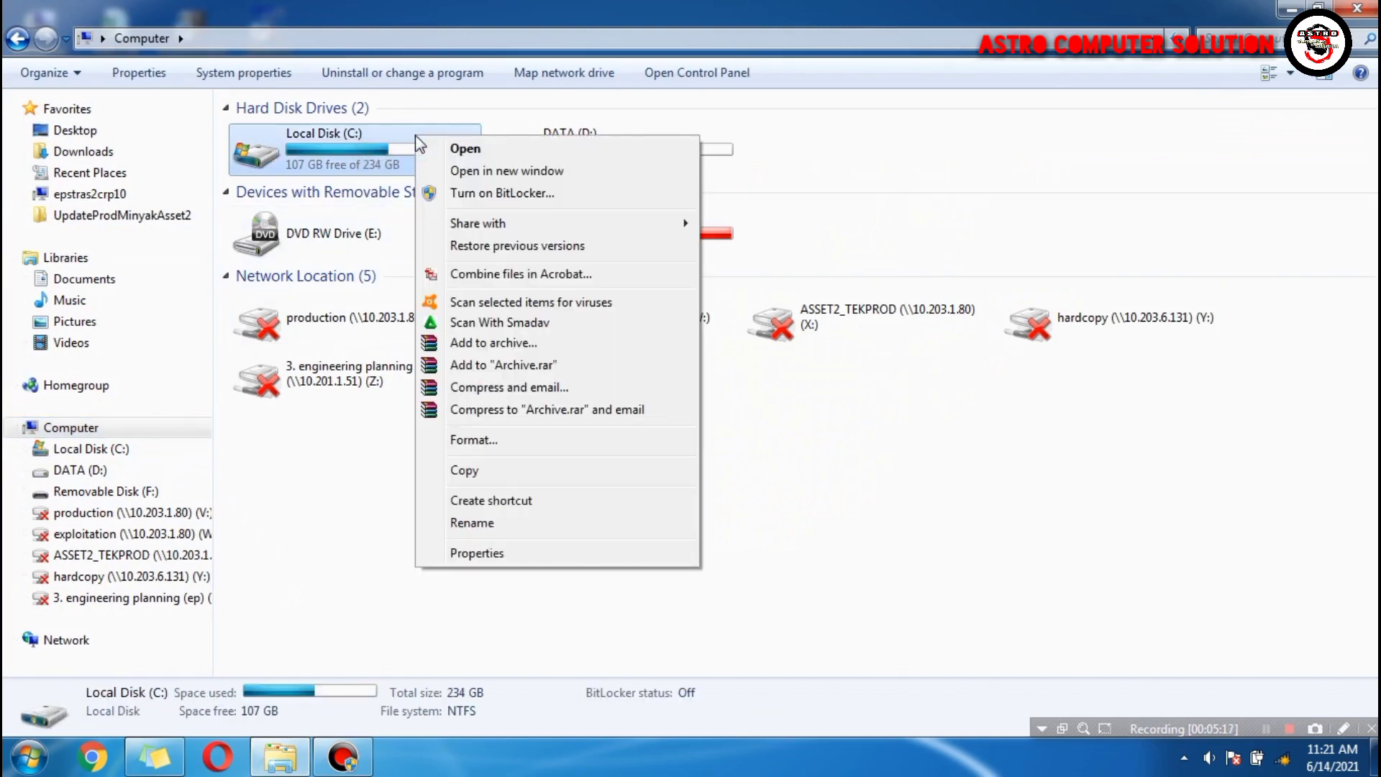
left_click(542, 550)
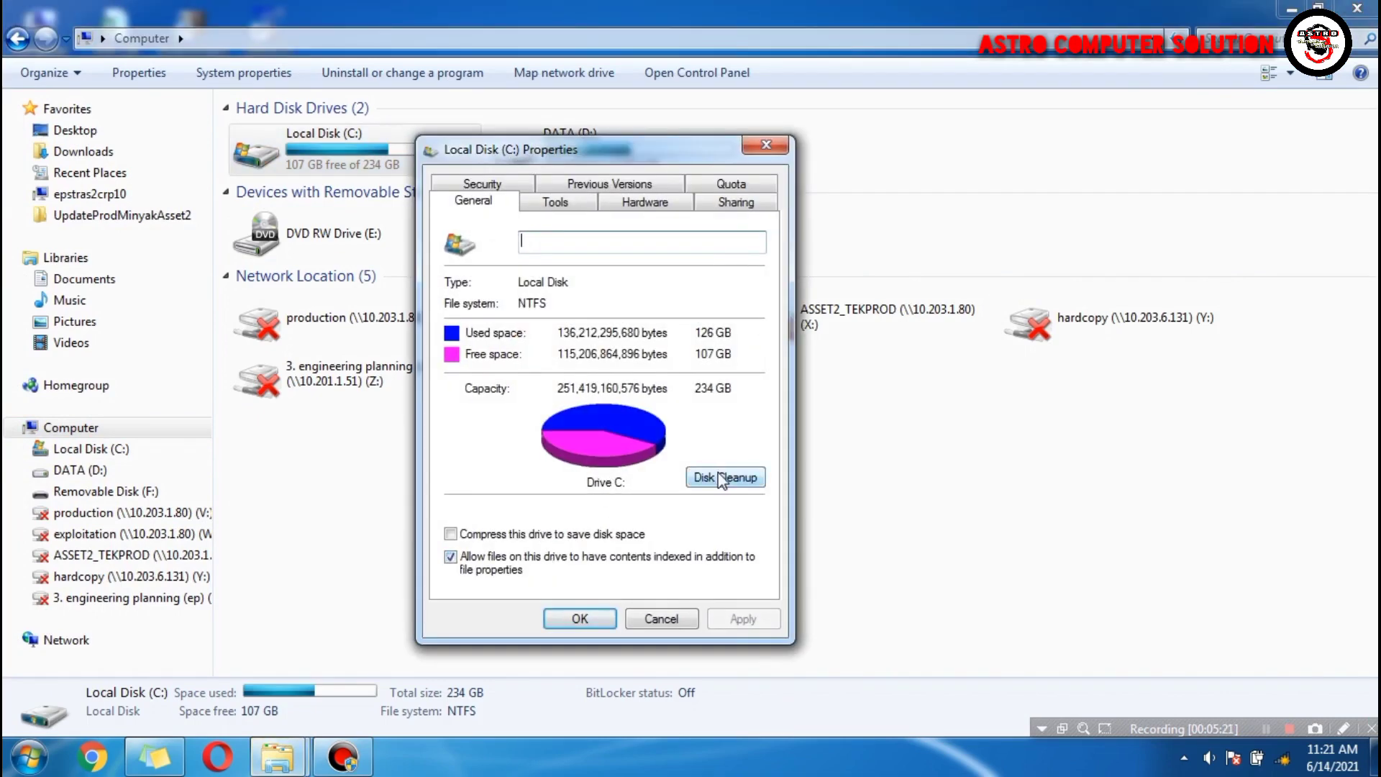
left_click(735, 480)
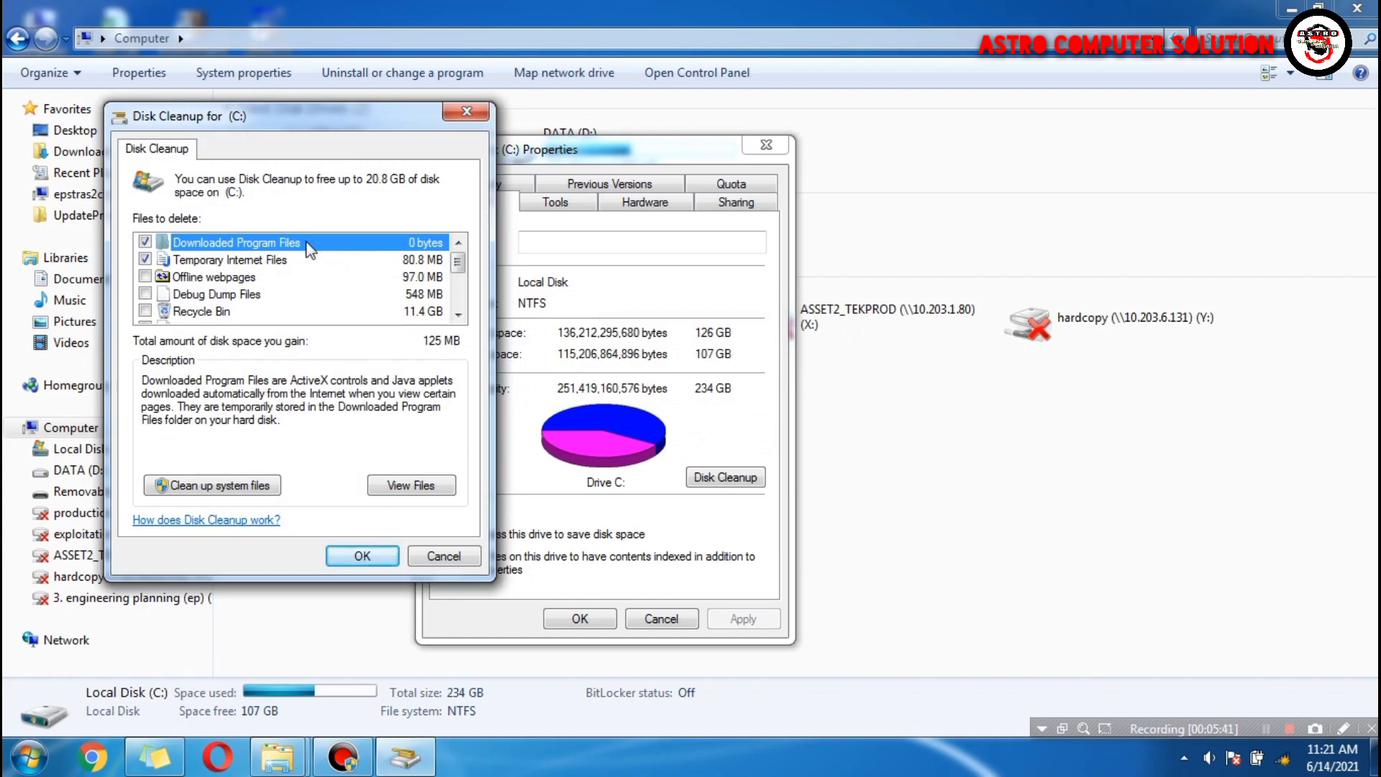
Mark Offline webpages, Debug Dump Files, Recycle Bin, Setup Log Files, System error memory dump files and Temporary files for deletion
left_click(144, 276)
left_click(145, 293)
left_click(145, 311)
left_click(457, 315)
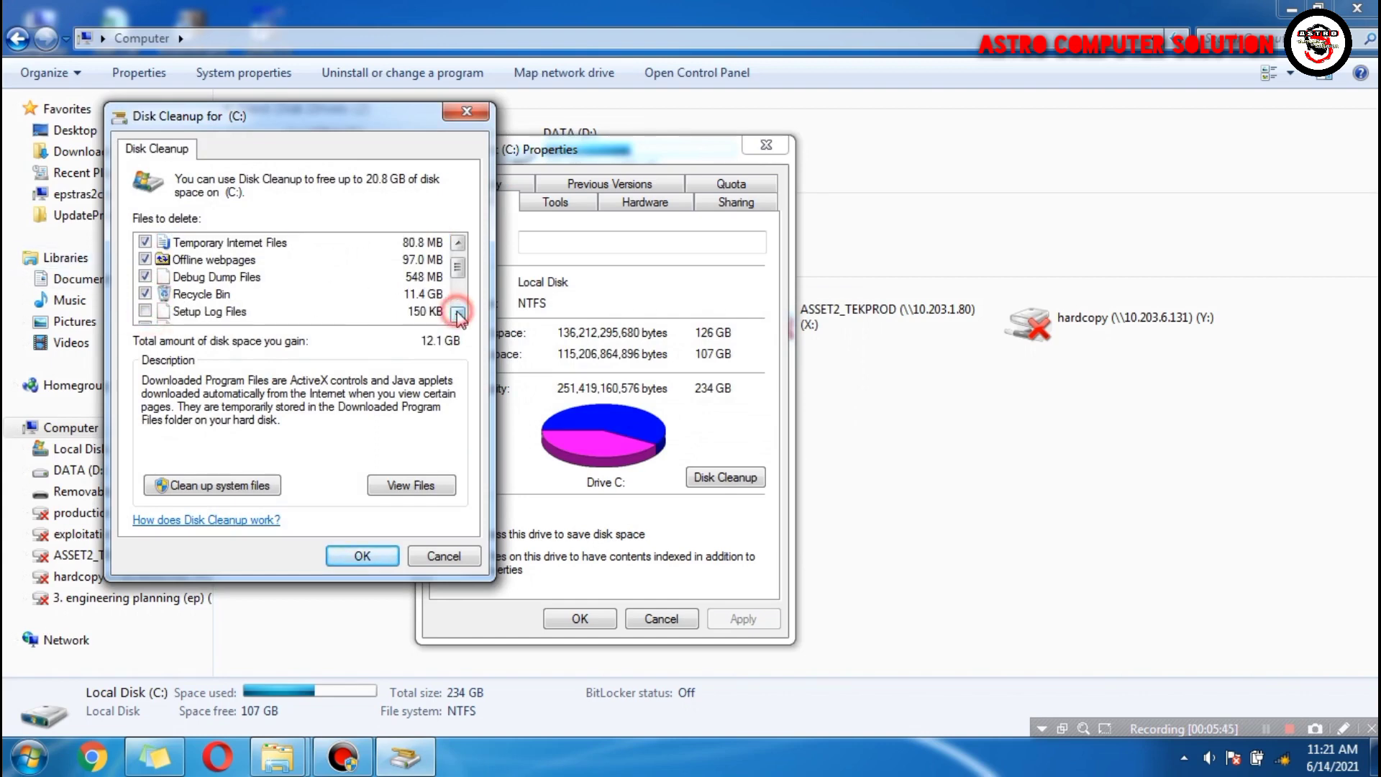
left_click(457, 315)
left_click(457, 315)
left_click(144, 276)
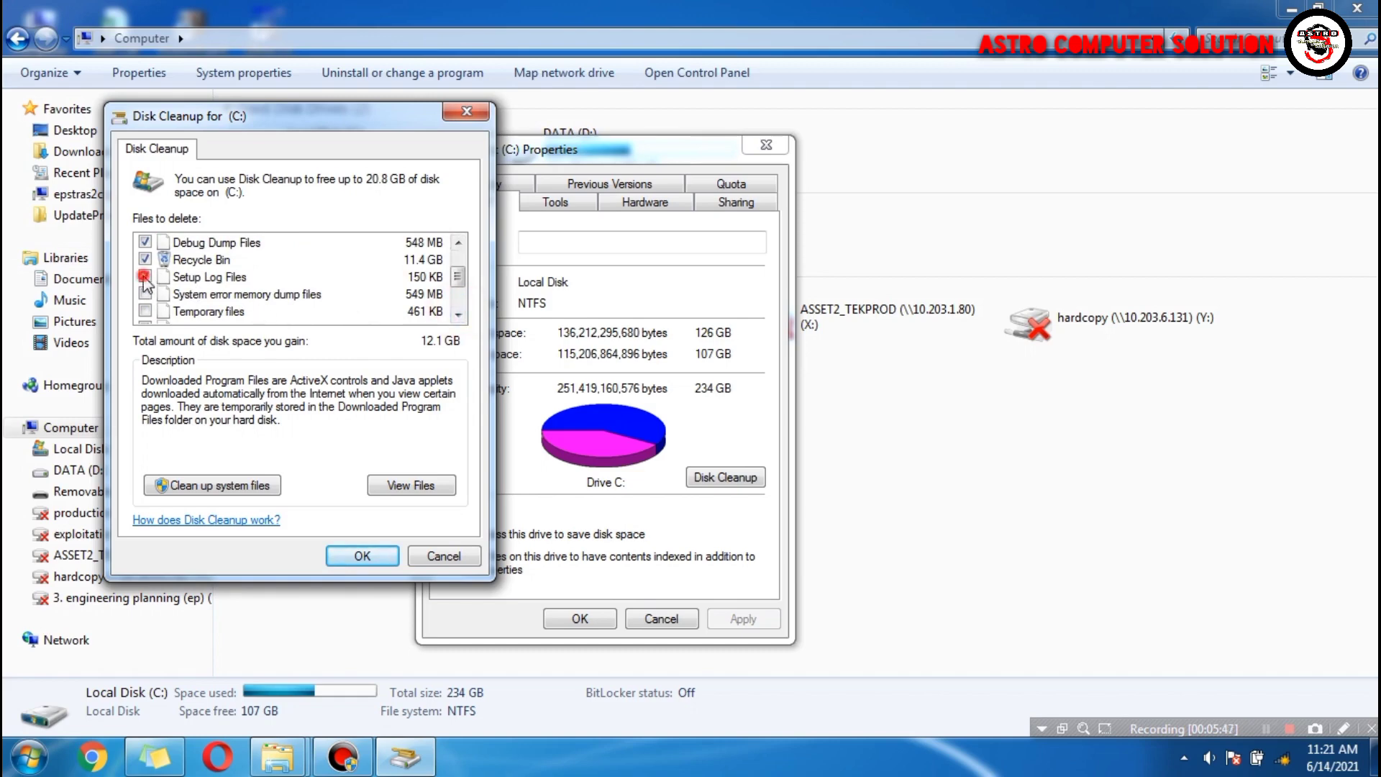
left_click(144, 293)
left_click(145, 311)
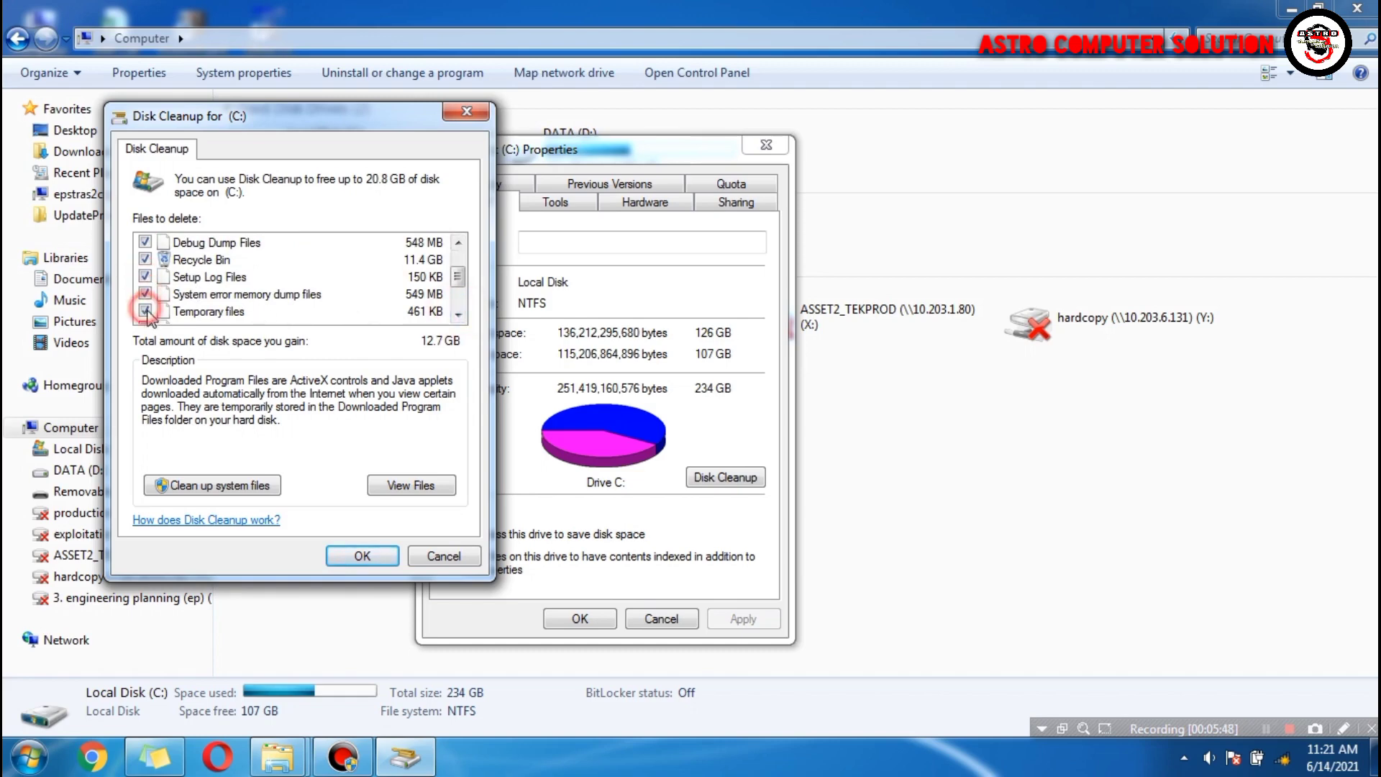
Mark the per user archived, per user queued and system archived Windows Error Reporting files for deletion and review the list
left_click(458, 315)
left_click(459, 315)
left_click(459, 315)
left_click(459, 315)
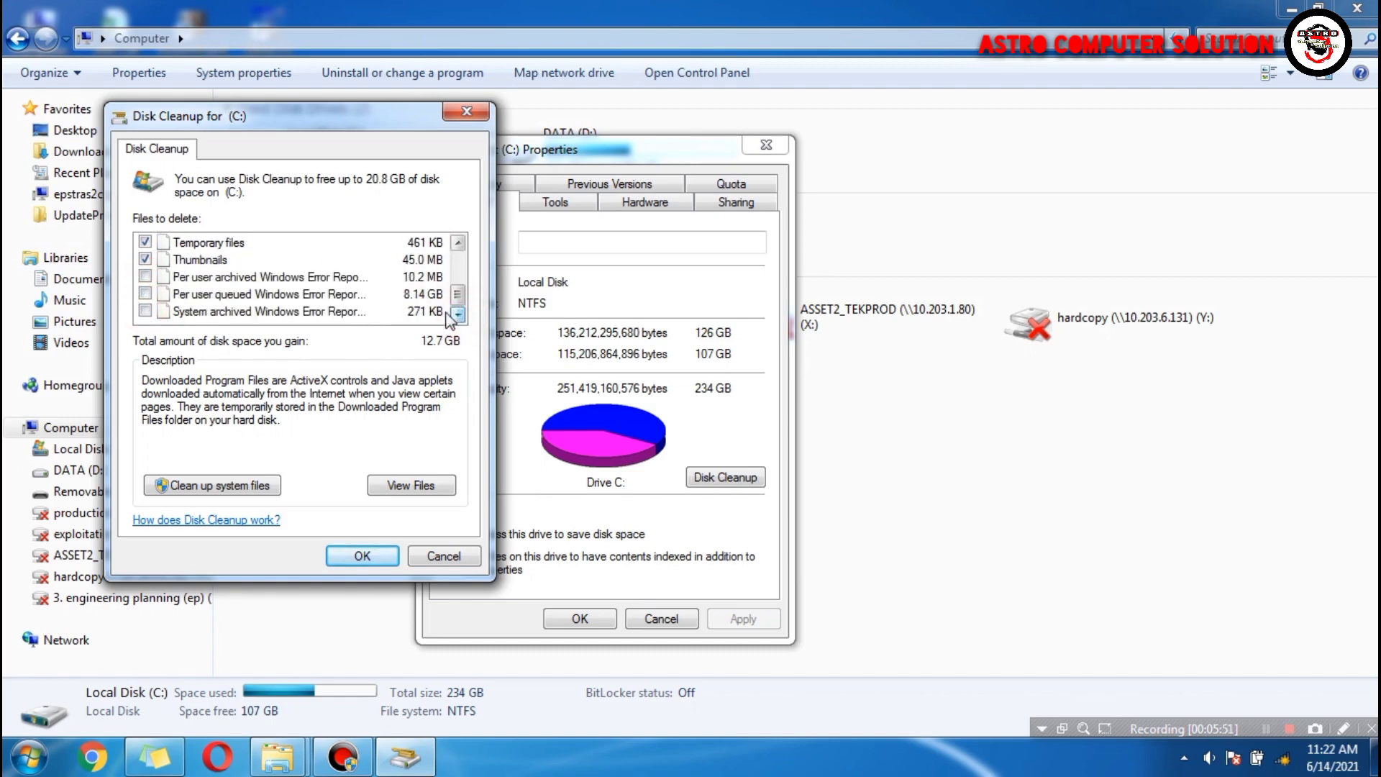
left_click(145, 276)
left_click(145, 294)
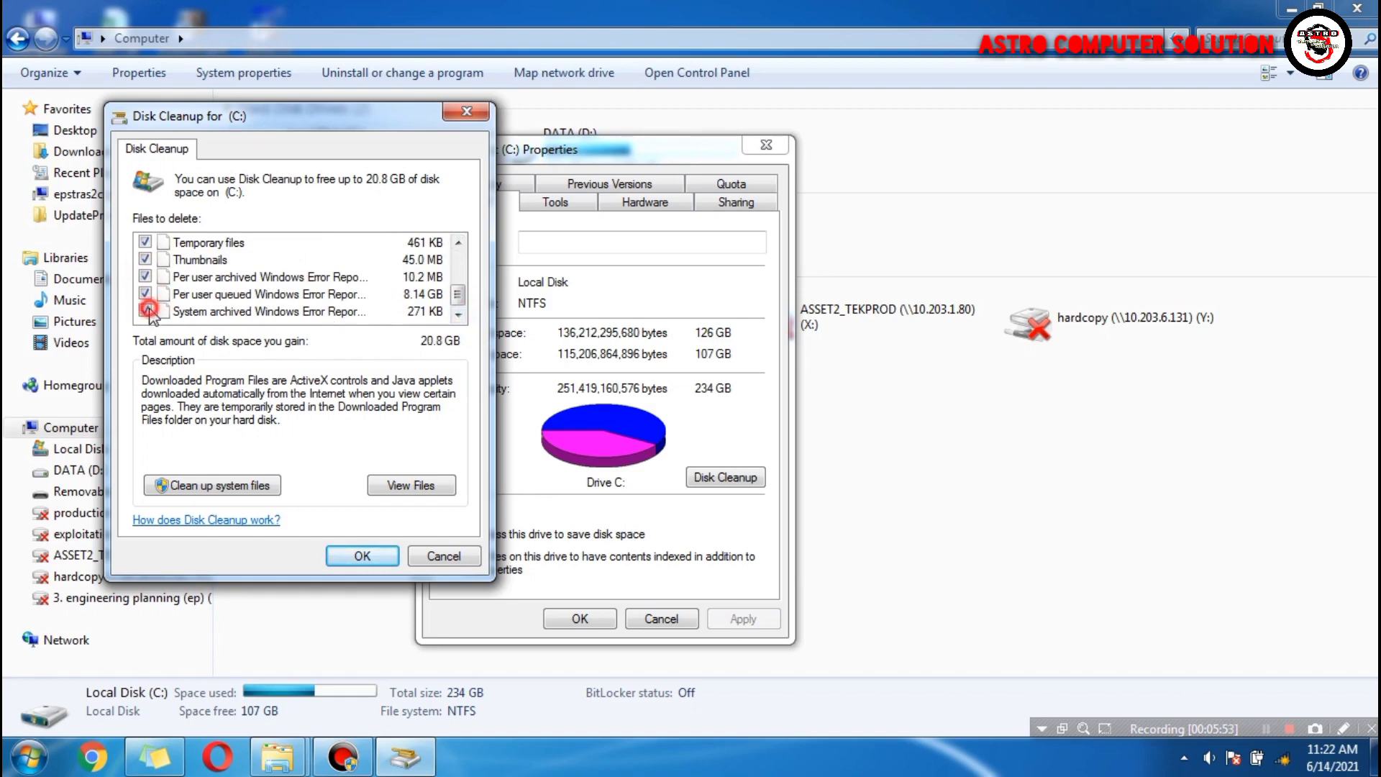
left_click(144, 310)
left_click(458, 243)
left_click(458, 244)
left_click(458, 244)
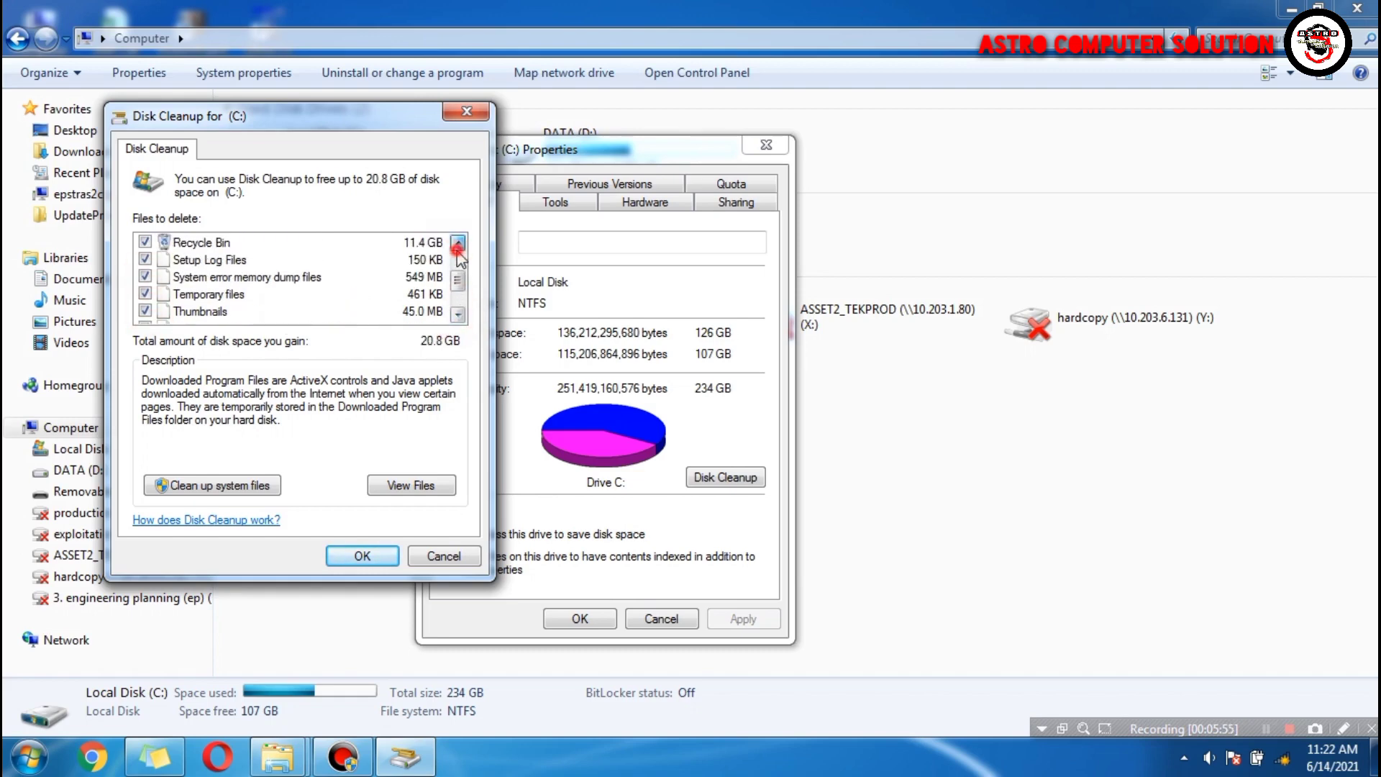
left_click(458, 243)
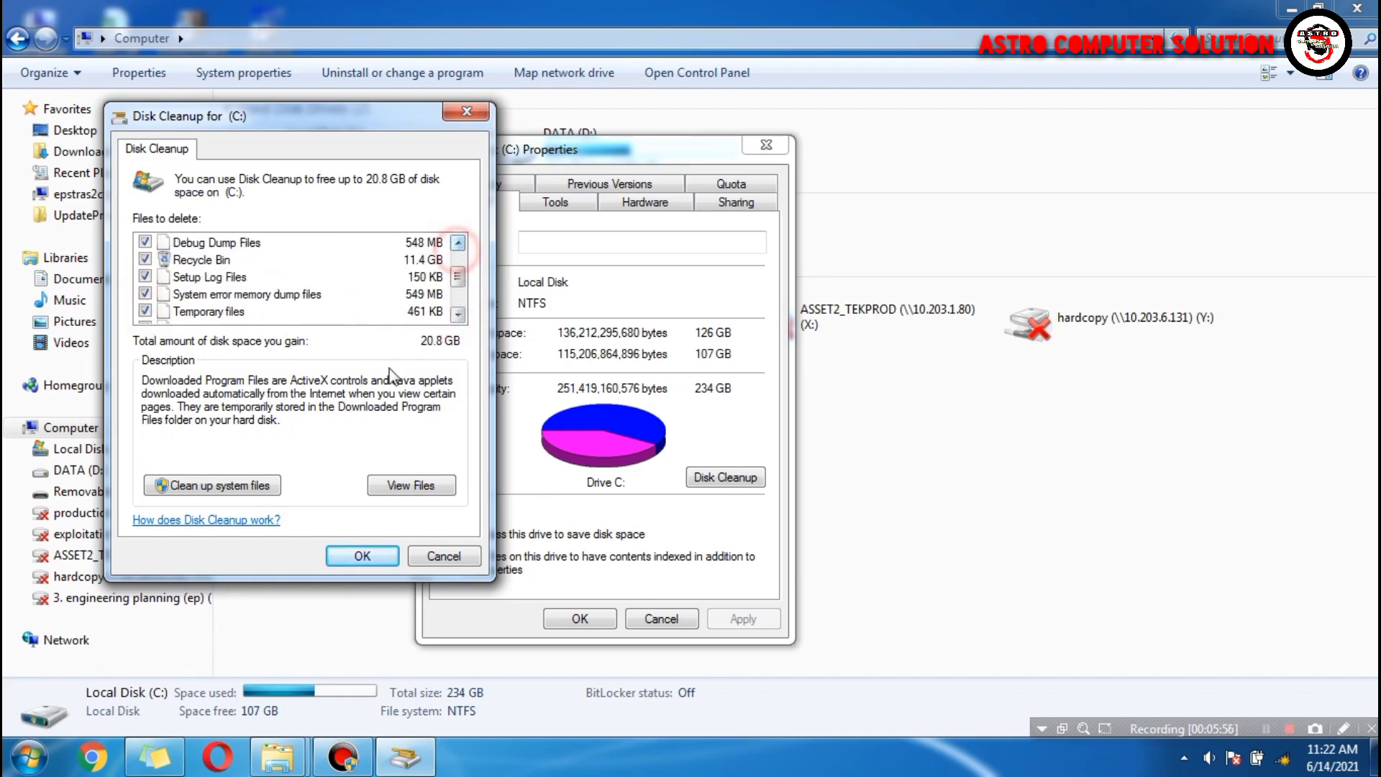
Rescan drive C: with system files included in Disk Cleanup, and move the properties and progress dialogs apart
left_click(244, 491)
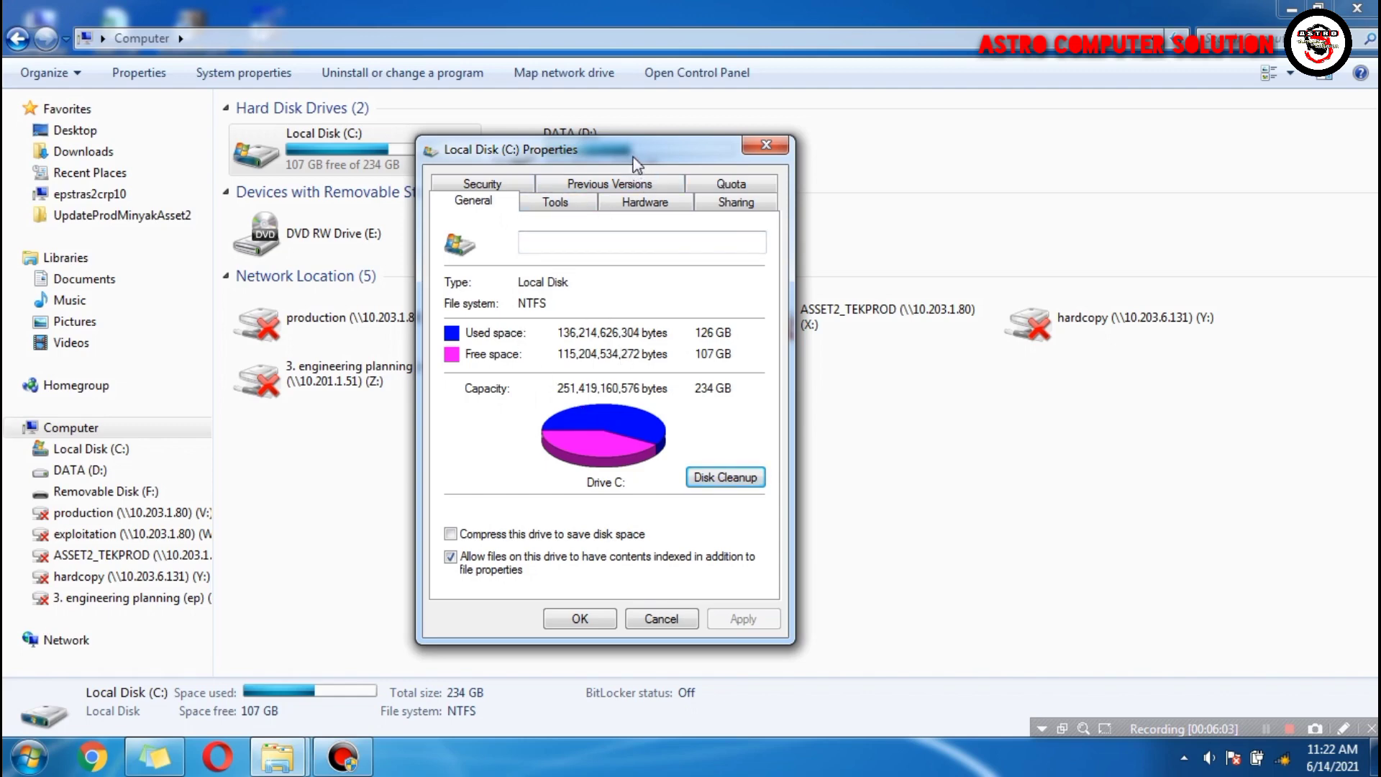
left_click_drag(635, 159, 778, 128)
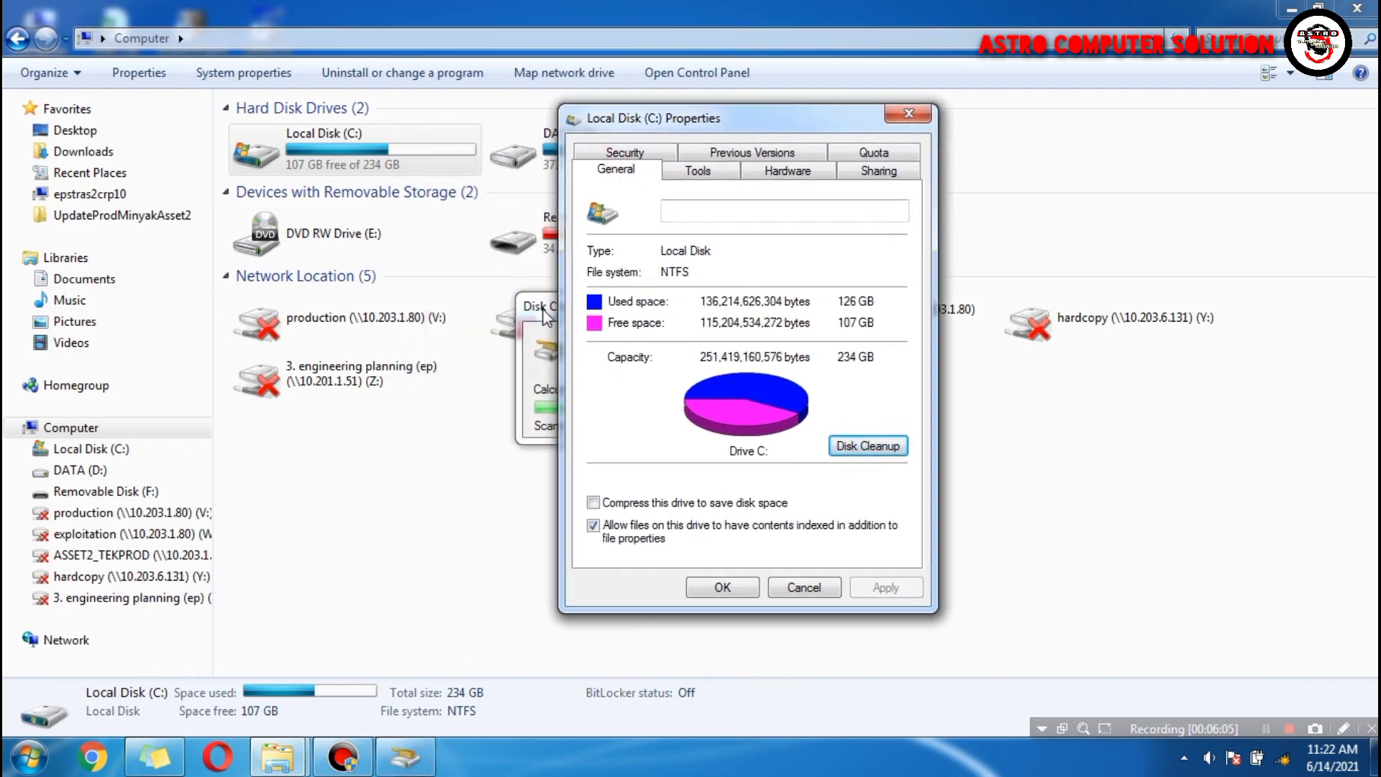
left_click(544, 311)
left_click_drag(585, 311, 639, 249)
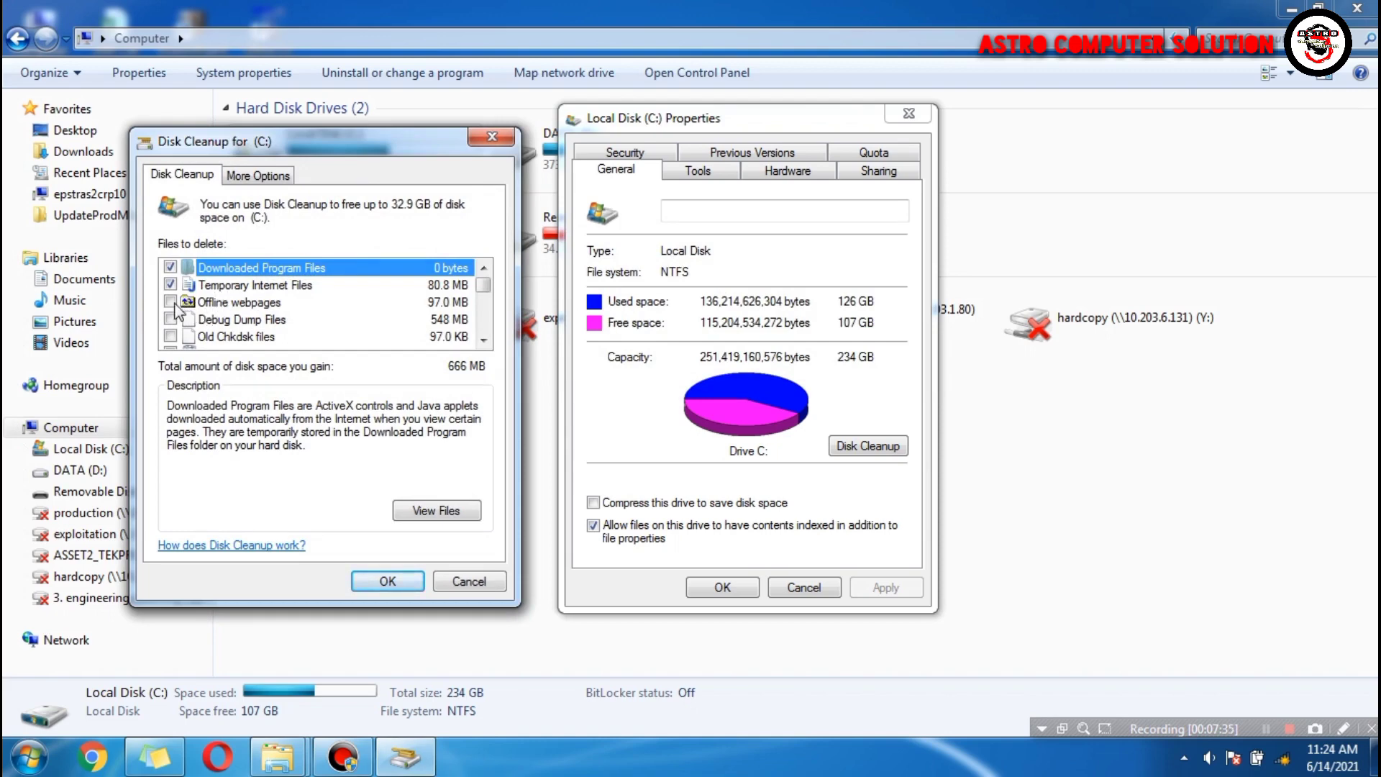
Mark Offline webpages, Debug Dump Files, Old Chkdsk files, Recycle Bin and Service Pack Backup Files for deletion
left_click(170, 303)
left_click(171, 319)
left_click(171, 337)
left_click(480, 339)
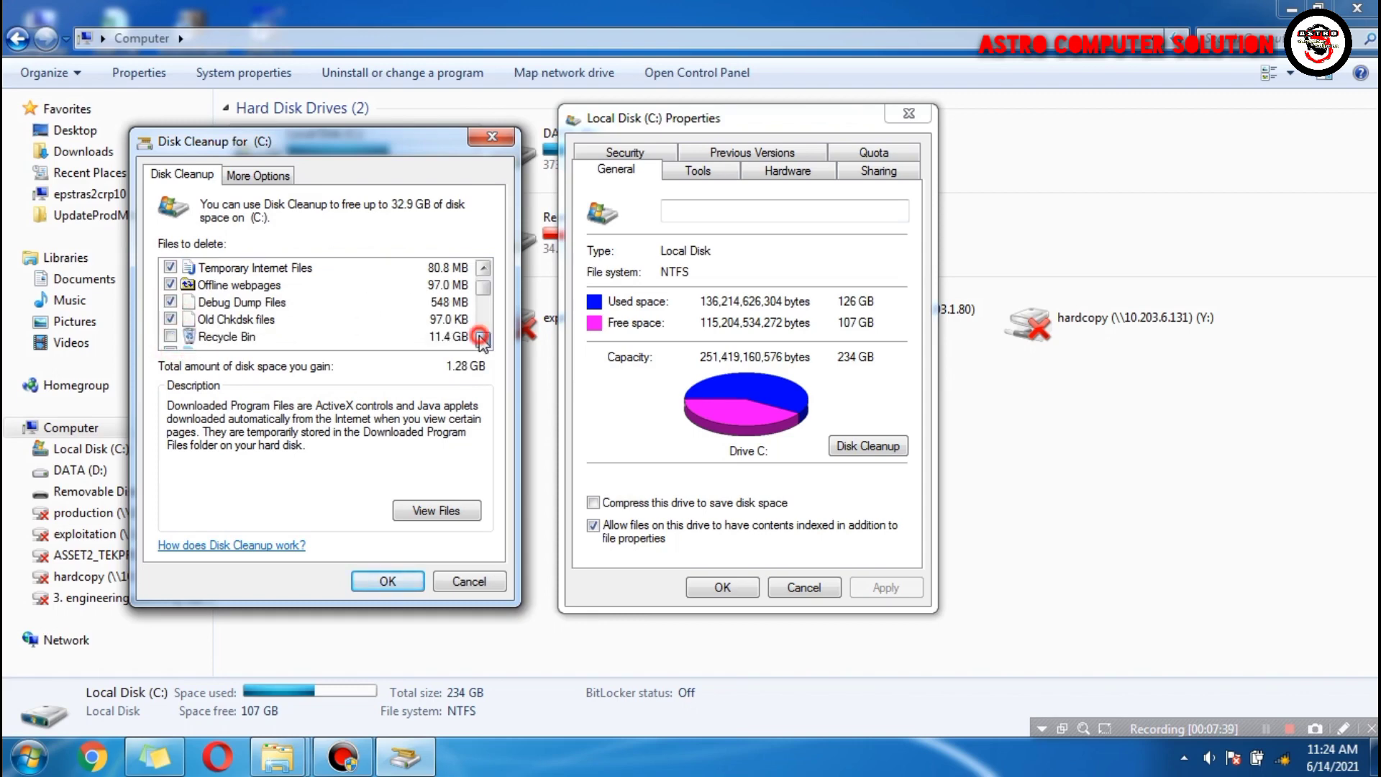
left_click(480, 339)
left_click(170, 319)
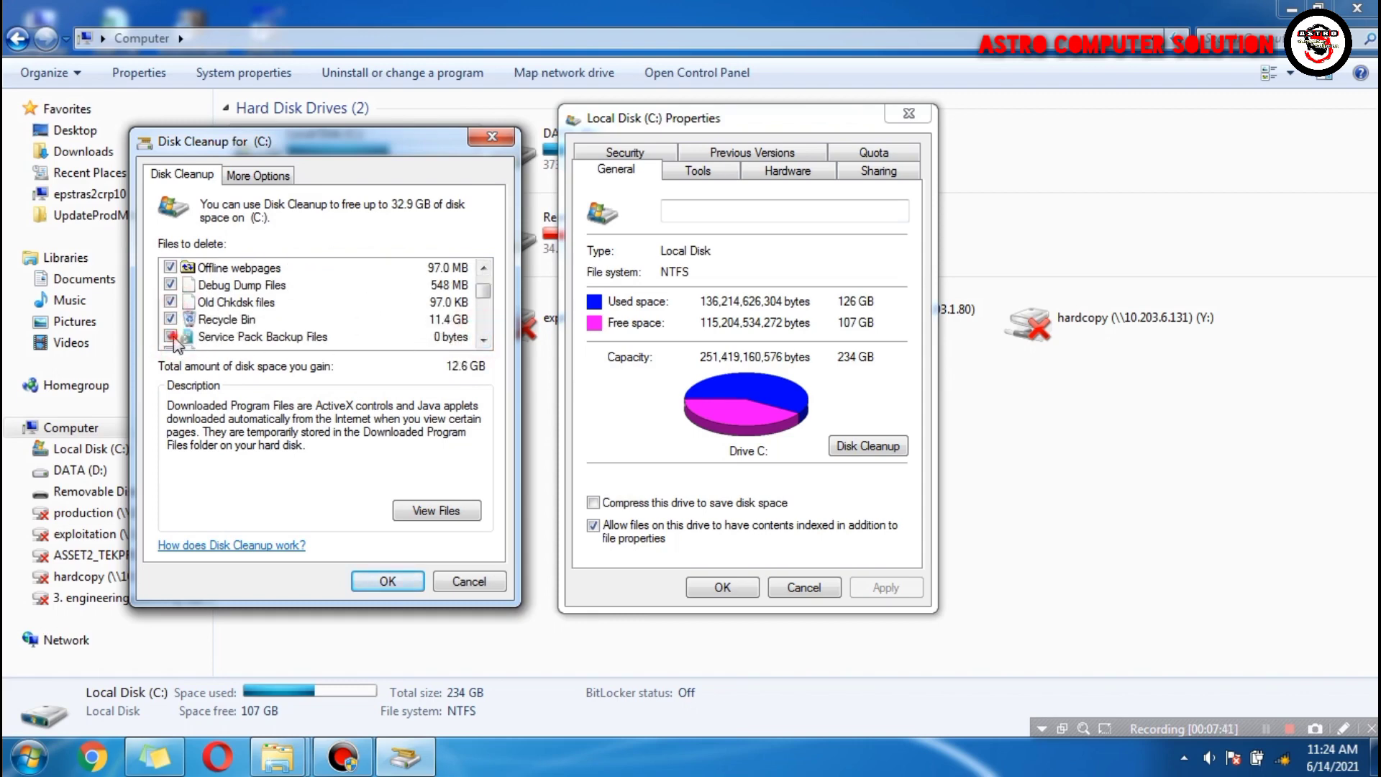
left_click(171, 337)
Mark Setup Log Files, System error memory dump files and System error minidump files for deletion
left_click(483, 338)
left_click(484, 339)
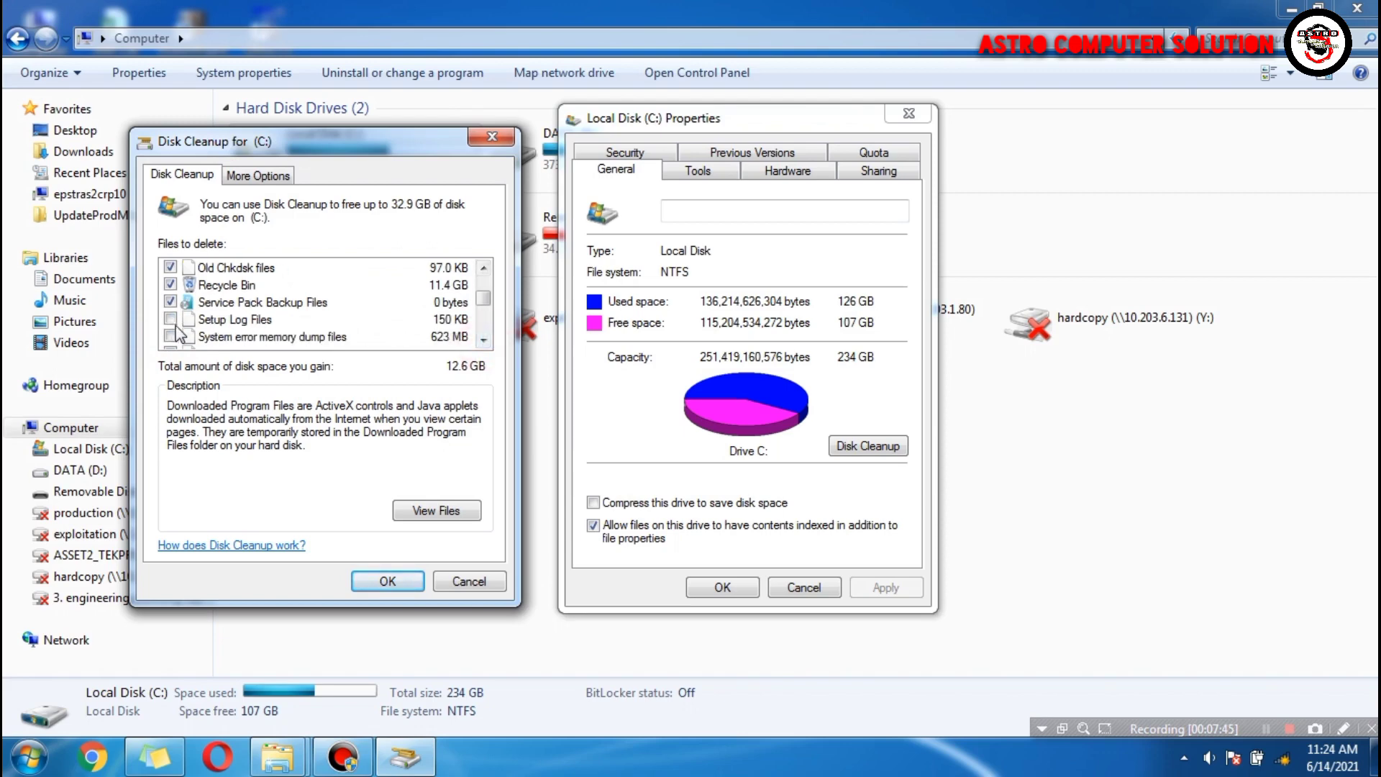
left_click(170, 319)
left_click(171, 336)
left_click(483, 340)
left_click(483, 340)
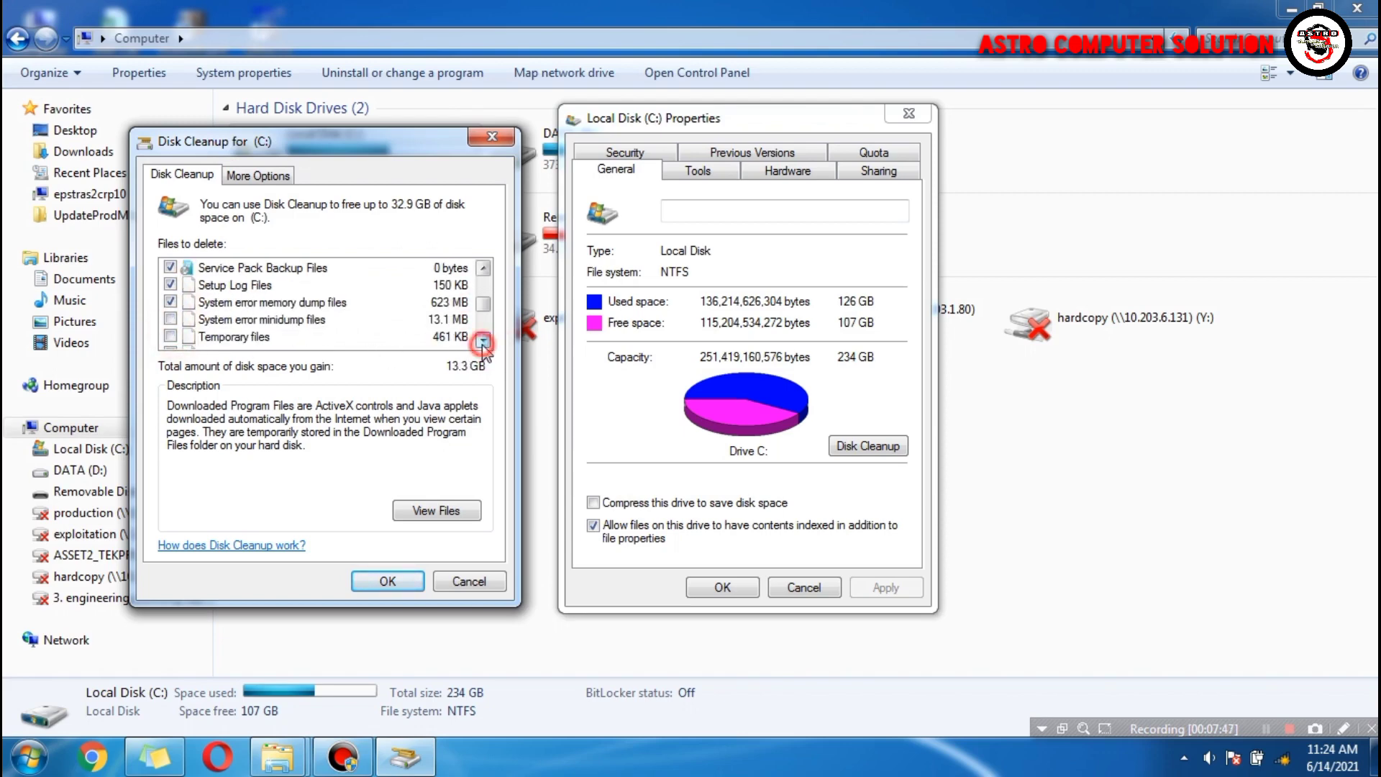
left_click(483, 340)
left_click(483, 340)
left_click(171, 284)
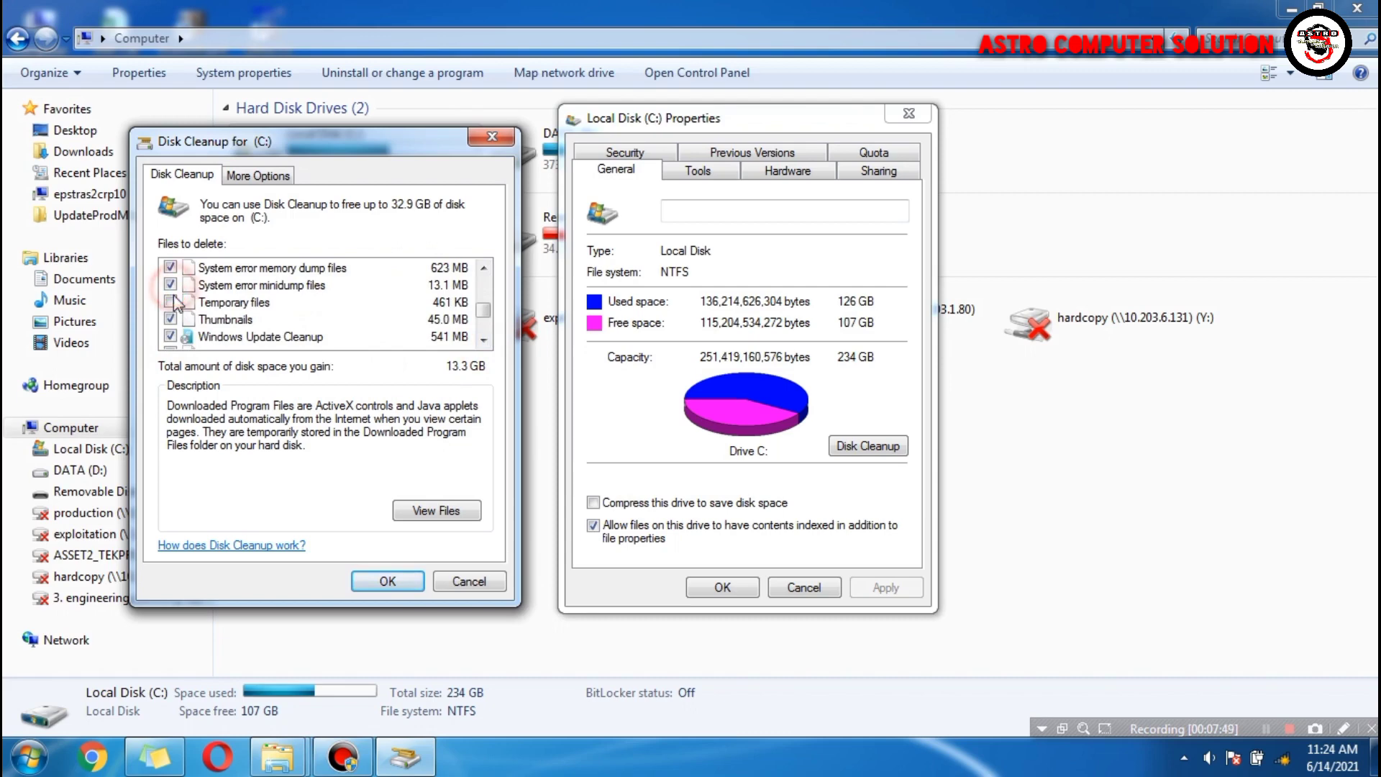
Mark the per user archived, per user queued, system archived and system queued Windows Error Reporting files for deletion
left_click(483, 340)
left_click(483, 340)
left_click(483, 340)
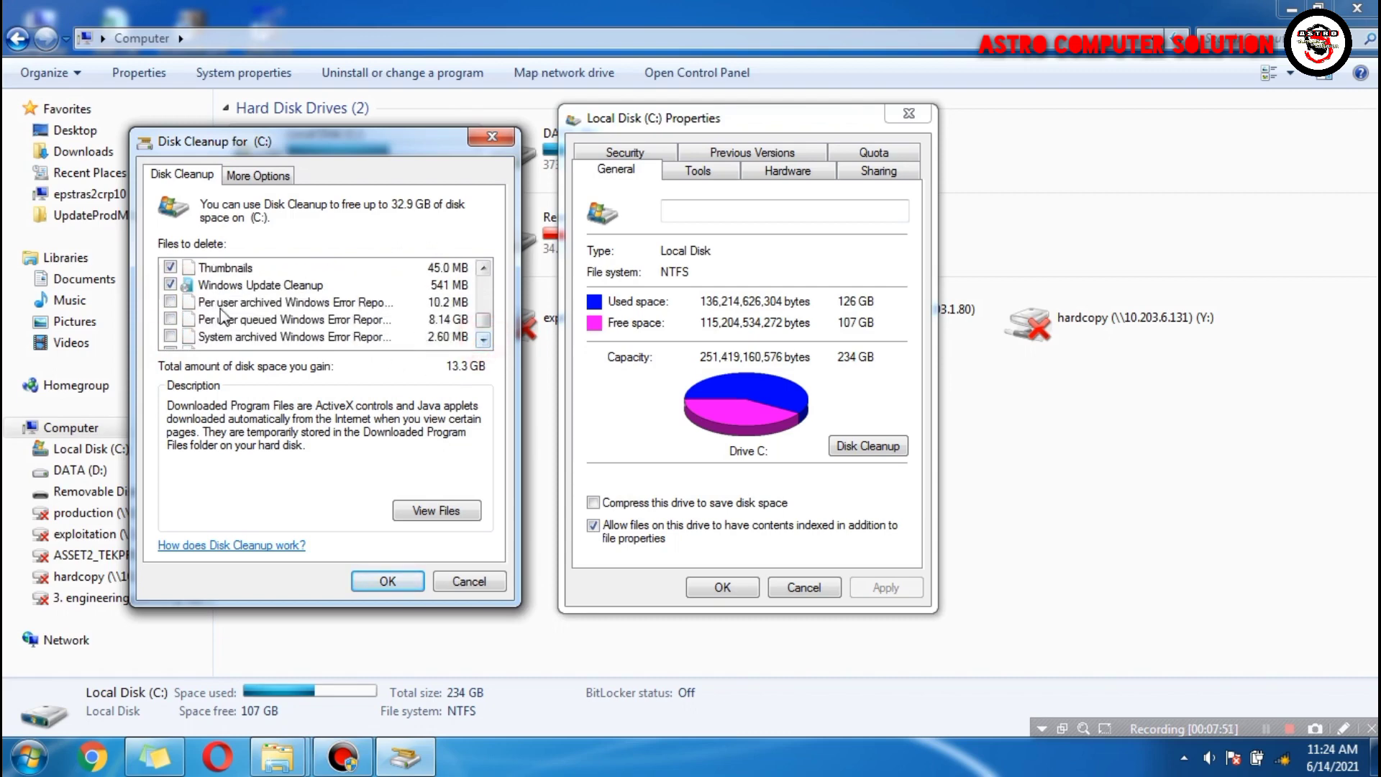
left_click(171, 302)
left_click(171, 319)
left_click(171, 336)
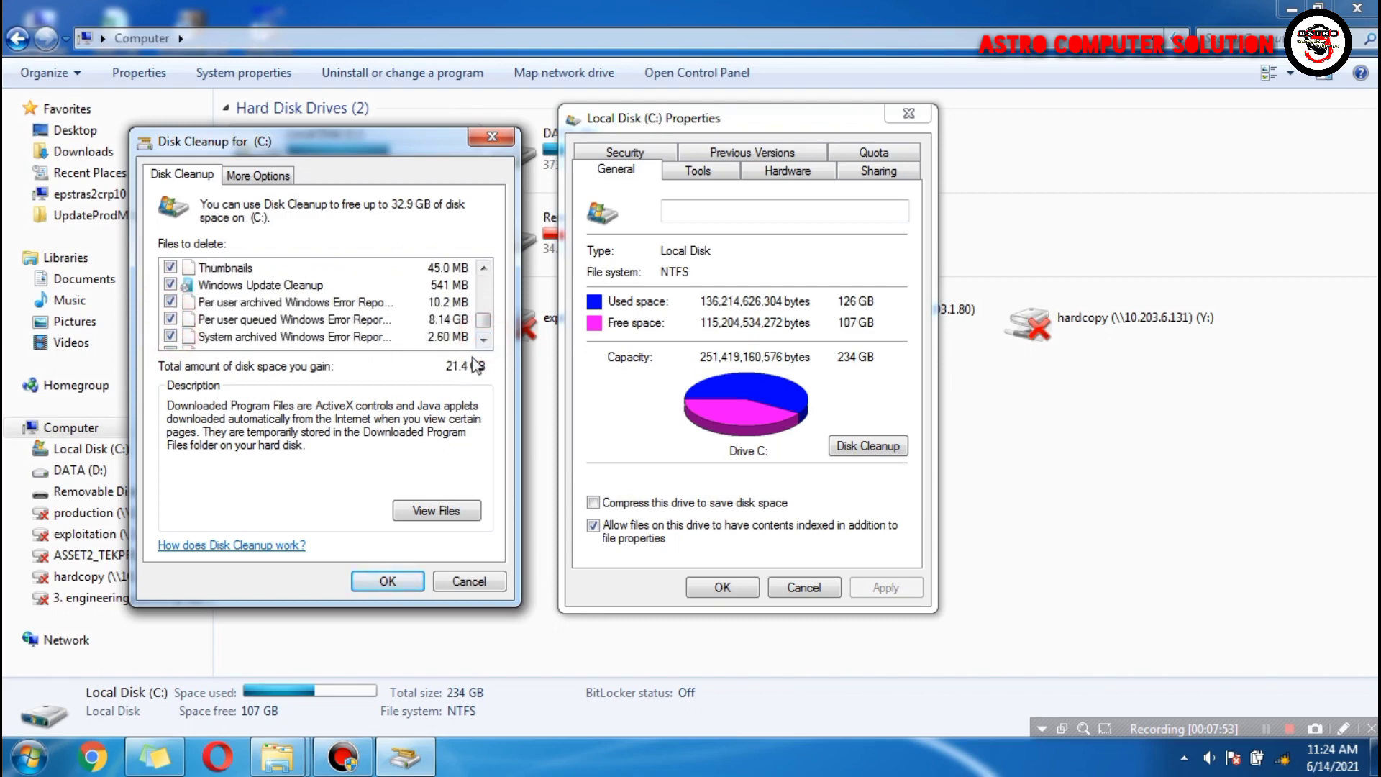
left_click(483, 341)
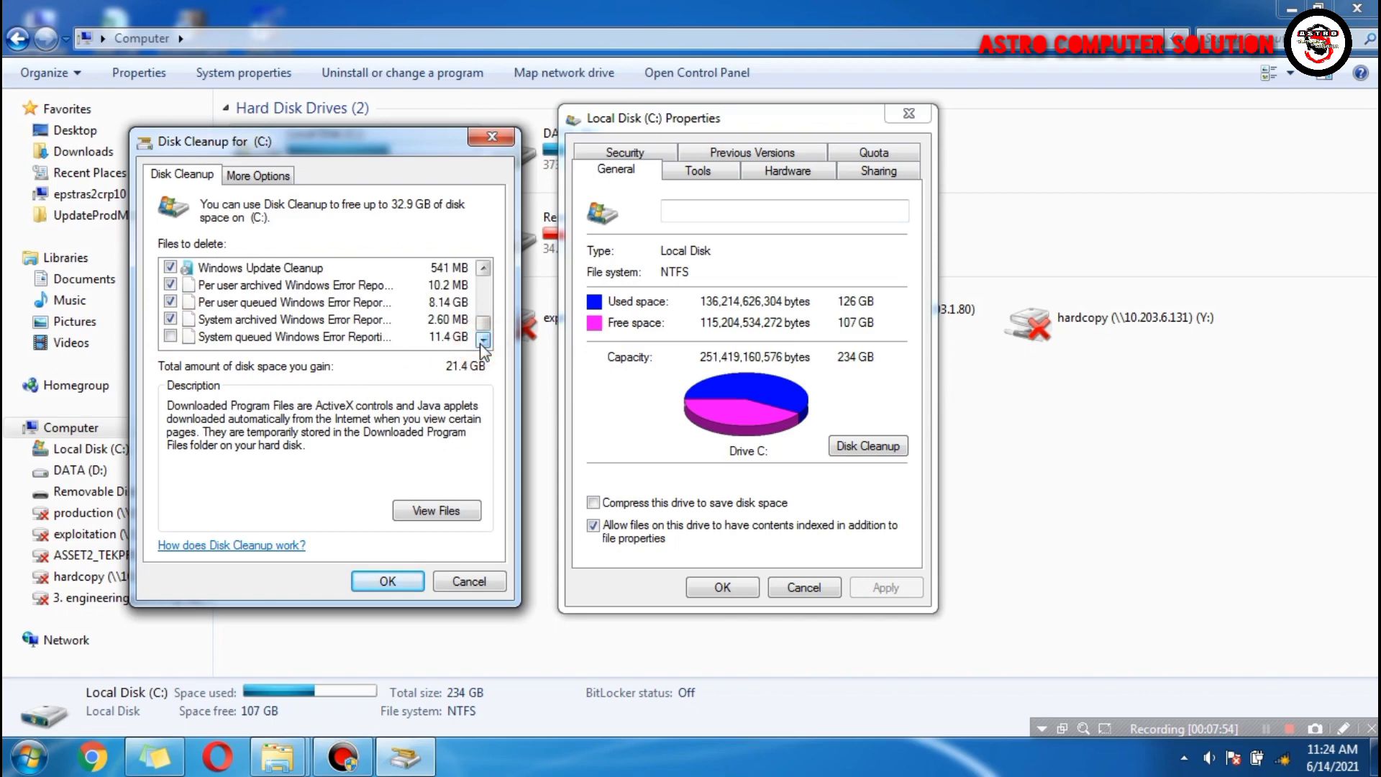
left_click(173, 337)
Permanently delete the marked files from drive C:, and close the drive's properties and the Computer window
left_click(388, 583)
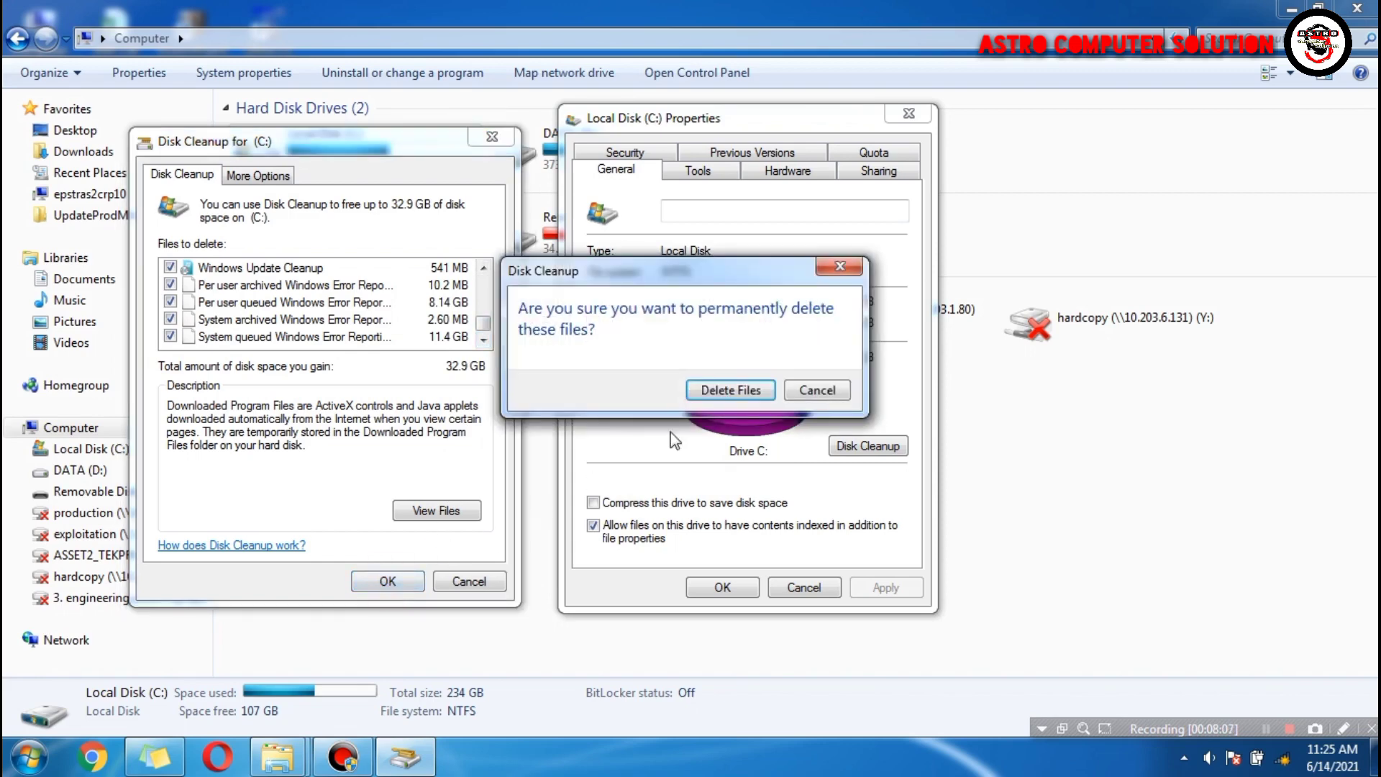
left_click(718, 392)
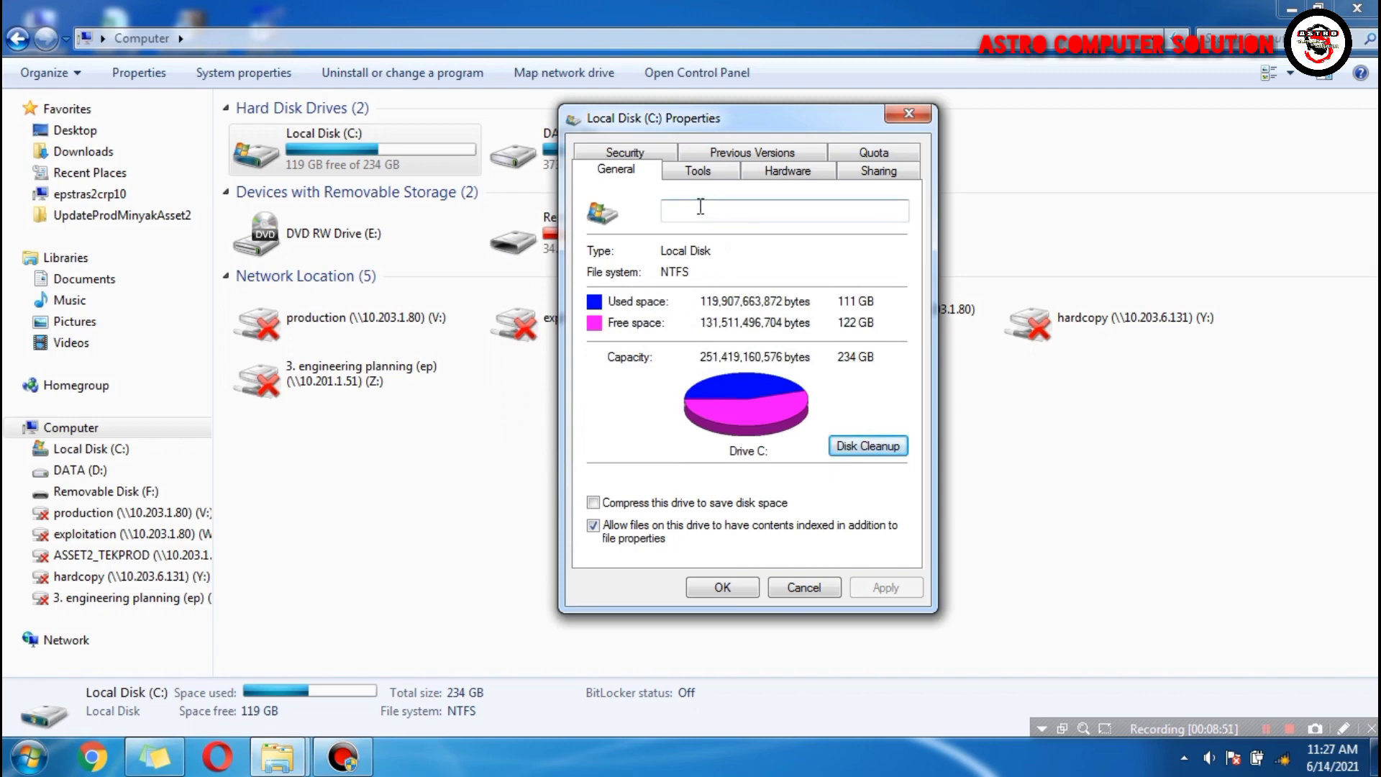
left_click(721, 590)
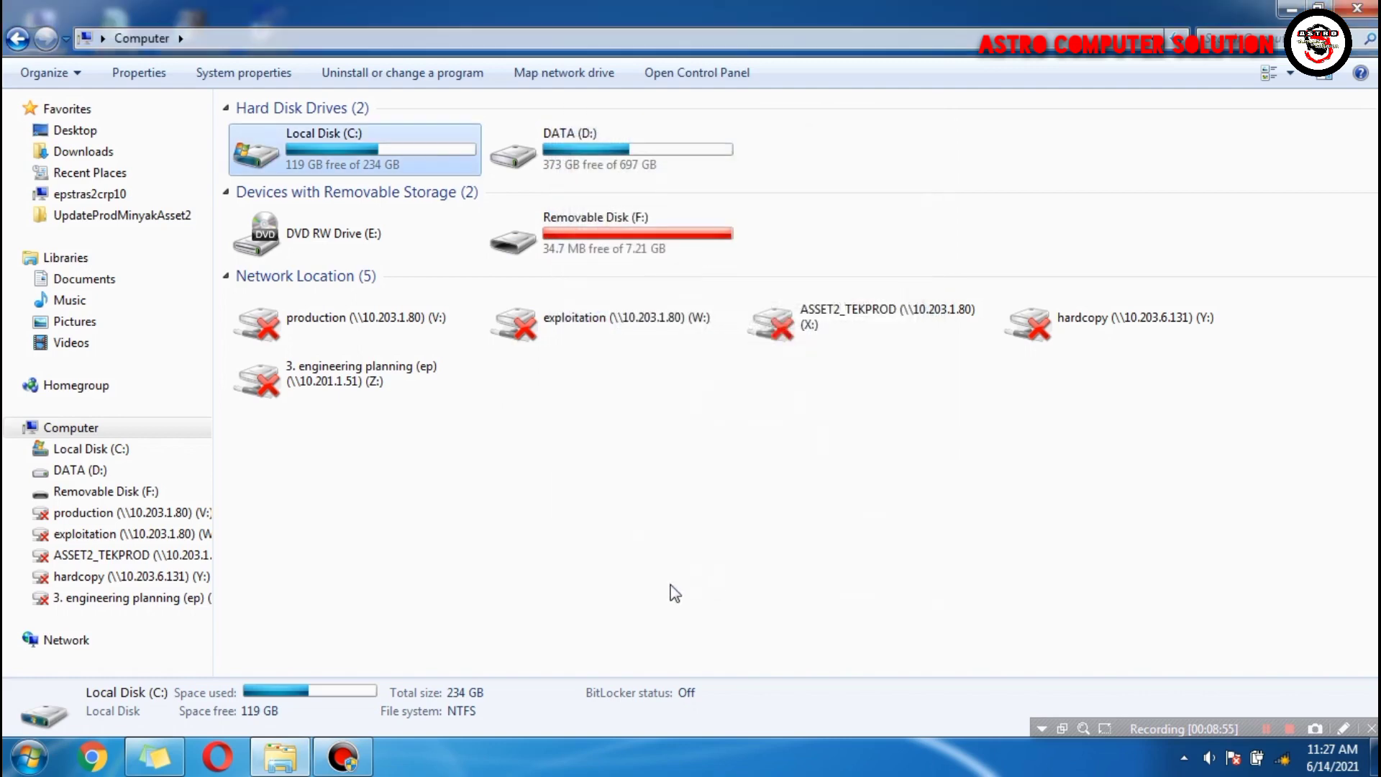
key("Down")
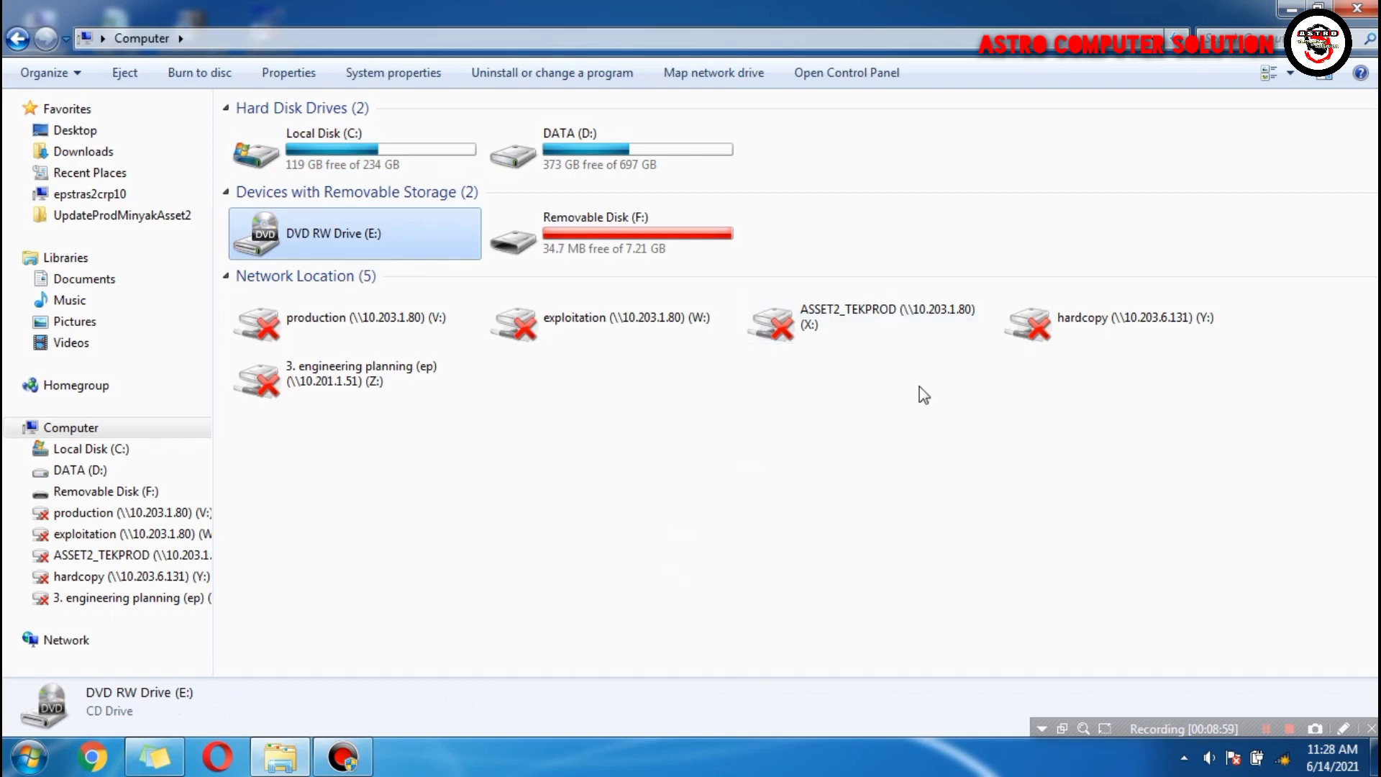
left_click(1357, 8)
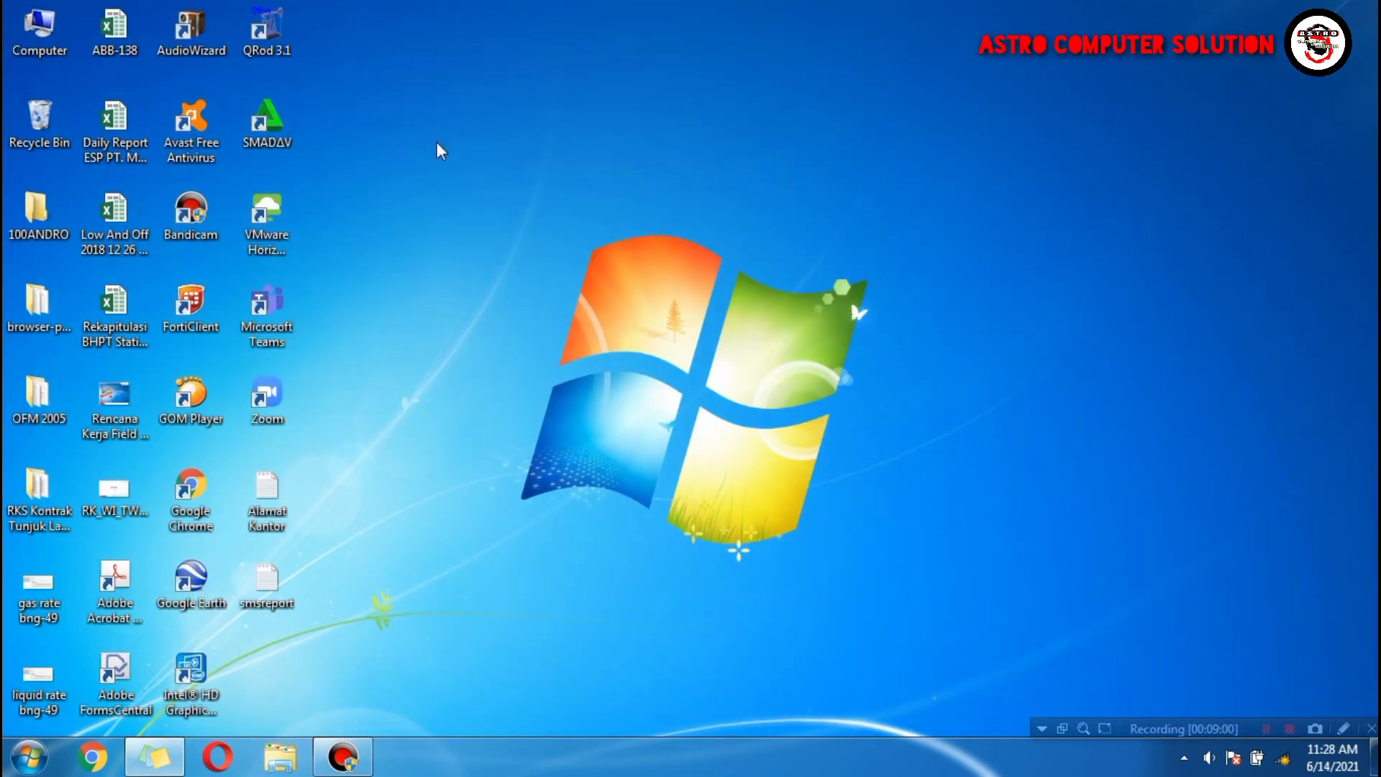
Empty the Recycle Bin permanently and refresh the desktop
right_click(41, 125)
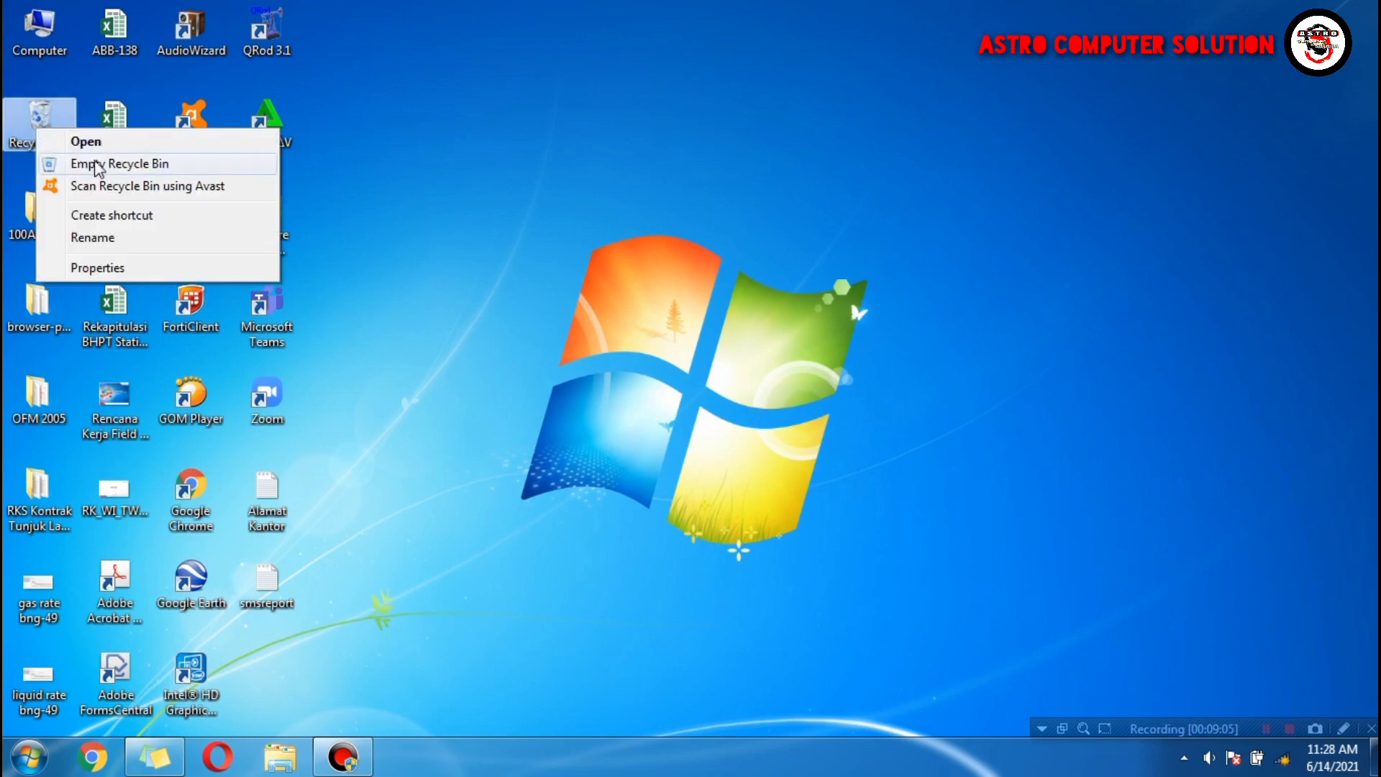
left_click(157, 166)
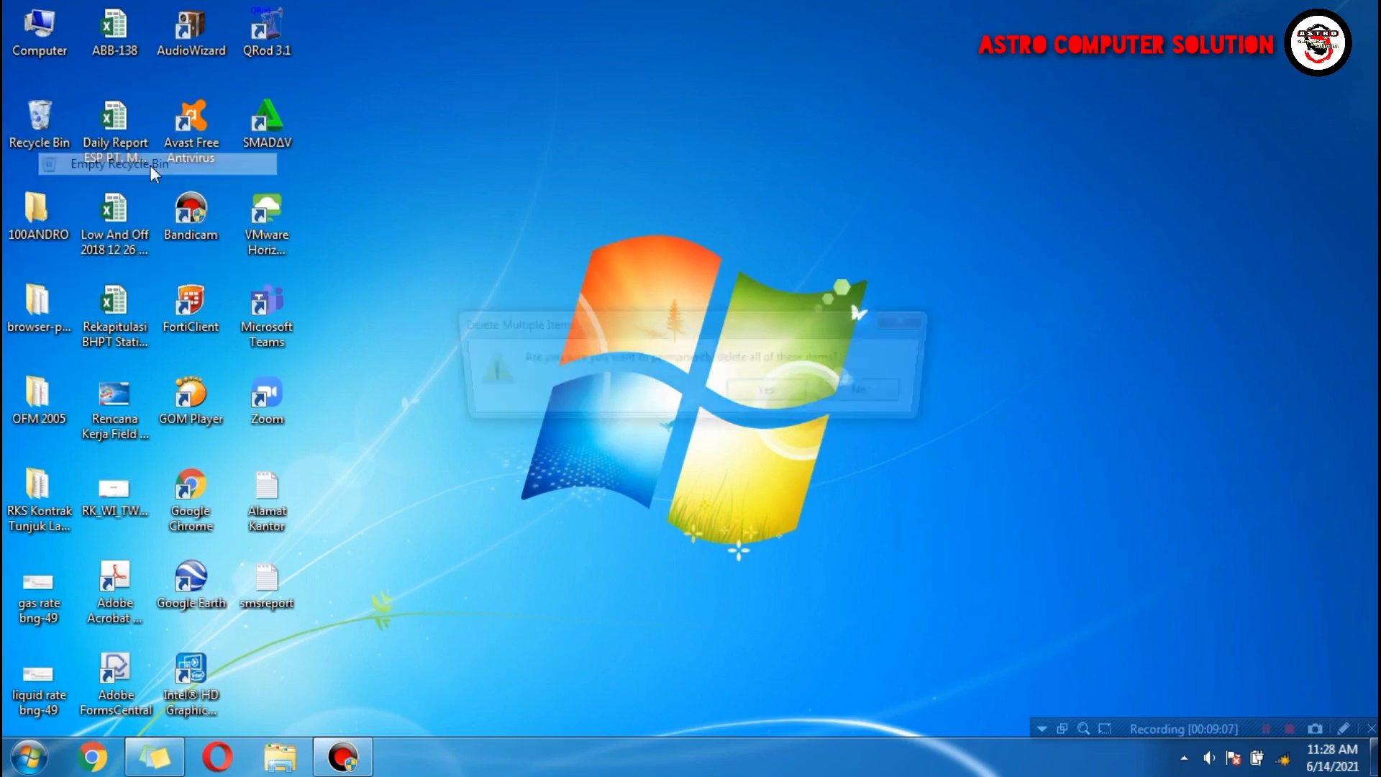
left_click(778, 395)
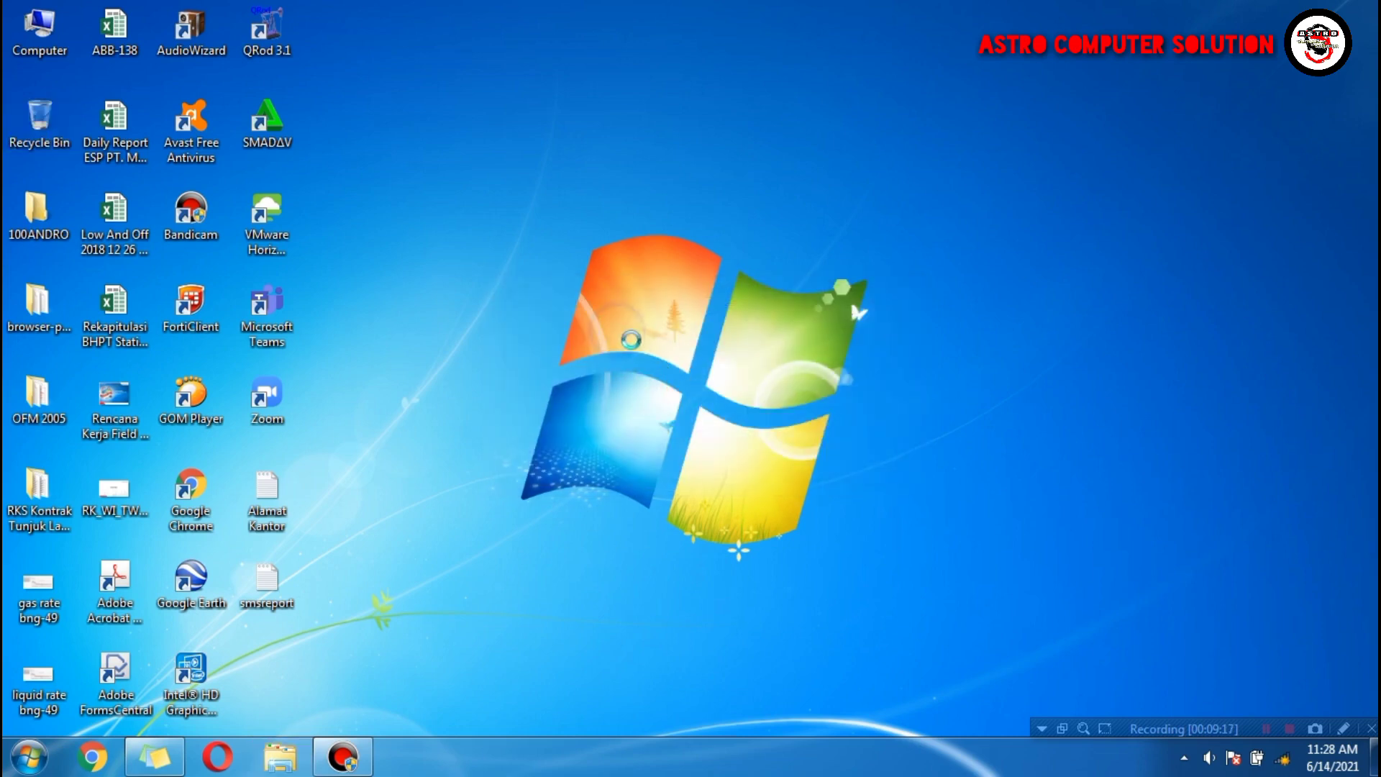
right_click(615, 331)
left_click(655, 388)
Check the free space of the hard disk drives in Computer and close the window
left_click(280, 756)
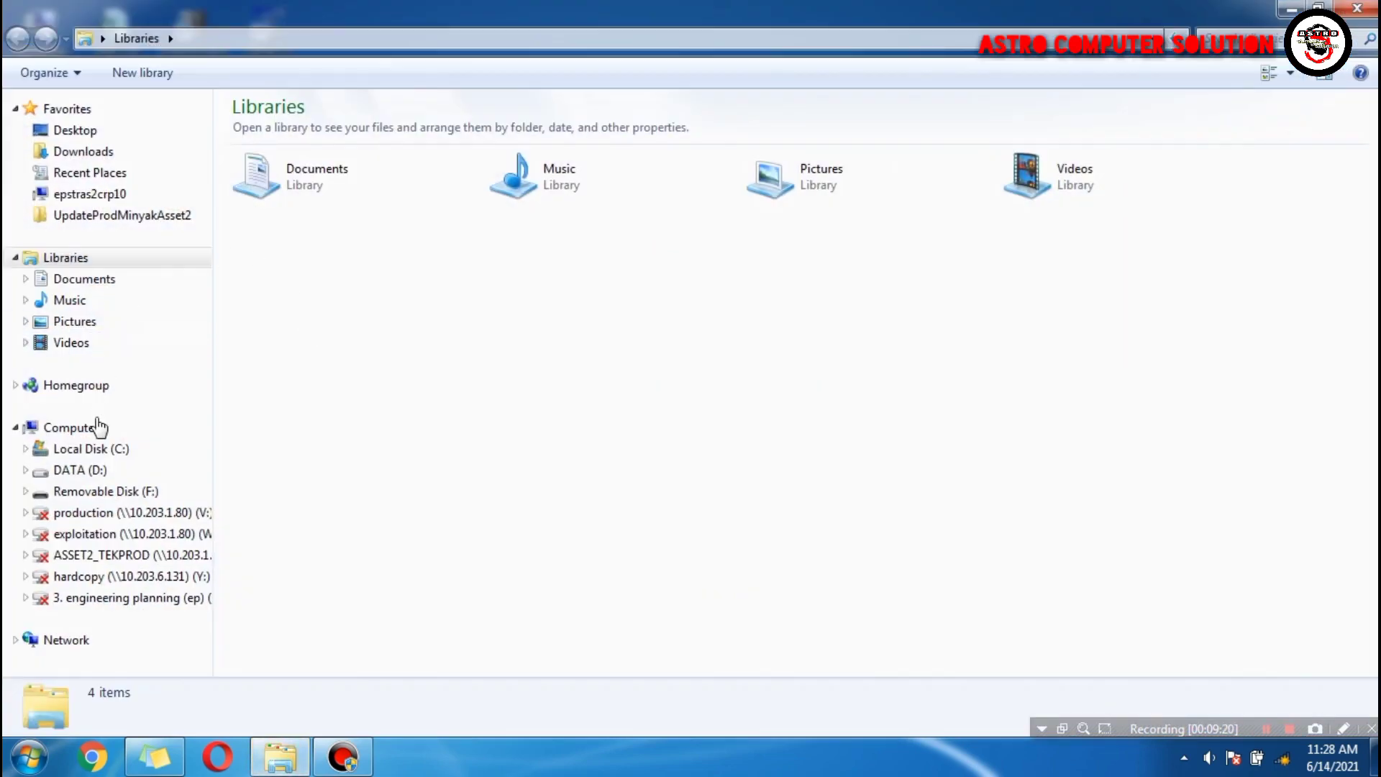
left_click(98, 427)
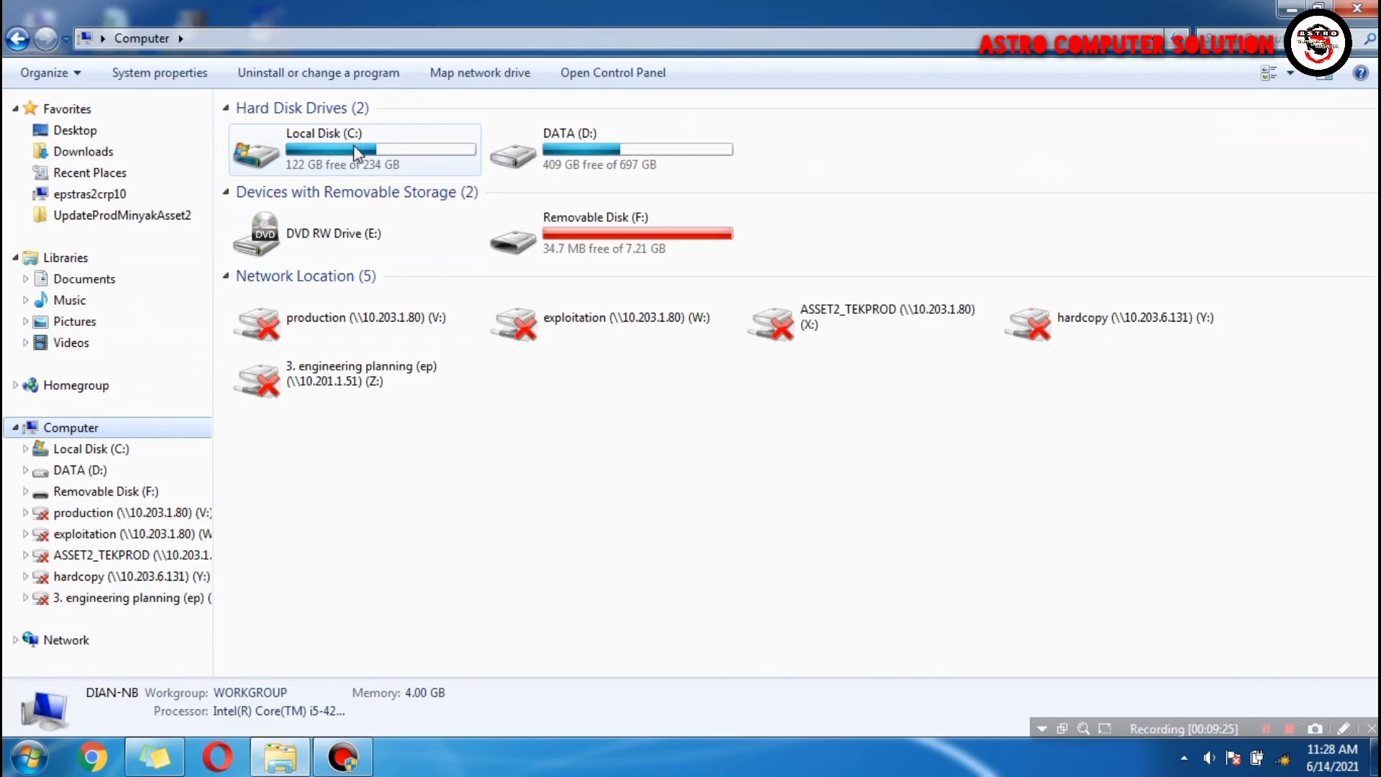
left_click(1357, 8)
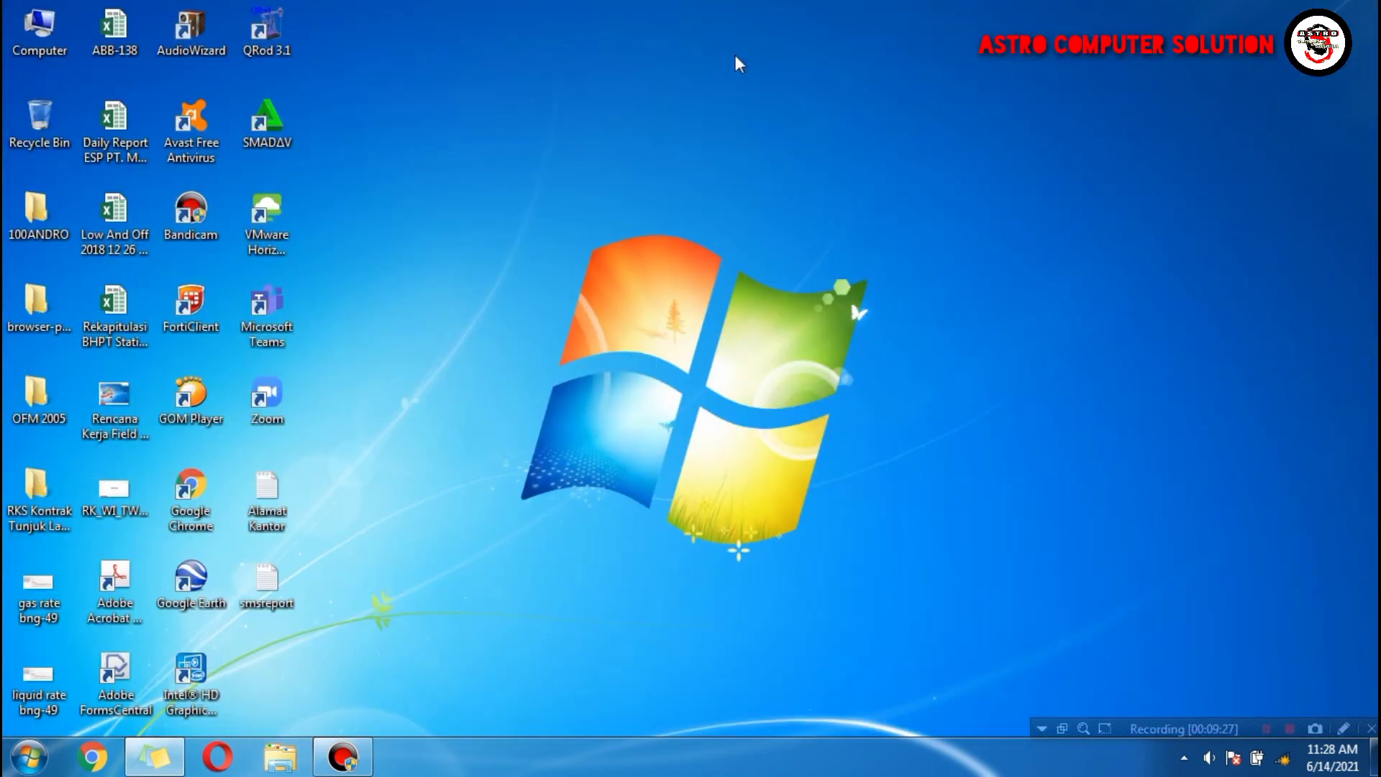
Open the System Protection configuration of Local Disk (C:) from the computer's system properties
right_click(44, 17)
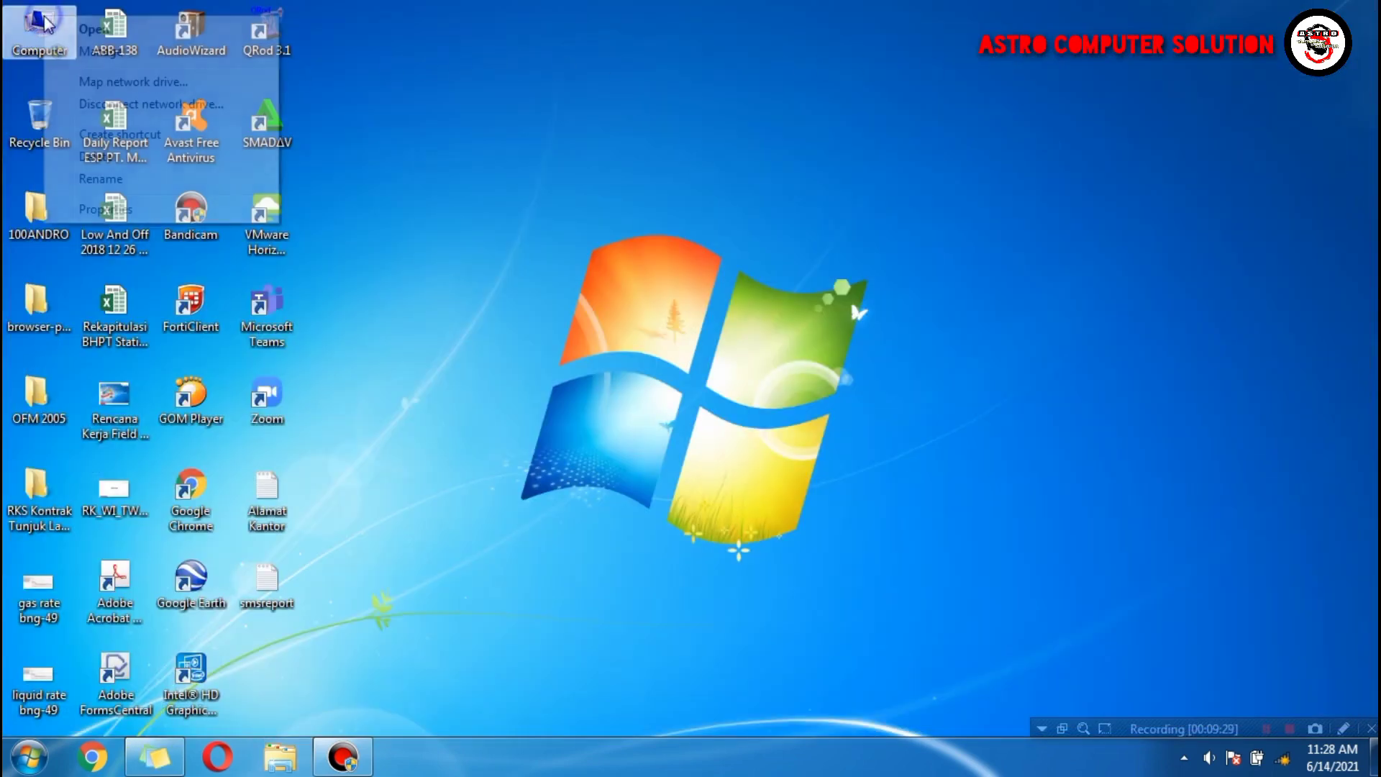
left_click(117, 211)
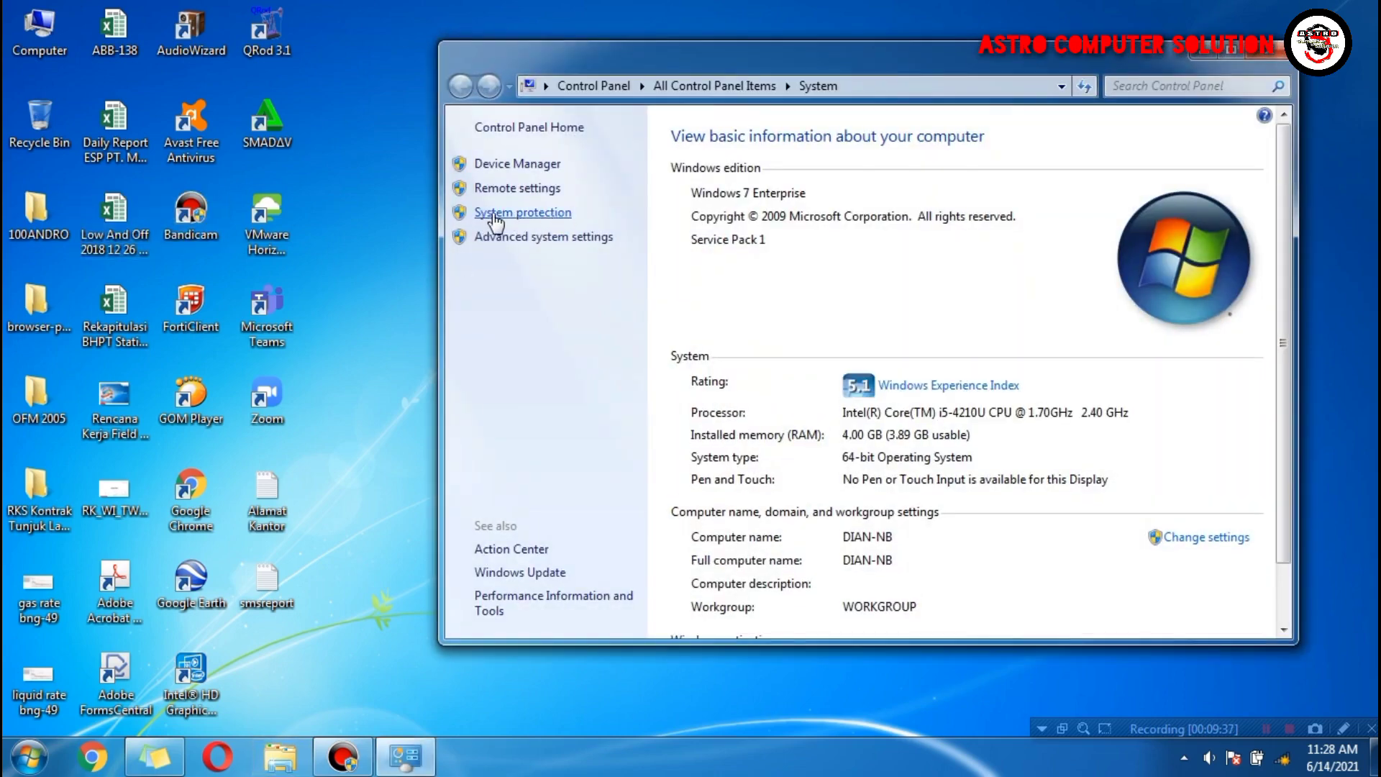
left_click(542, 214)
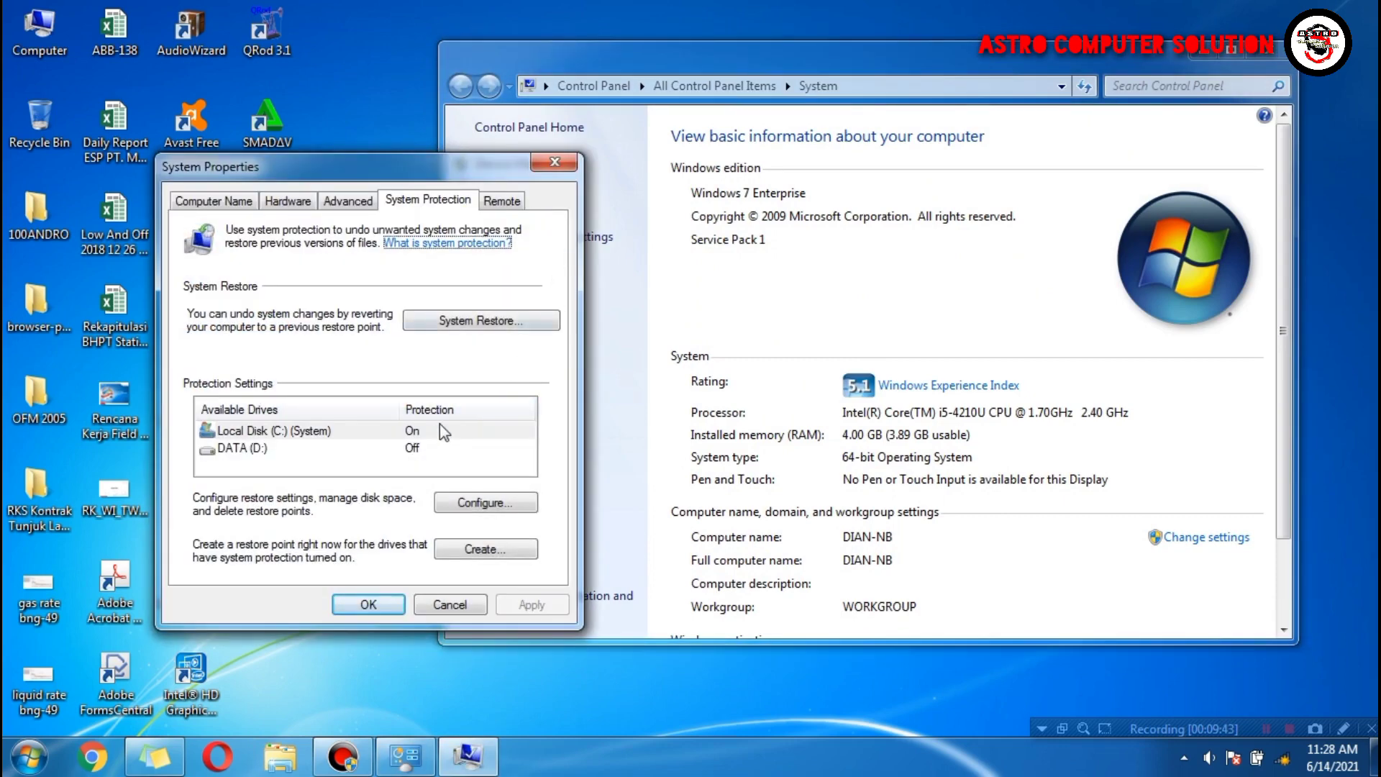
left_click(434, 430)
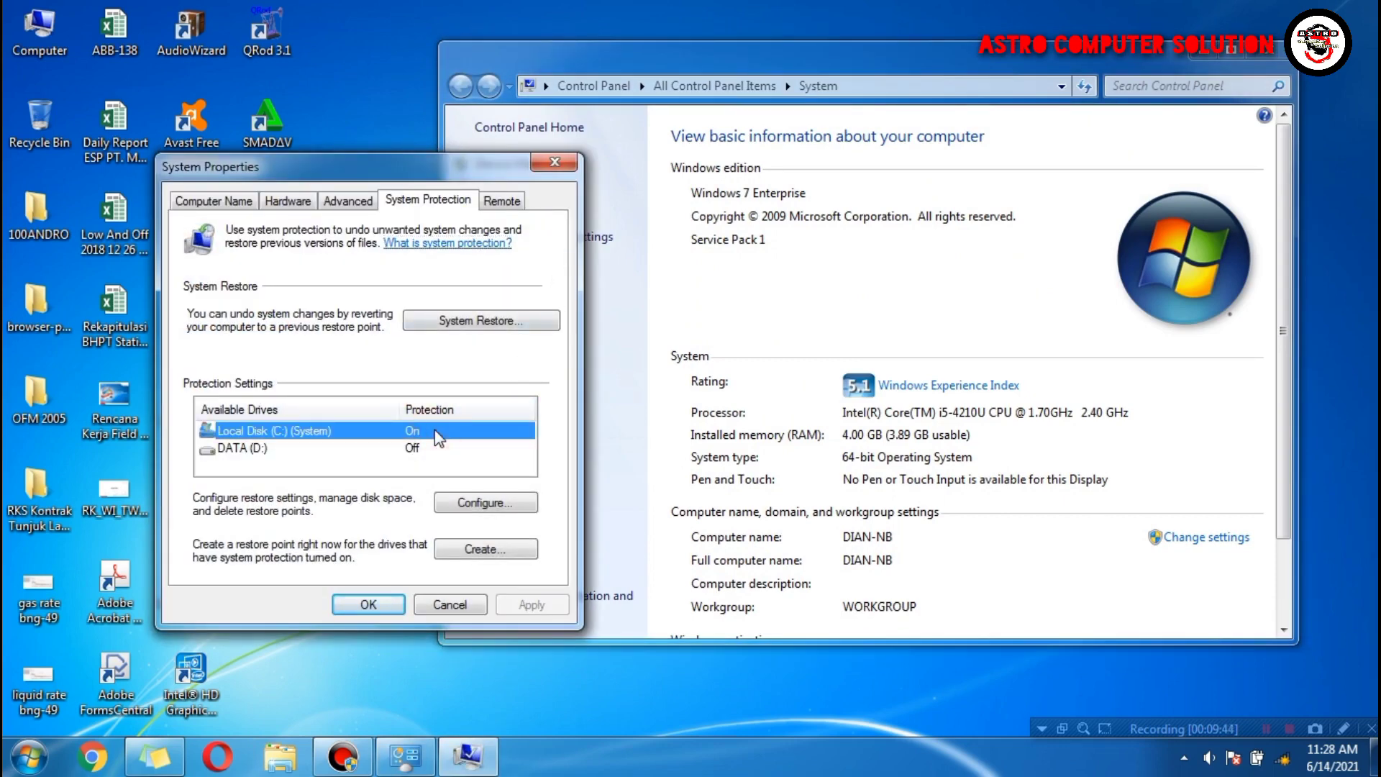
left_click(473, 504)
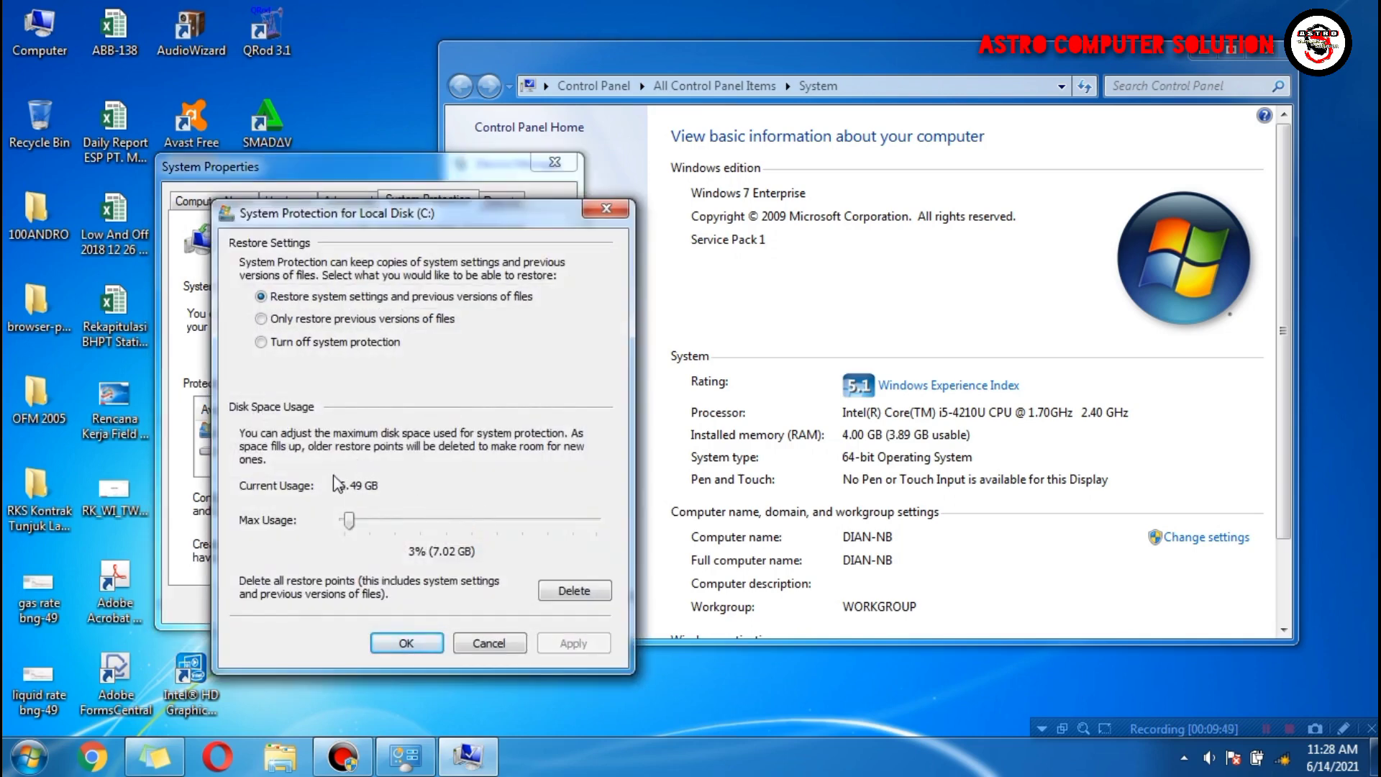
Delete all restore points of drive C: and accept the protection settings
left_click(554, 589)
left_click(540, 486)
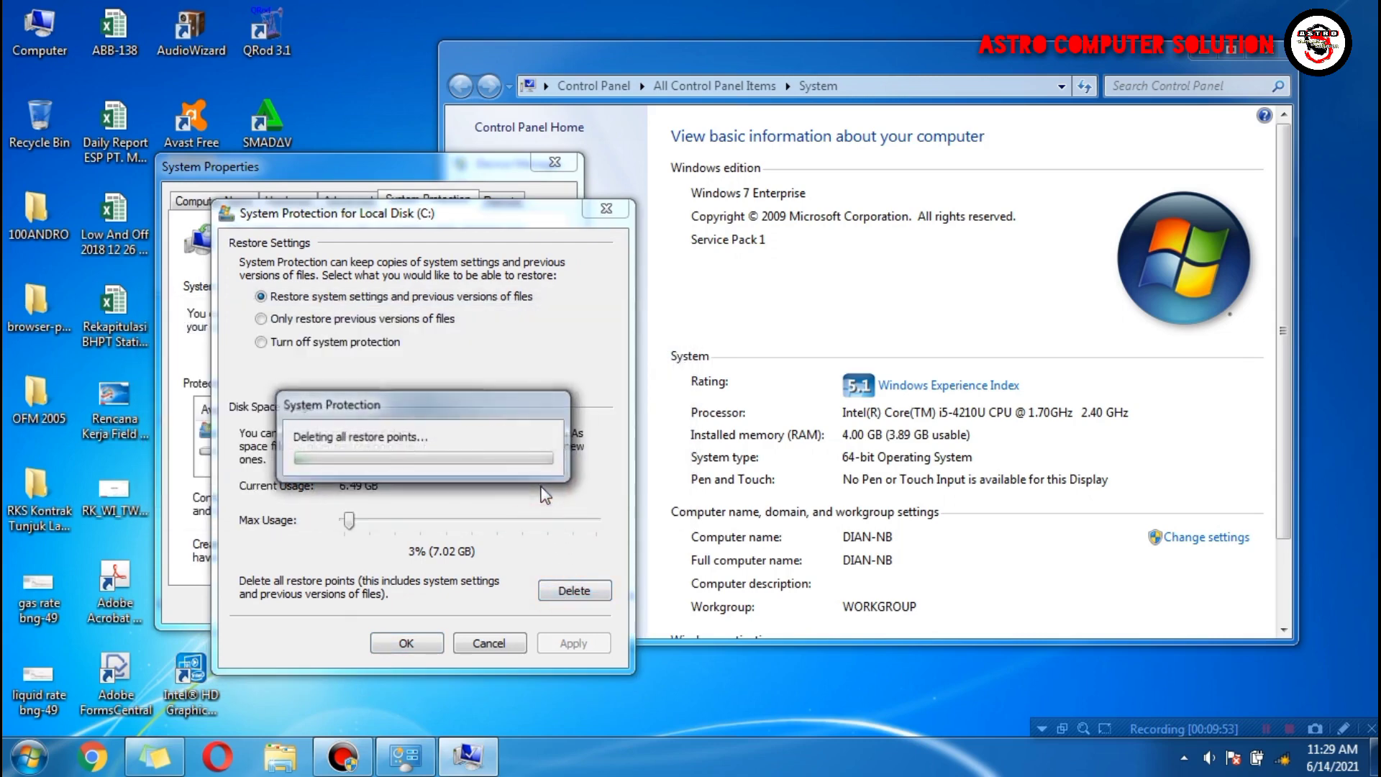
left_click(545, 444)
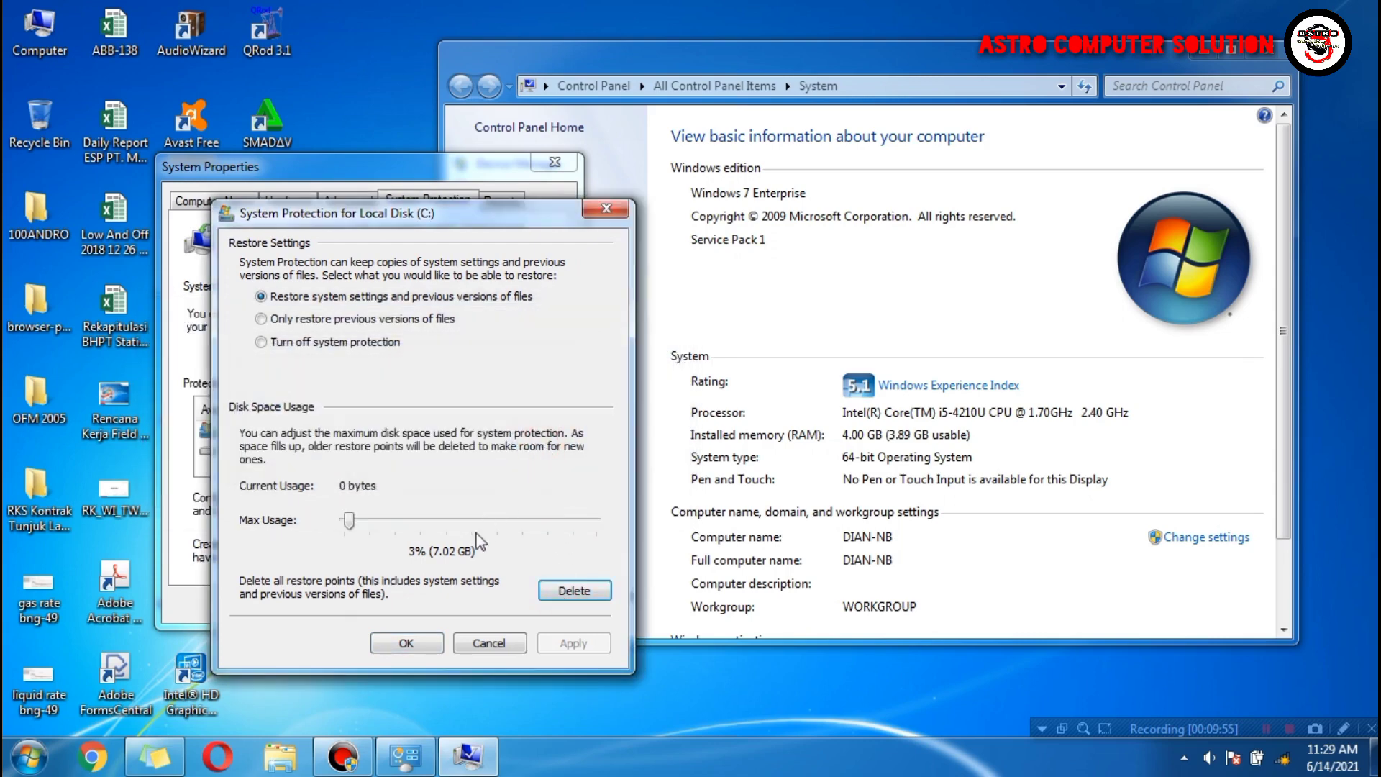
left_click(420, 642)
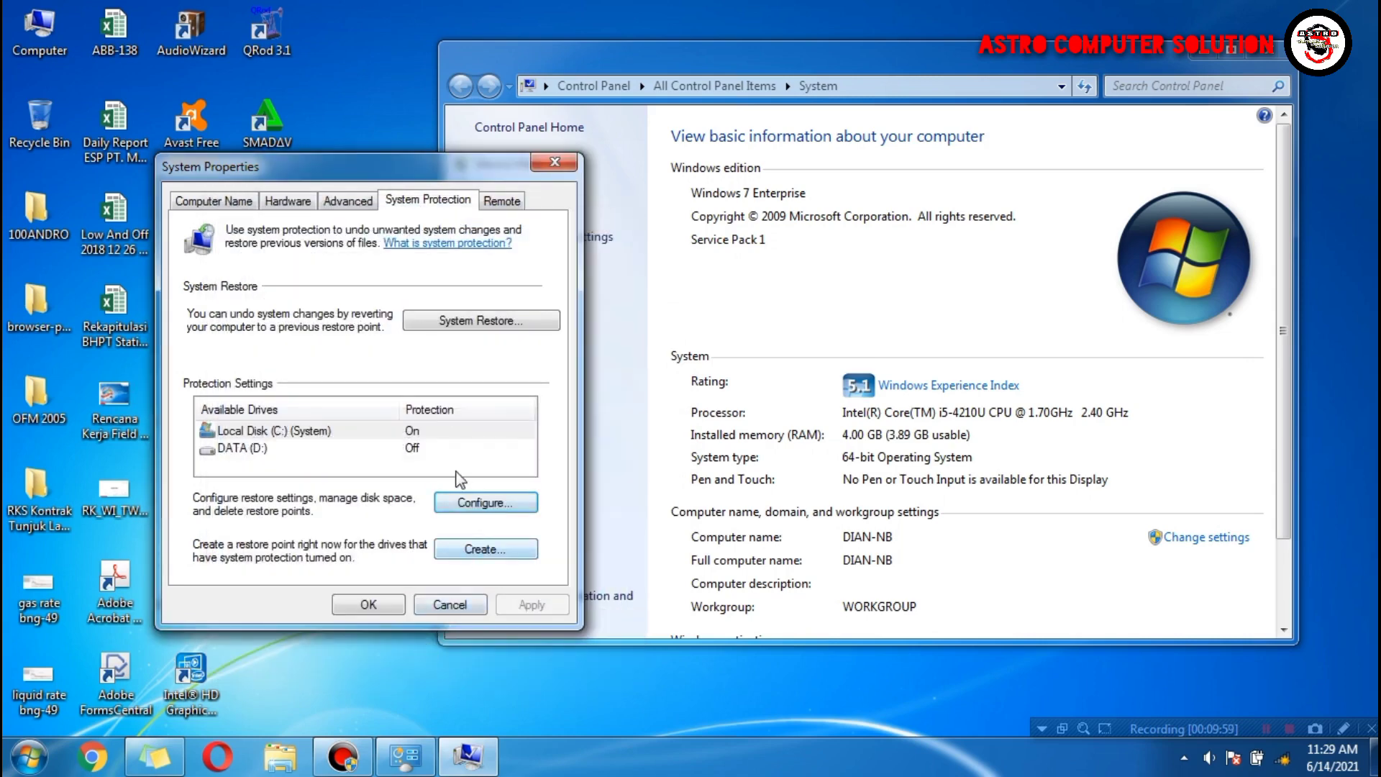
Create a restore point described as BACKUP, and close the System Properties and System windows
left_click(477, 551)
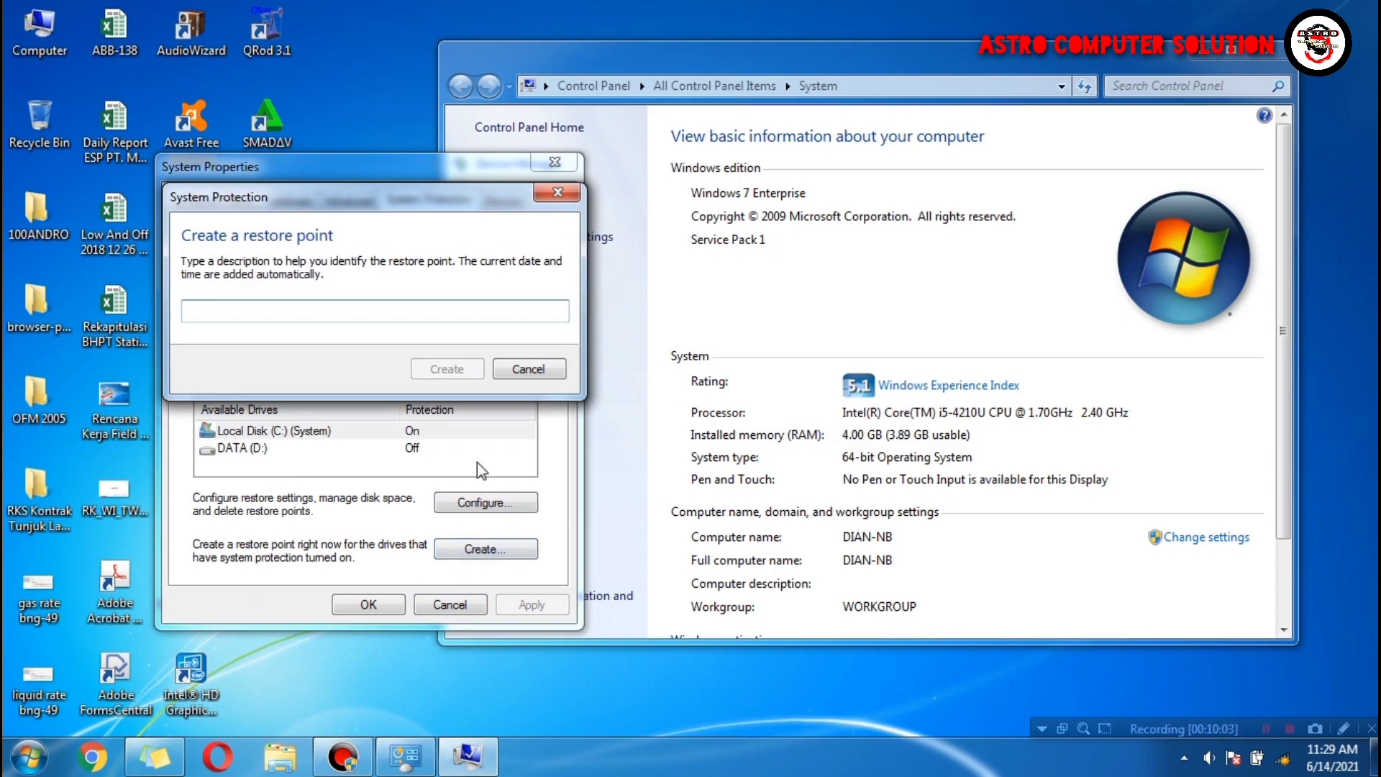
type("BACKUP")
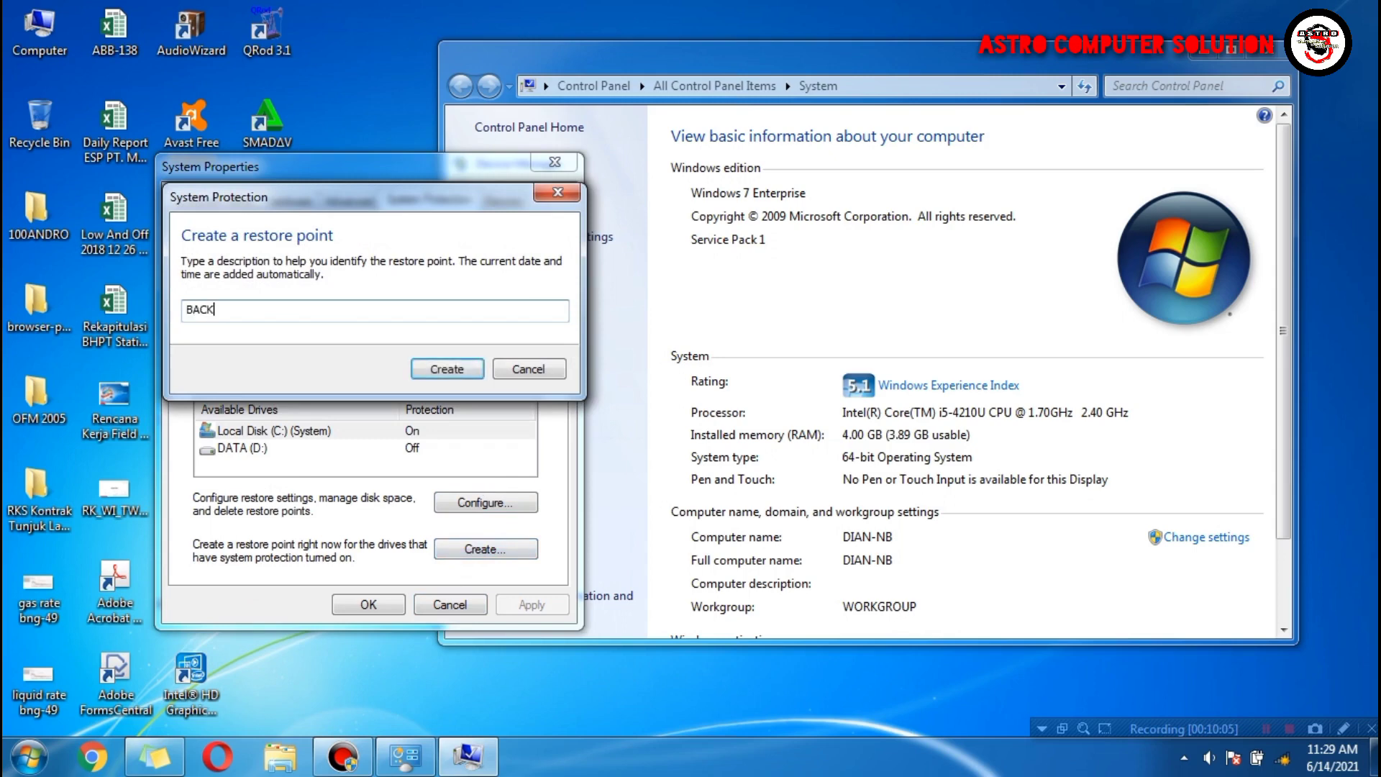
left_click(471, 370)
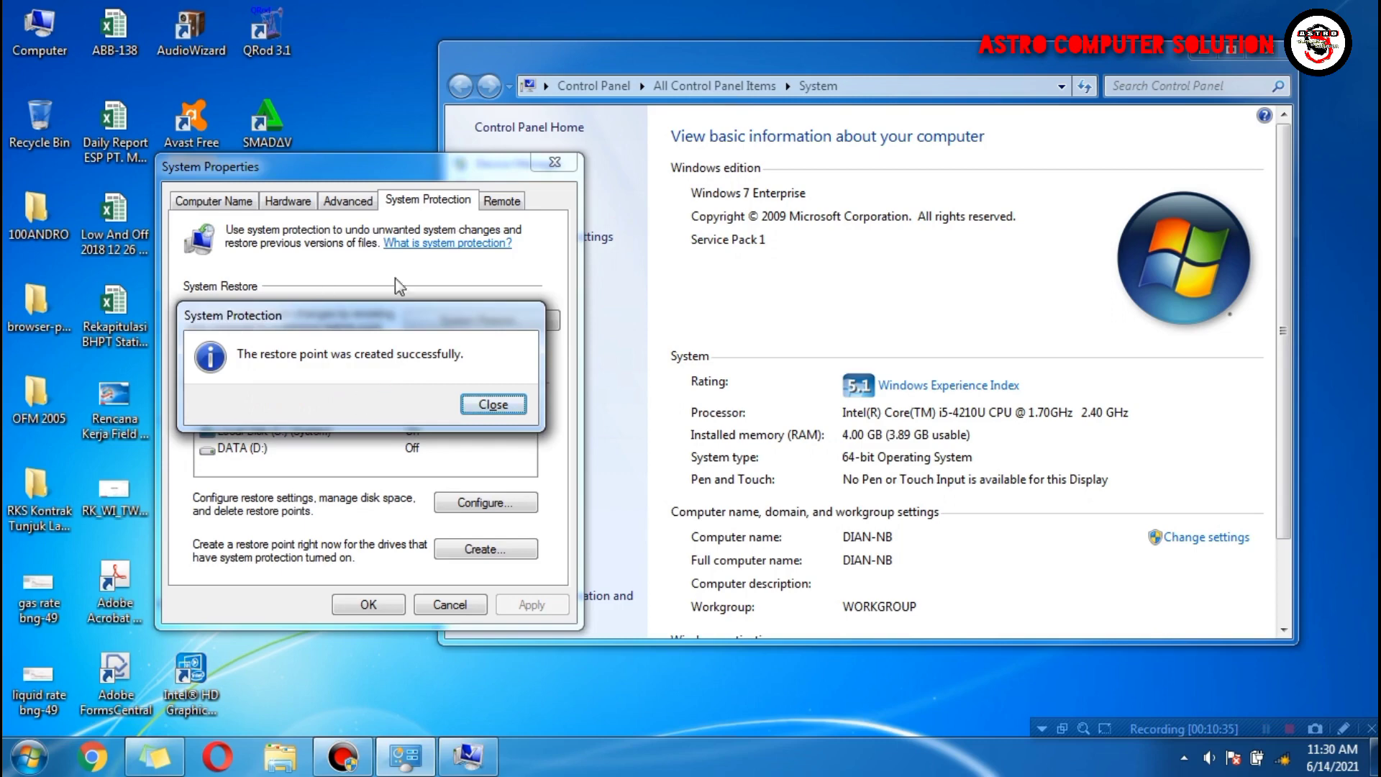
left_click(369, 604)
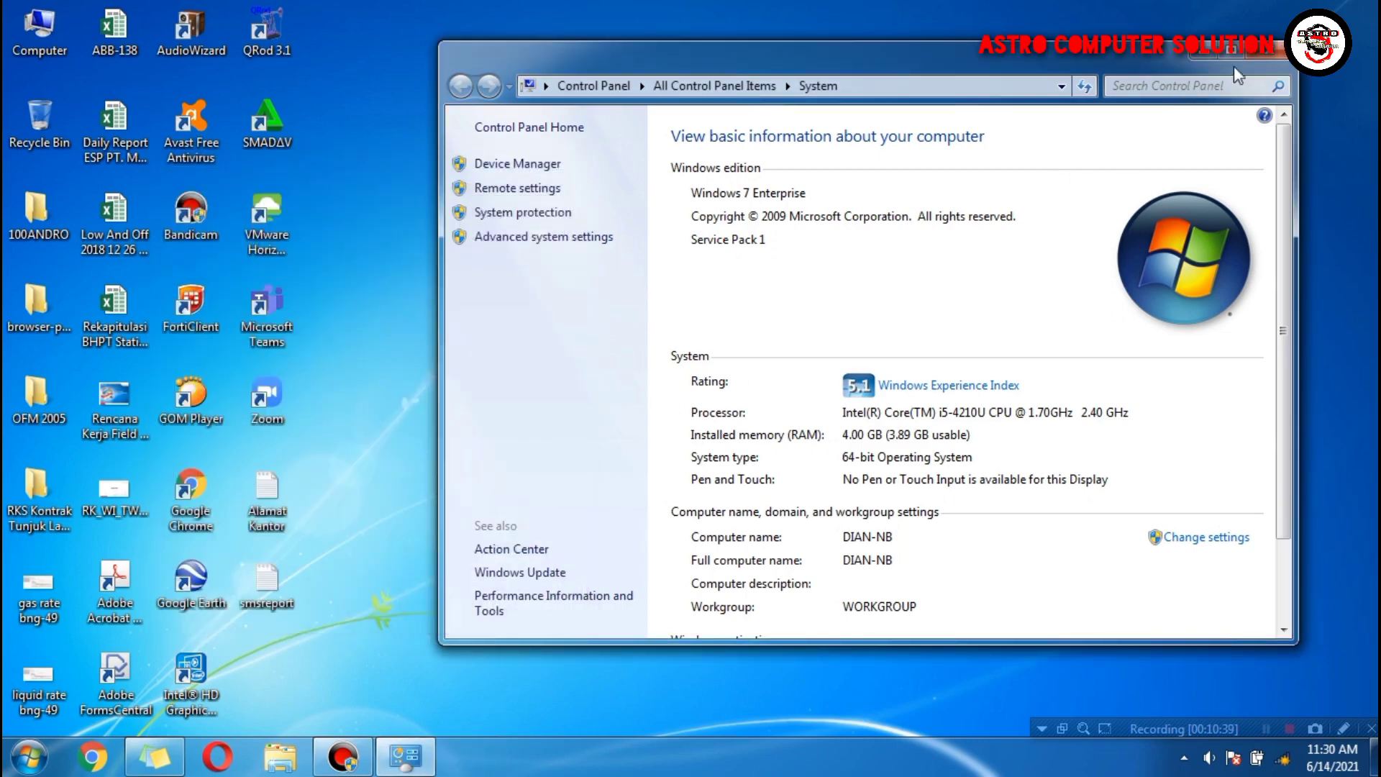
left_click(1275, 49)
Refresh the desktop twice
right_click(564, 227)
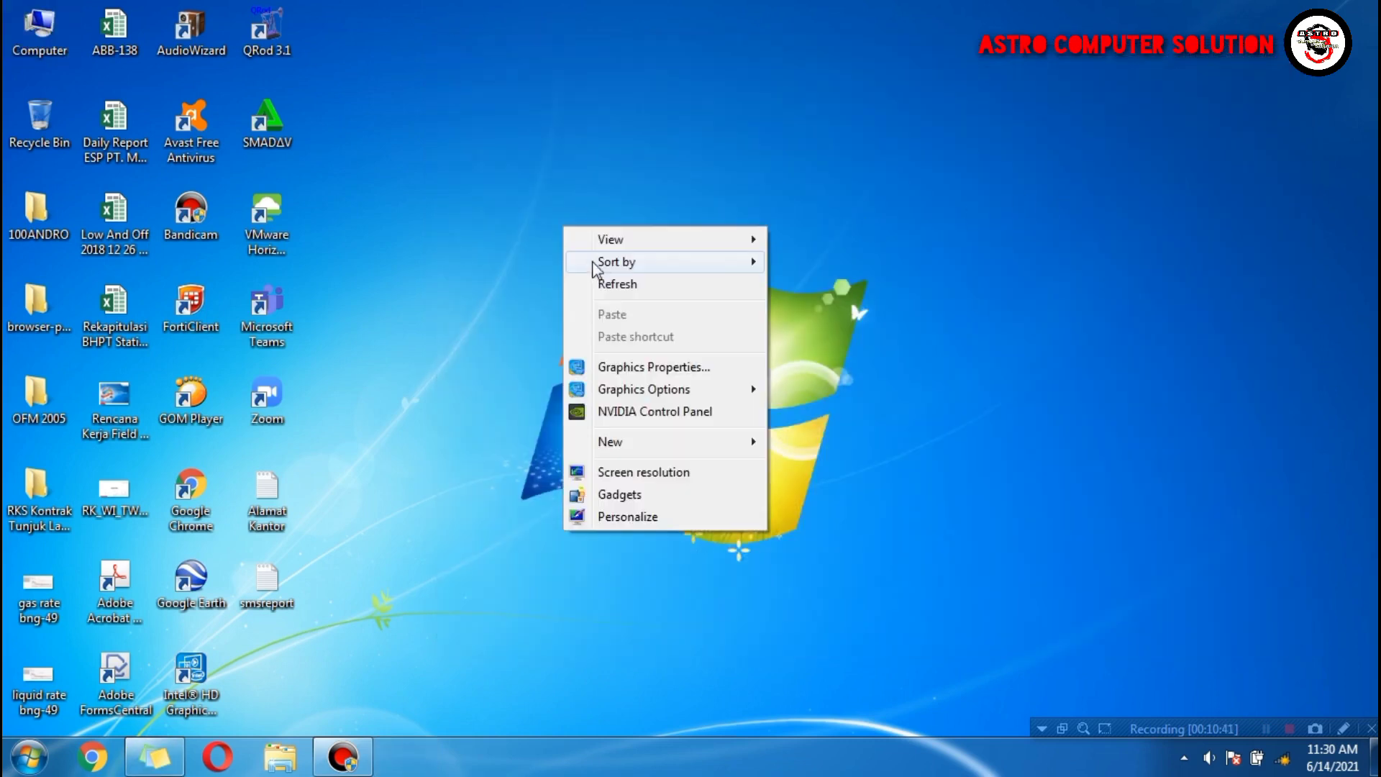
left_click(597, 283)
right_click(598, 285)
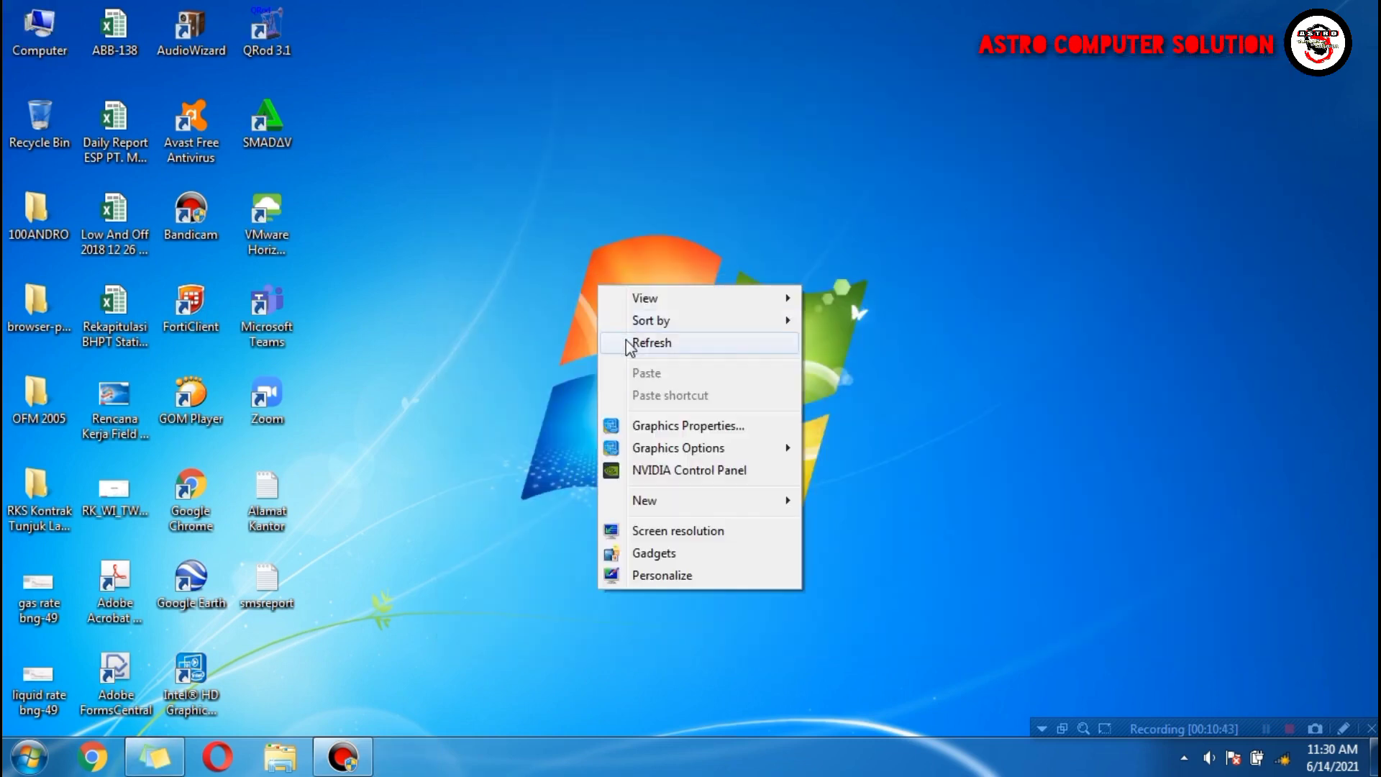
left_click(629, 344)
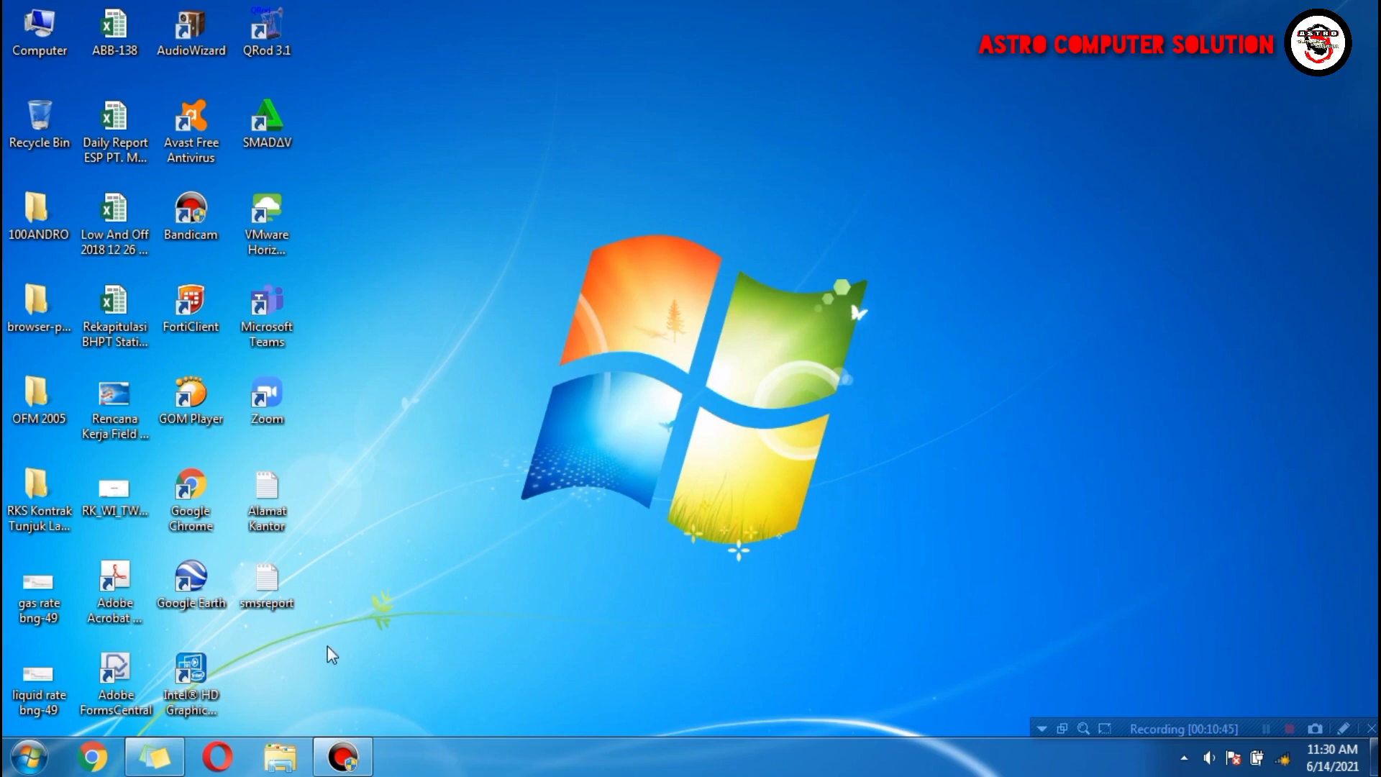
Show the Restart option among the computer's shutdown choices, and dismiss them without restarting
left_click(29, 756)
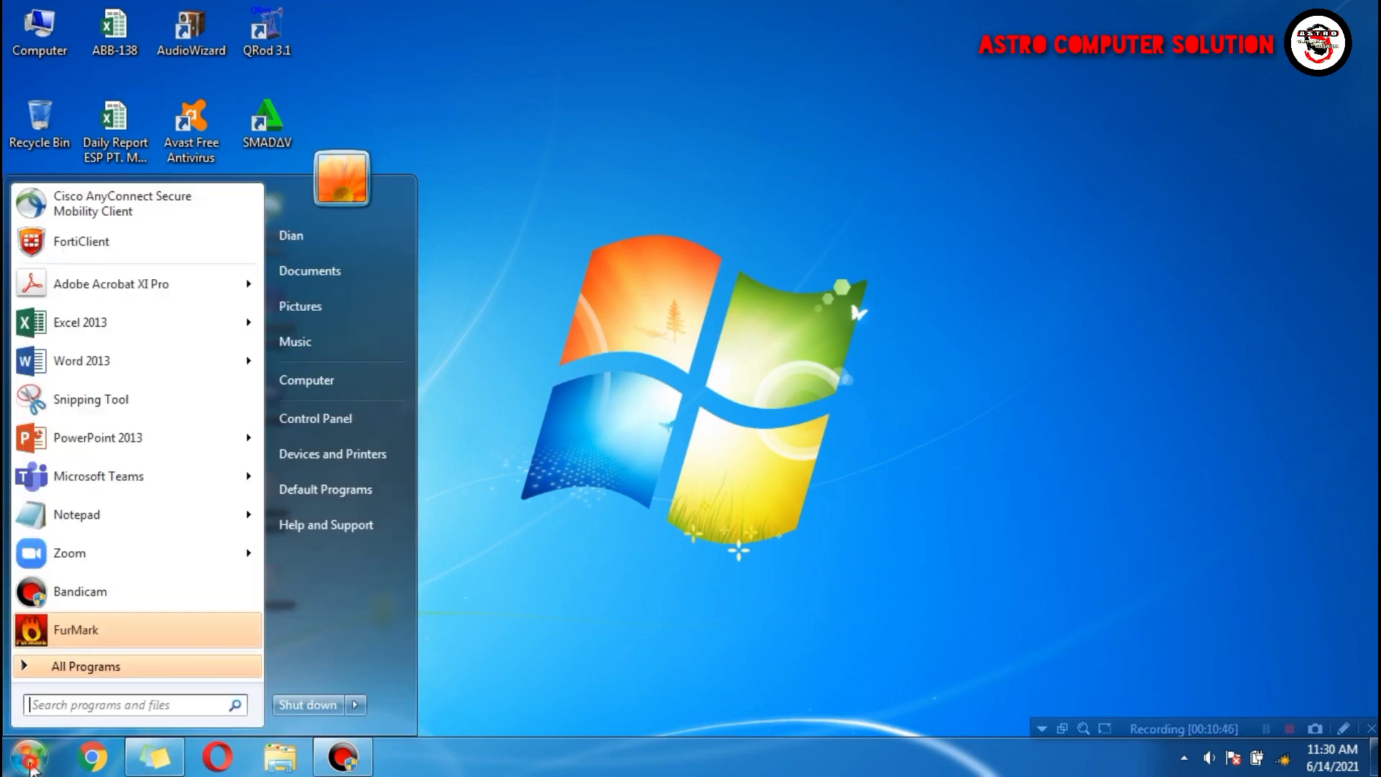
left_click(354, 705)
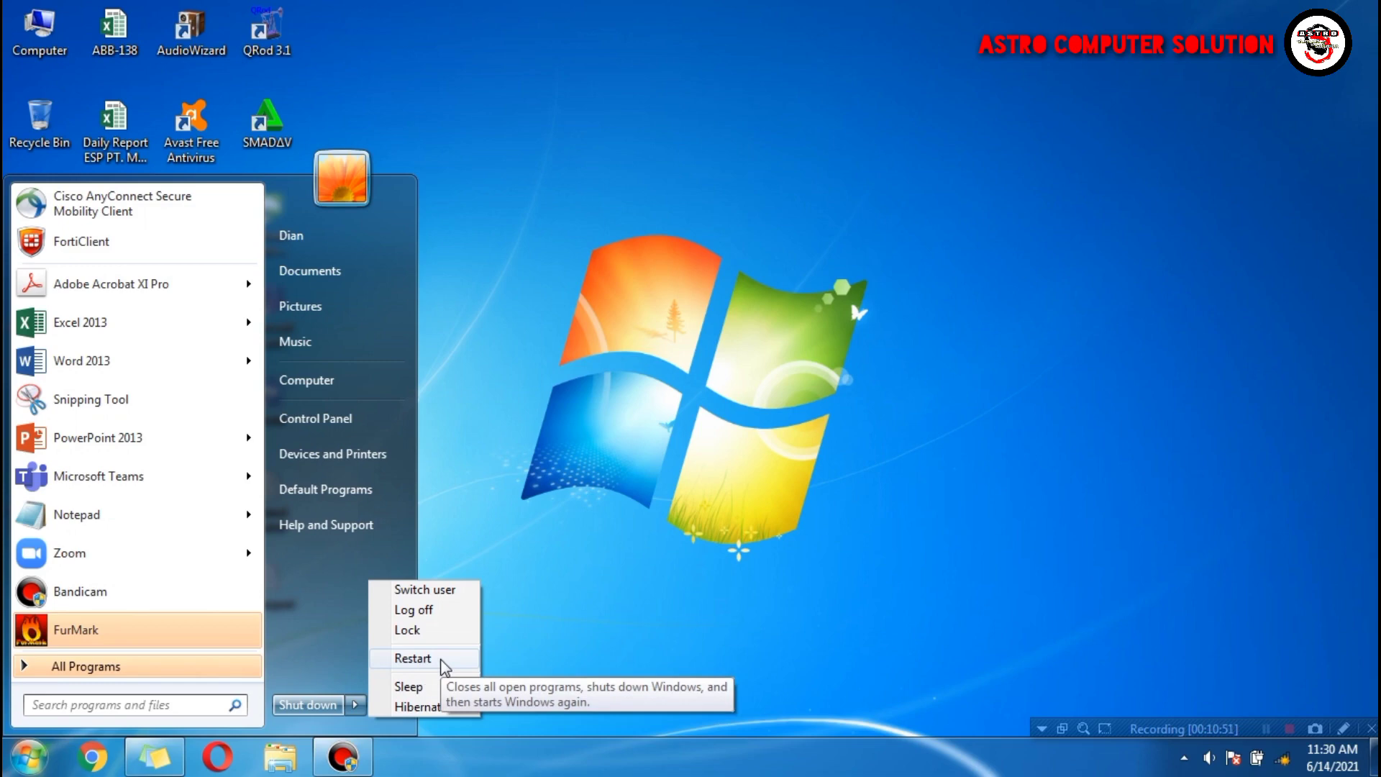
left_click(494, 658)
Refresh the desktop four times
right_click(689, 320)
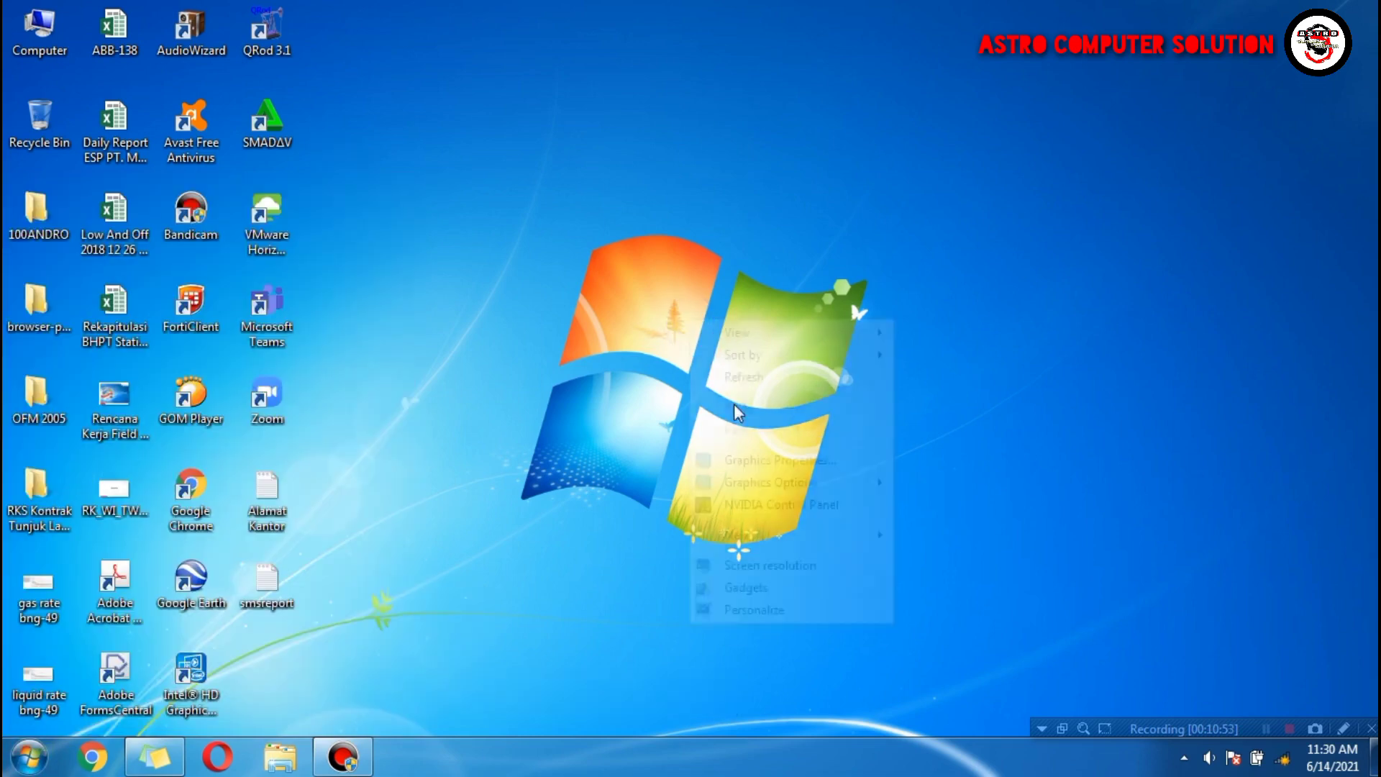
left_click(728, 381)
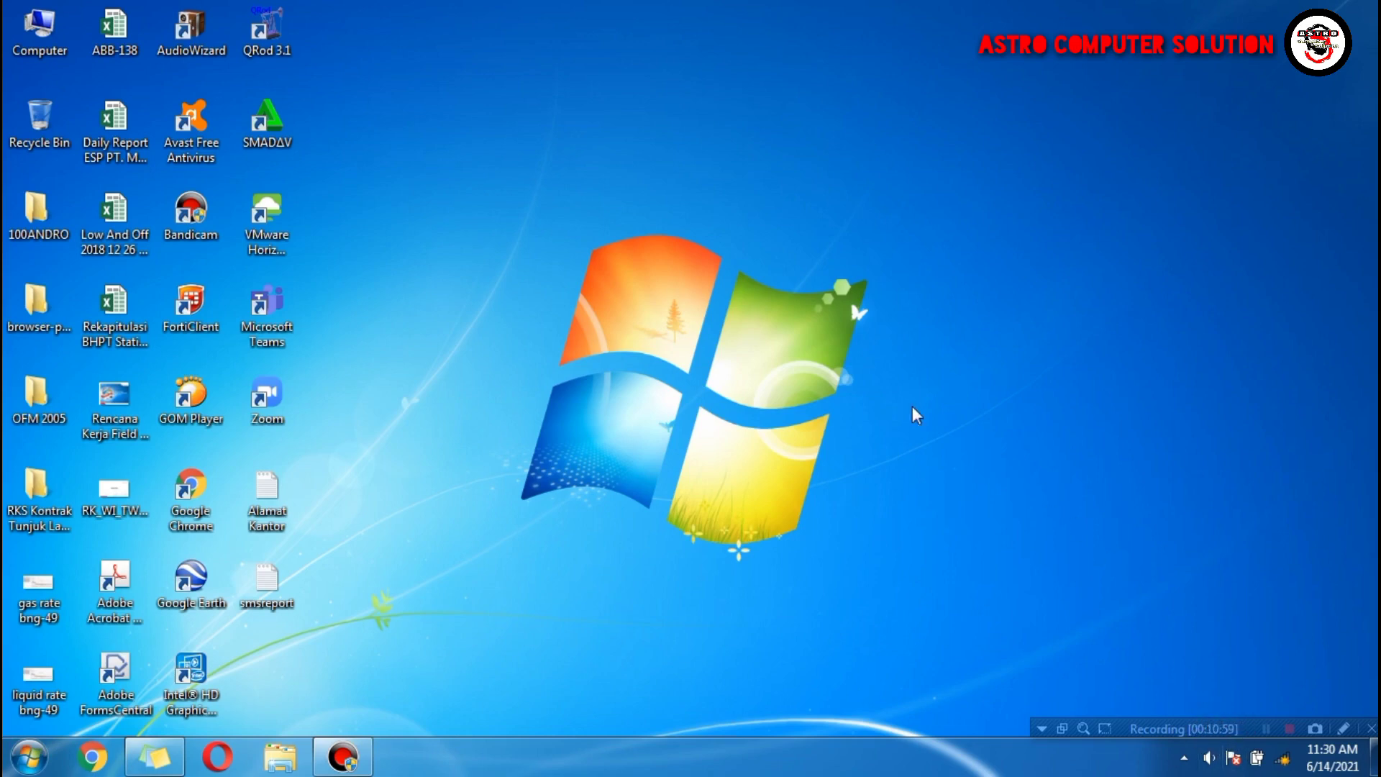
right_click(731, 429)
left_click(742, 446)
right_click(479, 346)
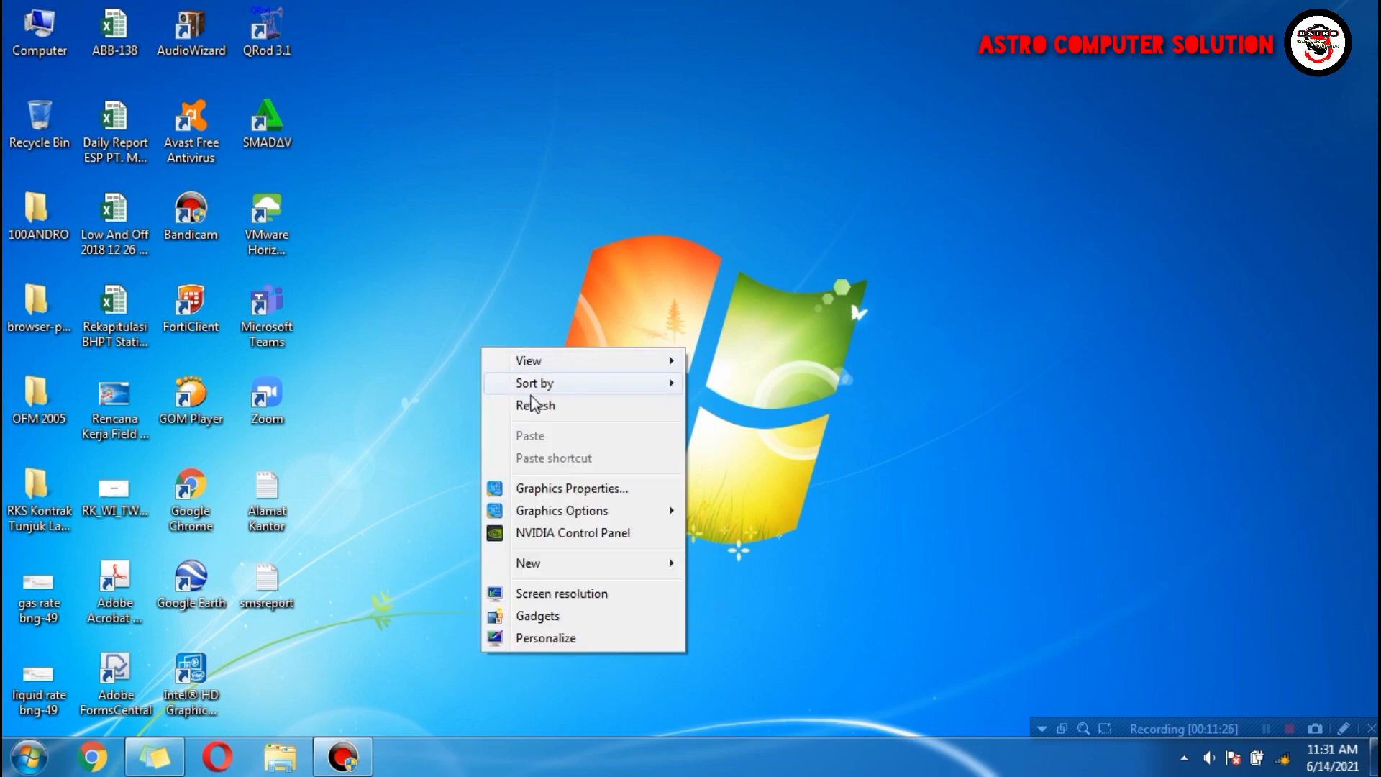
left_click(531, 400)
right_click(502, 374)
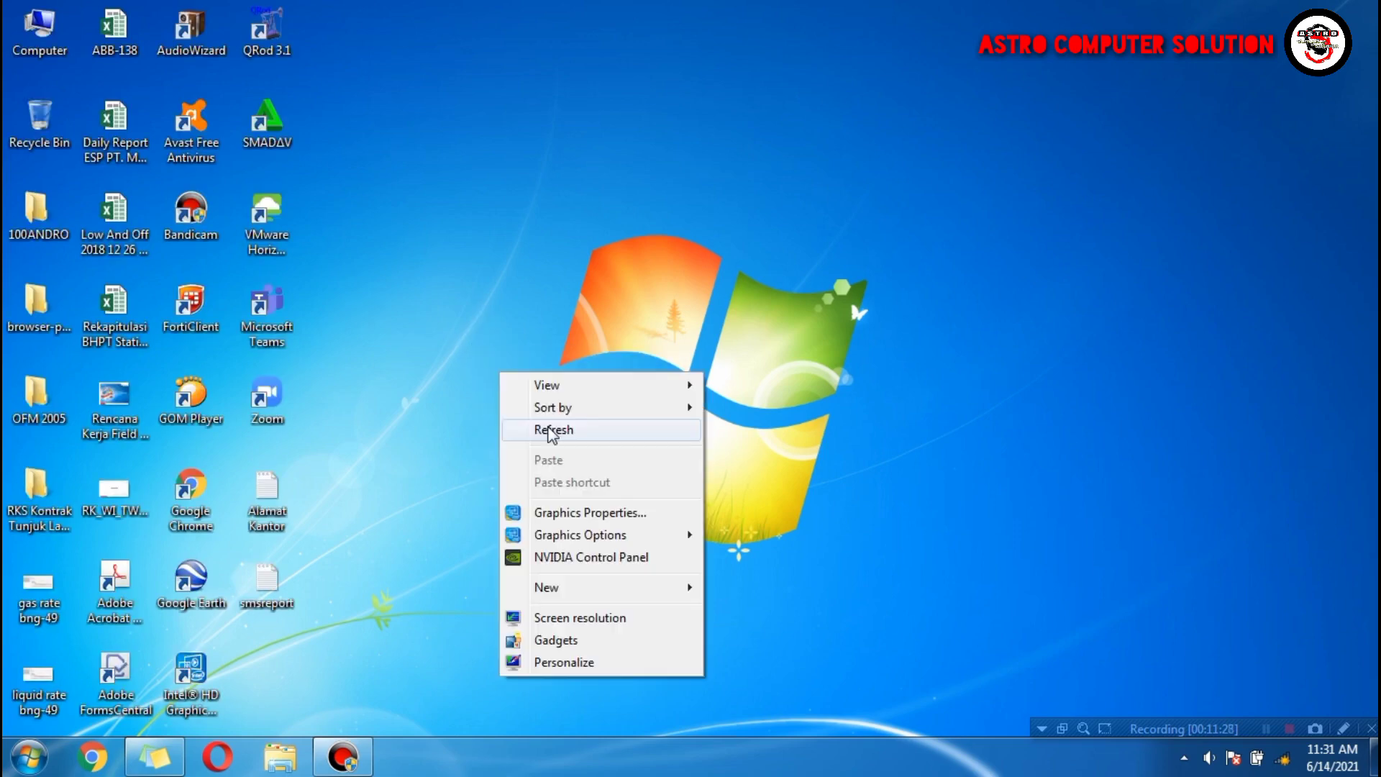
left_click(548, 430)
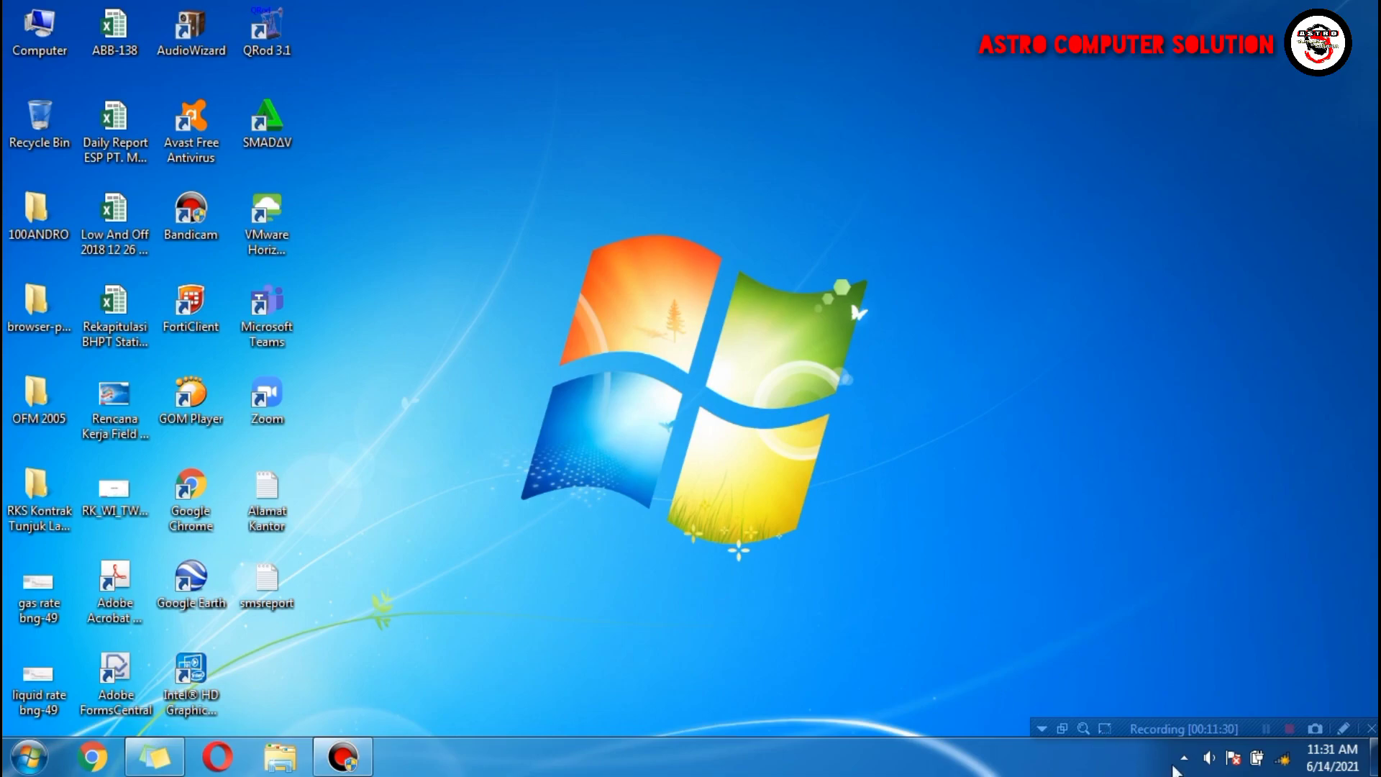